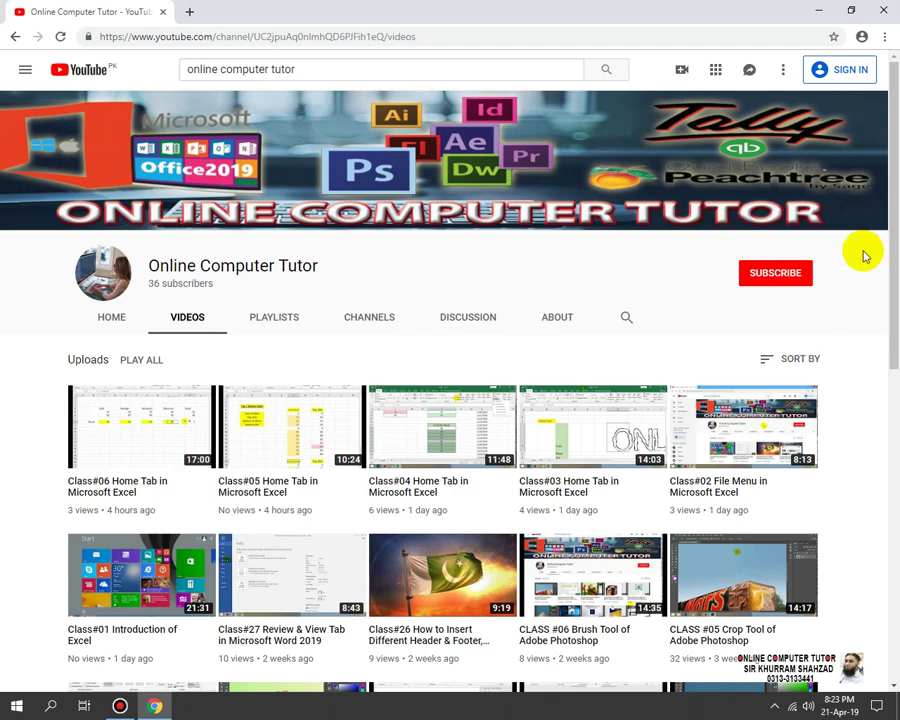
Step: Minimize the Chrome window showing the YouTube channel's videos to reveal the desktop
{"action": "left_click", "coordinate": [828, 10]}
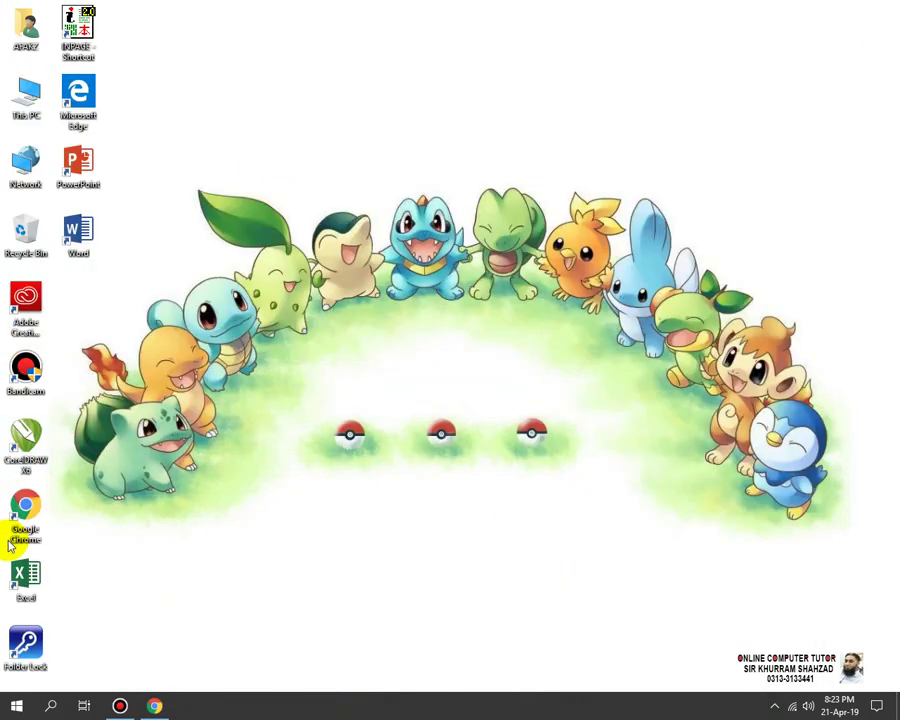
Step: Launch Excel from the desktop icon, start a blank workbook, and zoom in on the sheet
{"action": "double_click", "coordinate": [20, 572]}
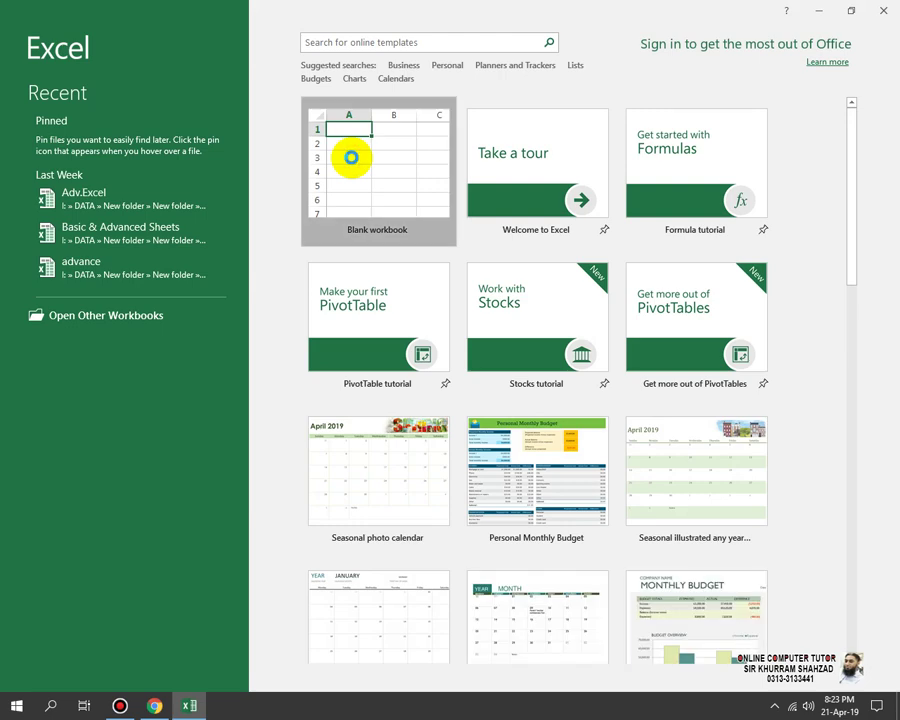
{"action": "left_click", "coordinate": [351, 157]}
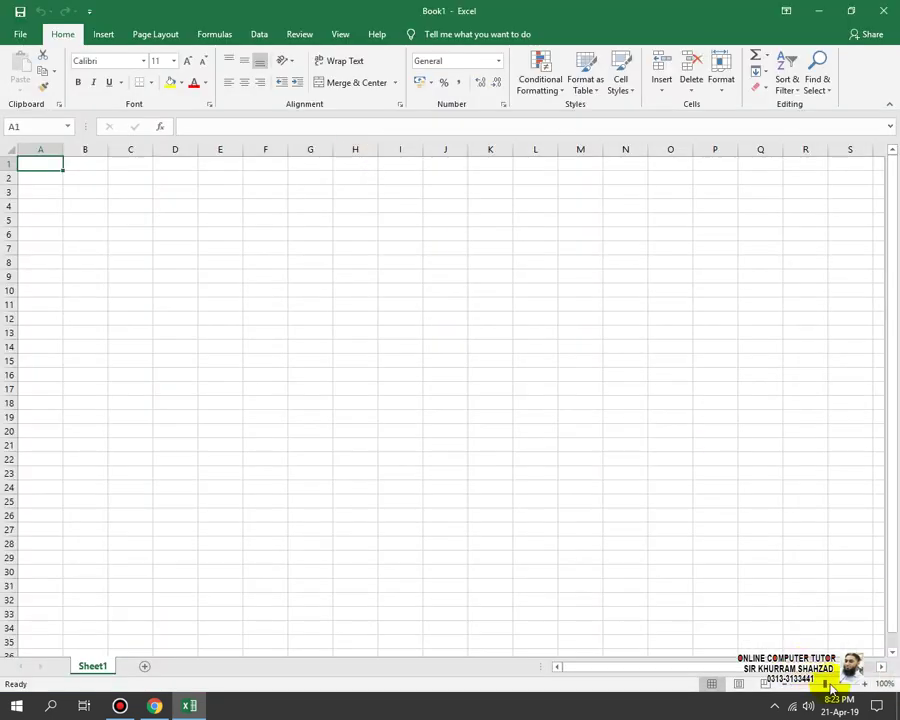
{"action": "left_click", "coordinate": [837, 685]}
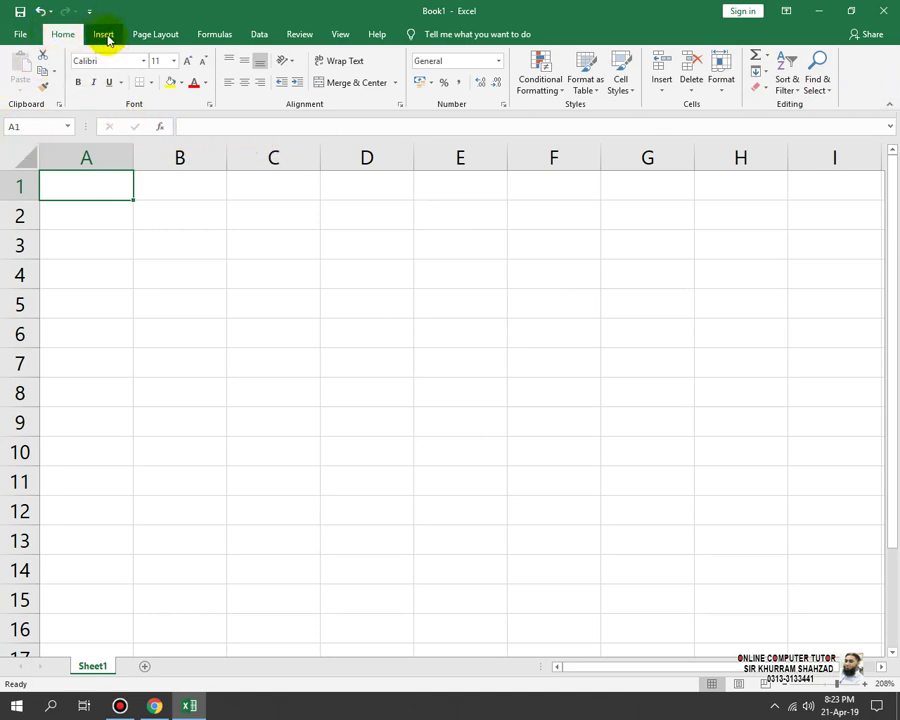
{"action": "left_click", "coordinate": [105, 36]}
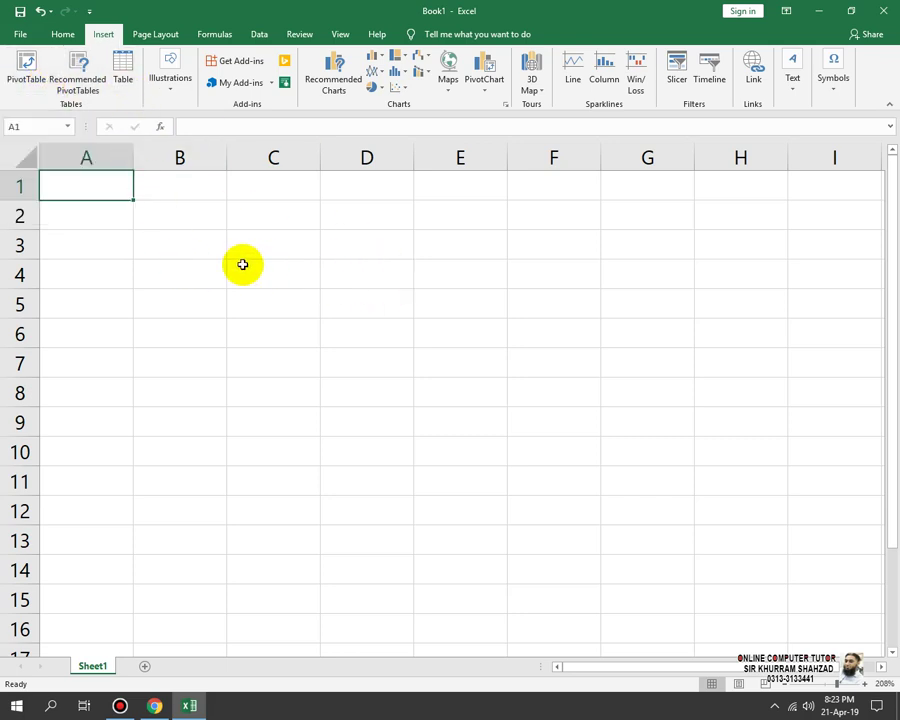
{"action": "left_click_drag", "start_coordinate": [195, 271], "coordinate": [480, 480]}
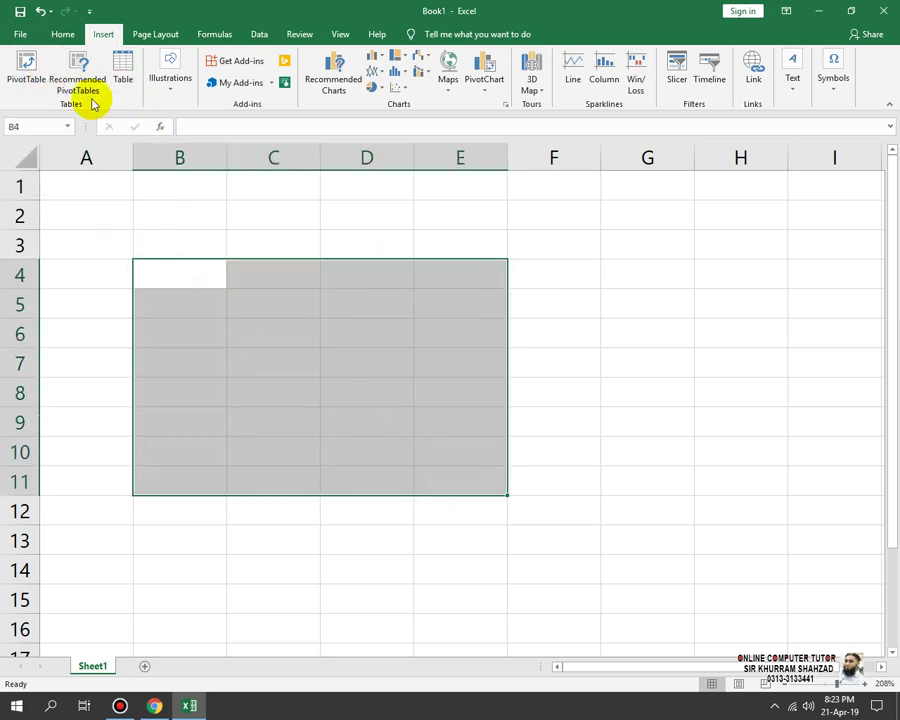
{"action": "left_click", "coordinate": [119, 78]}
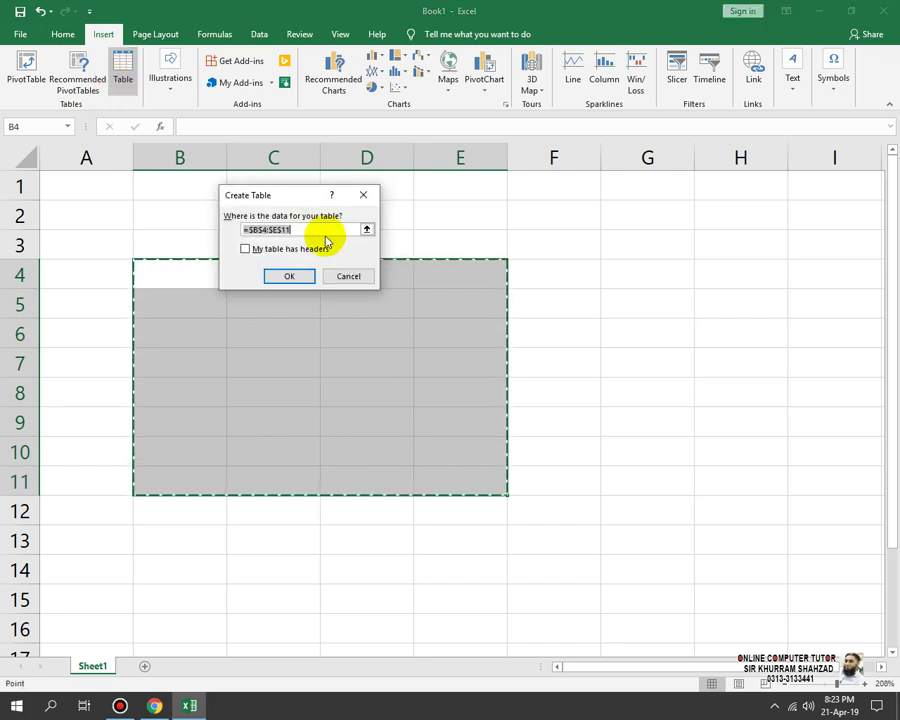
{"action": "left_click", "coordinate": [292, 274]}
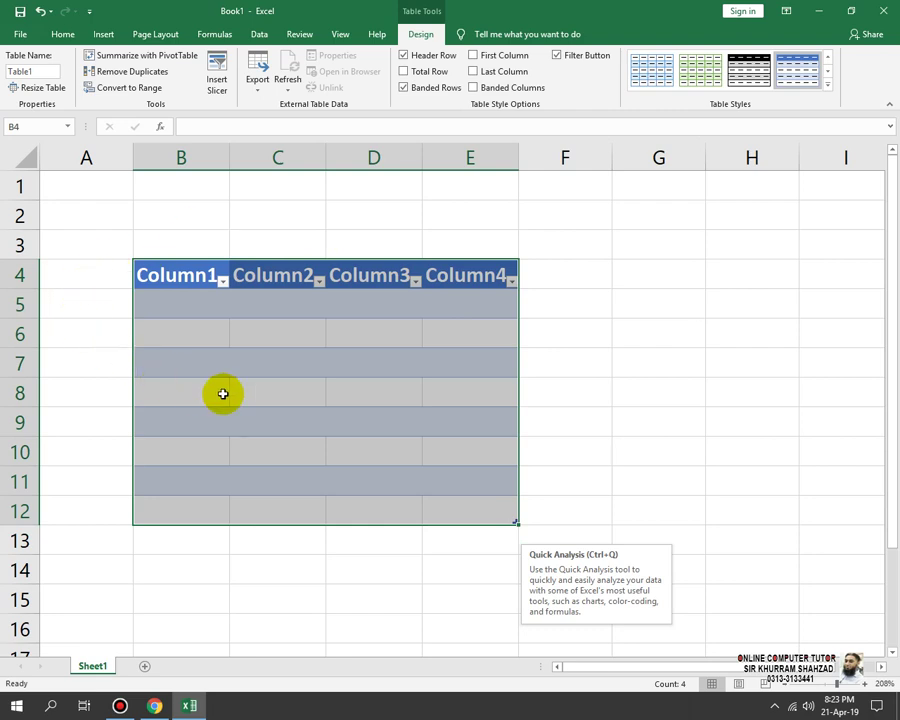
{"action": "key", "text": "ctrl+z"}
{"action": "key", "text": "ctrl+z"}
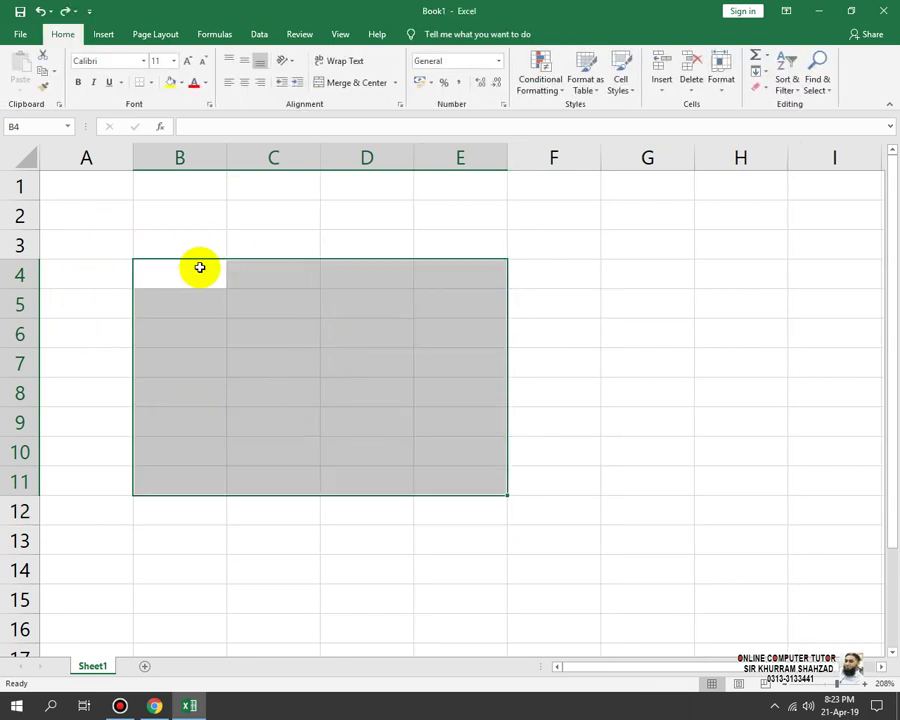
{"action": "left_click_drag", "start_coordinate": [190, 268], "coordinate": [468, 510]}
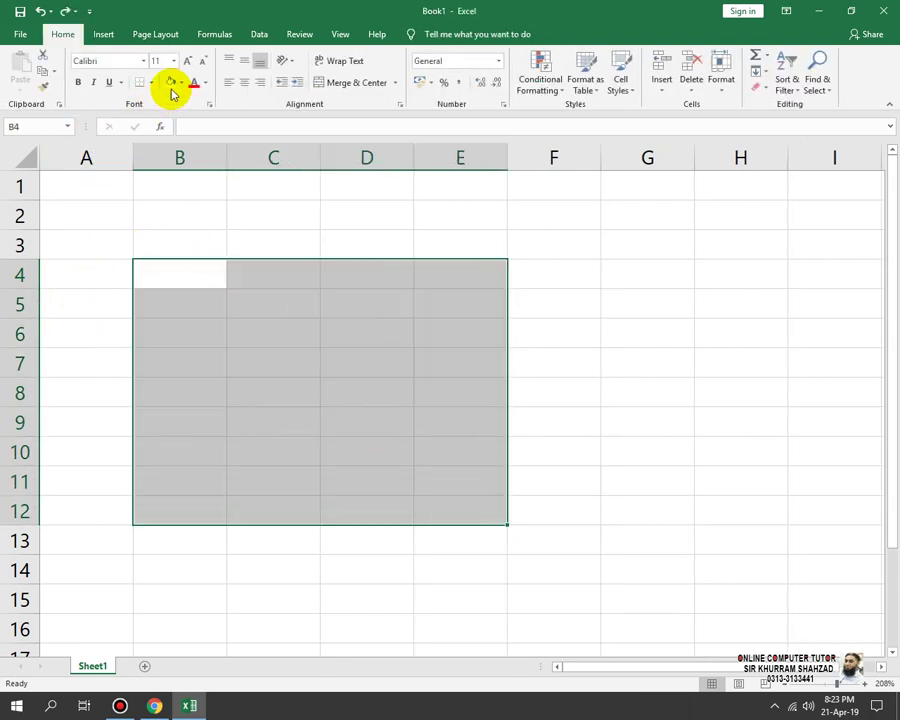
{"action": "left_click", "coordinate": [104, 35]}
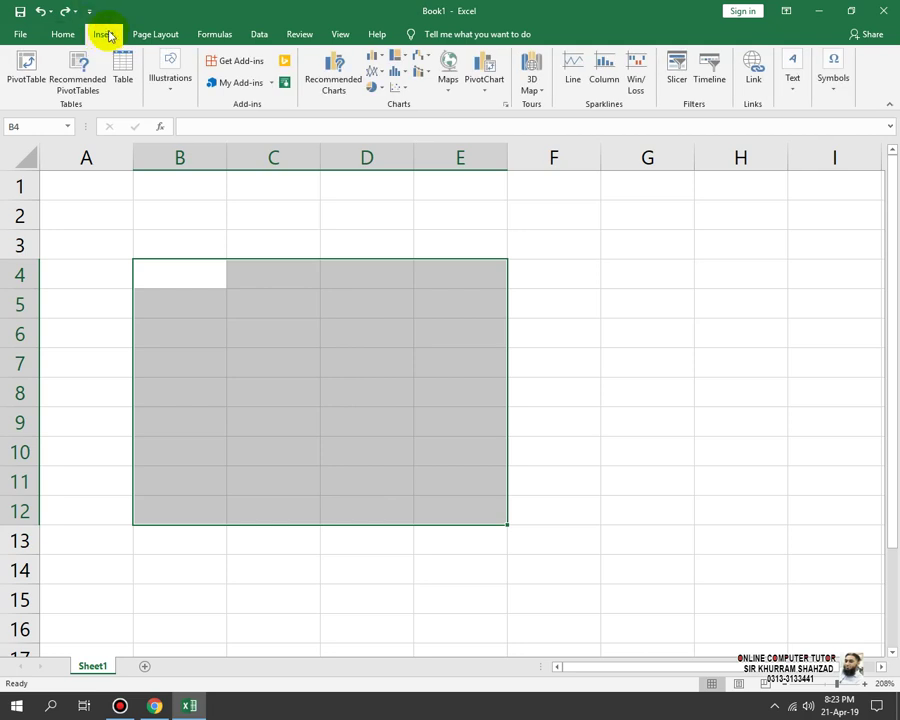
{"action": "left_click", "coordinate": [122, 63]}
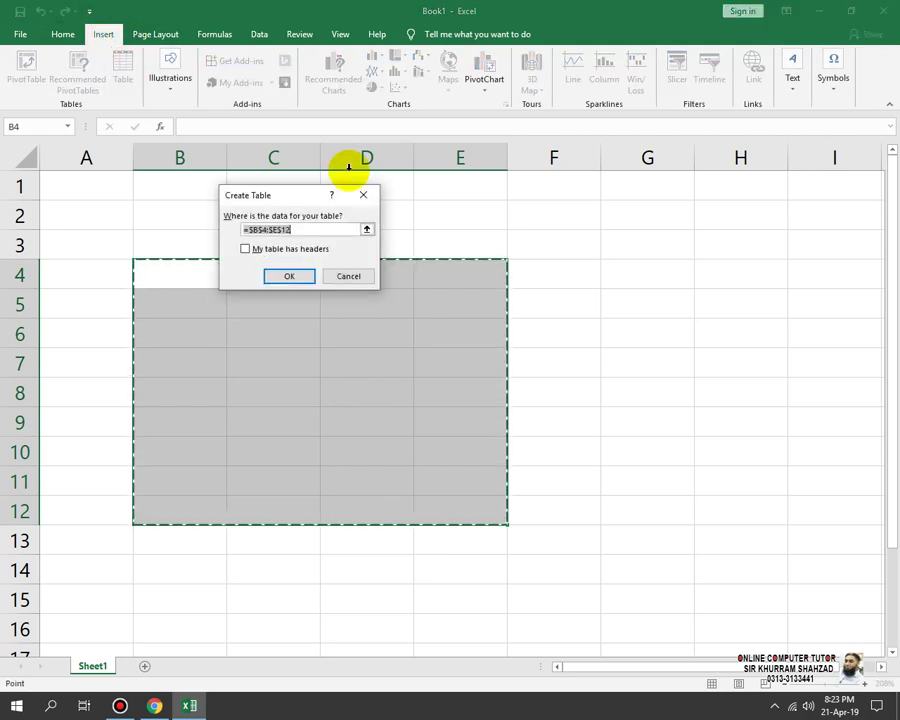
{"action": "left_click", "coordinate": [292, 274]}
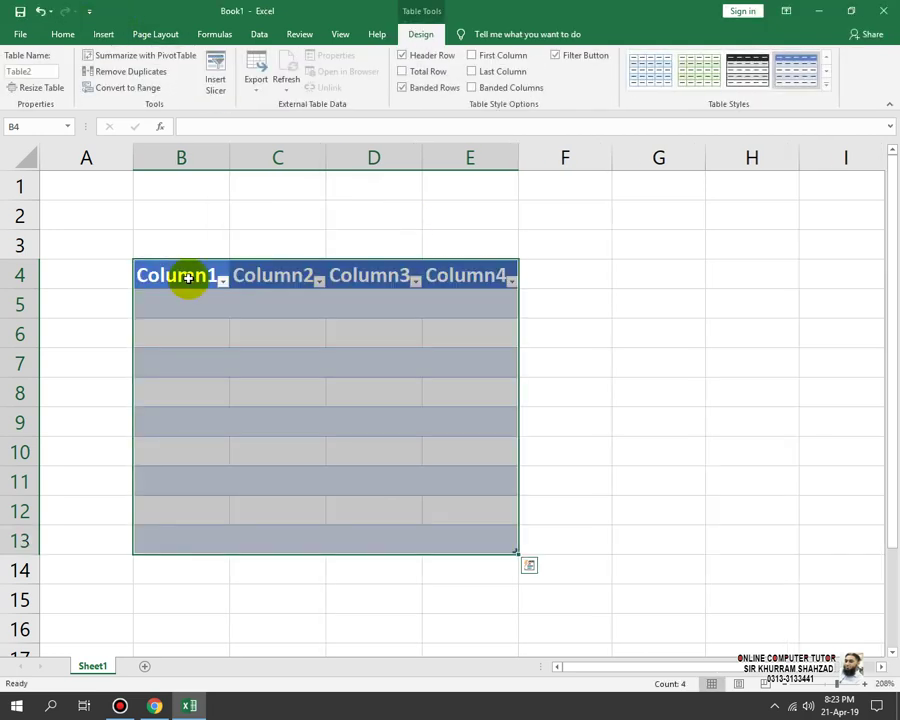
{"action": "left_click", "coordinate": [573, 509]}
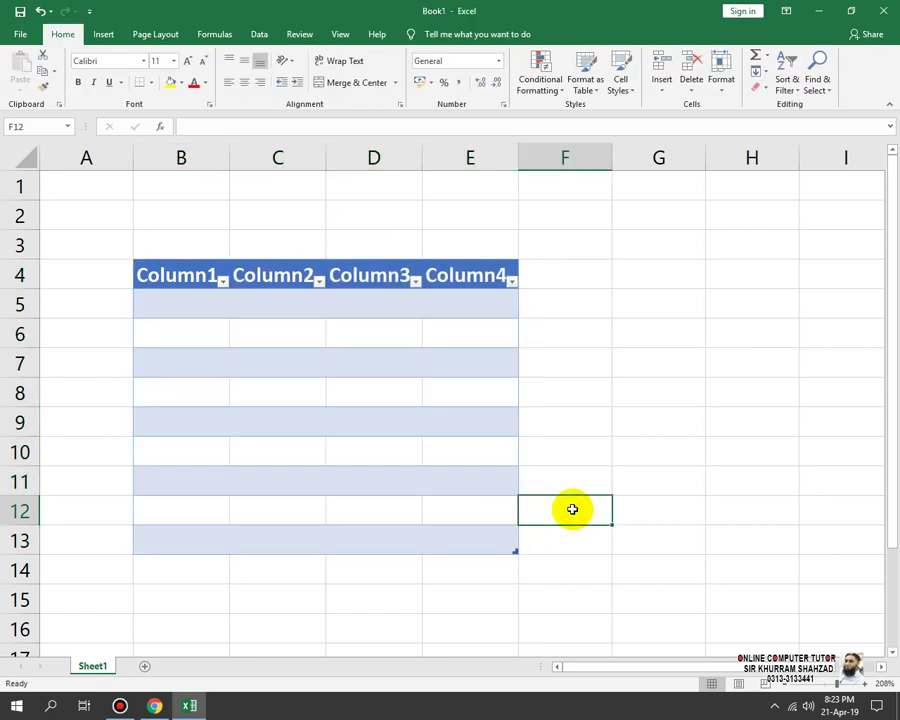
{"action": "key", "text": "ctrl+z"}
{"action": "left_click", "coordinate": [141, 267]}
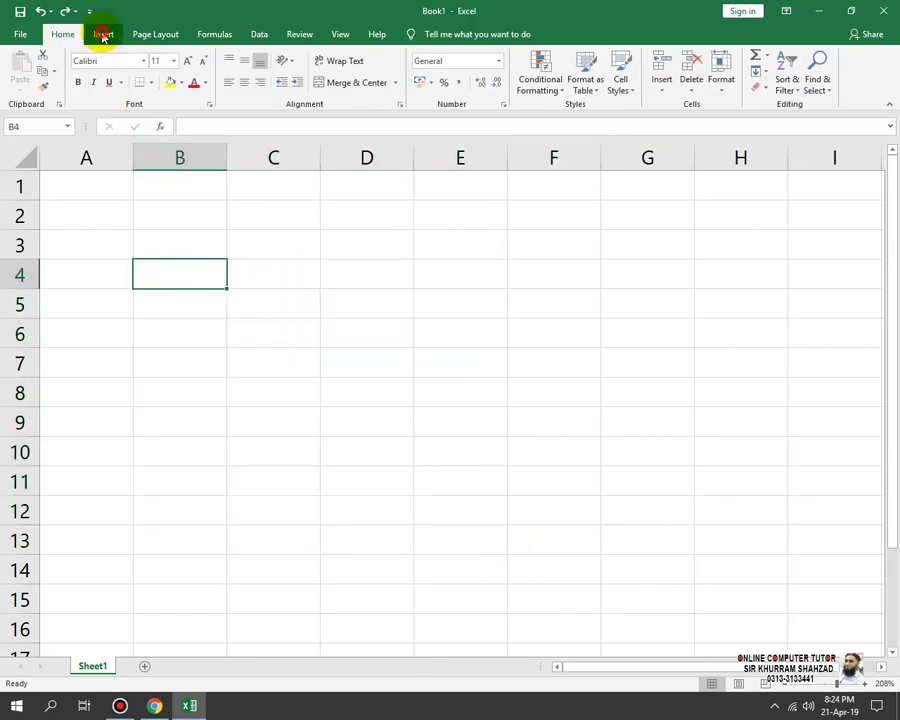
Step: Start inserting a picture and browse the USB drive to the Data\Pictures folder
{"action": "left_click", "coordinate": [103, 35]}
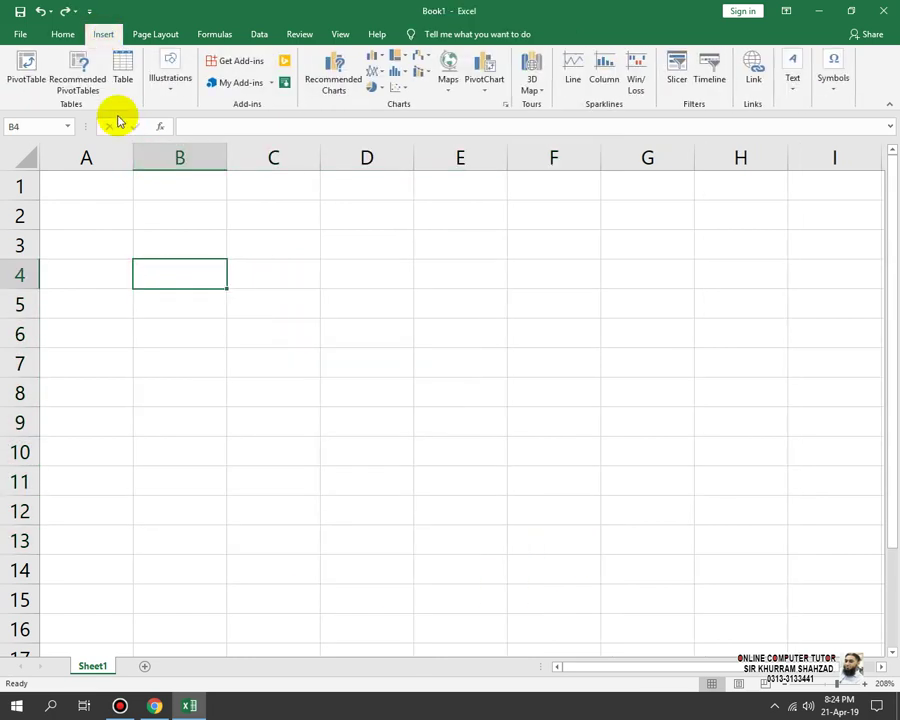
{"action": "left_click", "coordinate": [172, 95]}
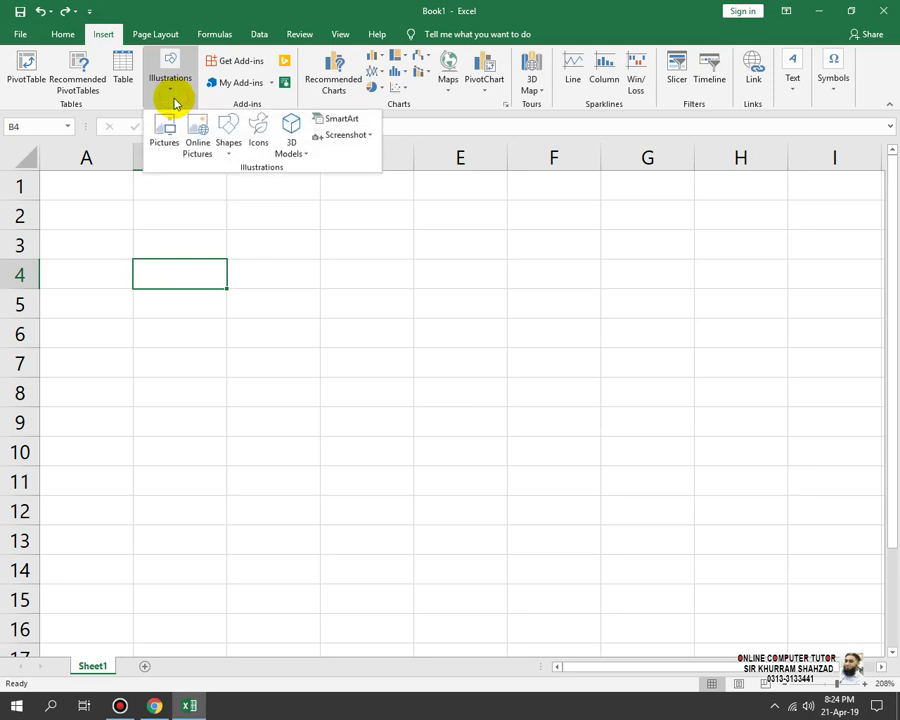
{"action": "left_click", "coordinate": [165, 148]}
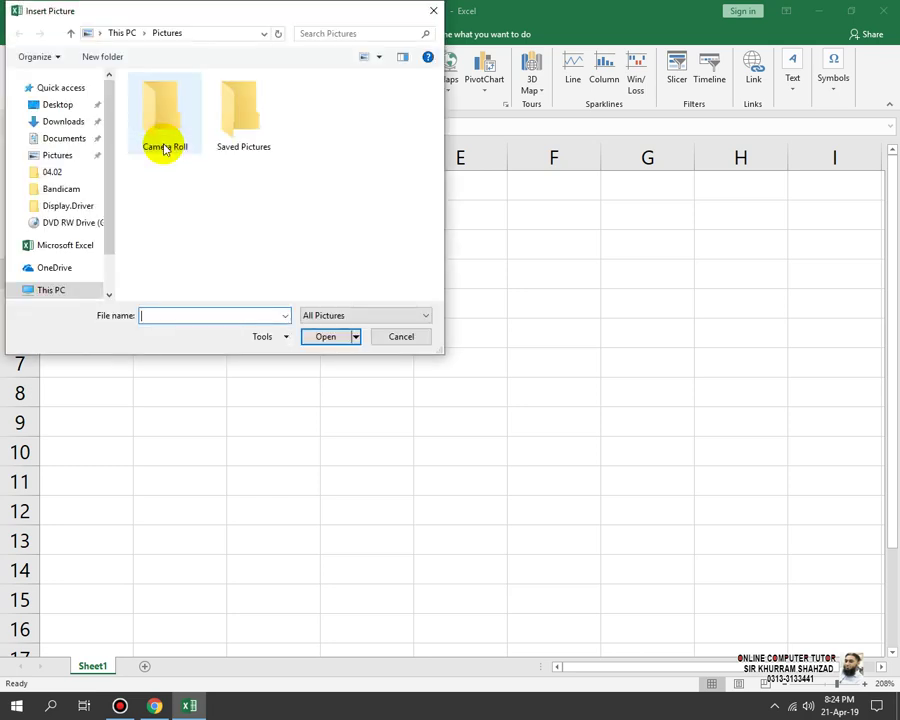
{"action": "scroll", "coordinate": [80, 234], "scroll_direction": "down", "scroll_amount": 2}
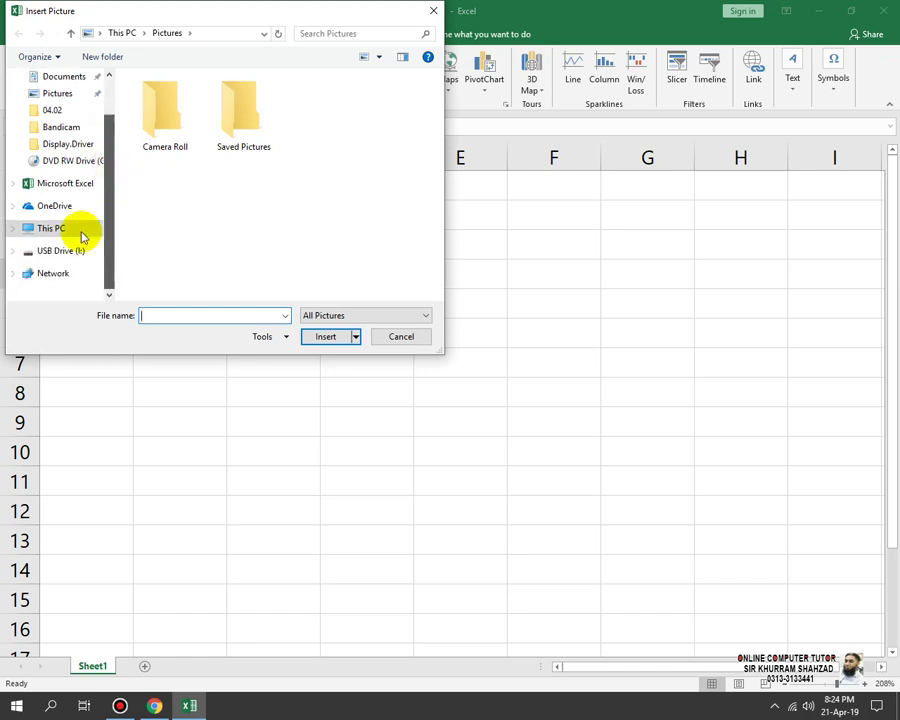
{"action": "left_click", "coordinate": [64, 237]}
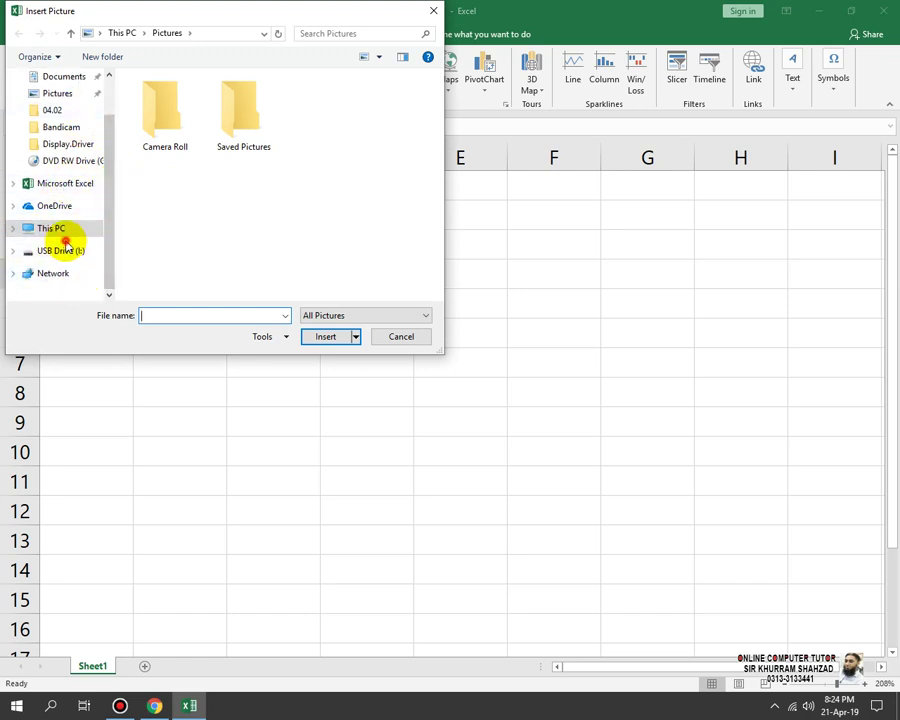
{"action": "left_click", "coordinate": [62, 254]}
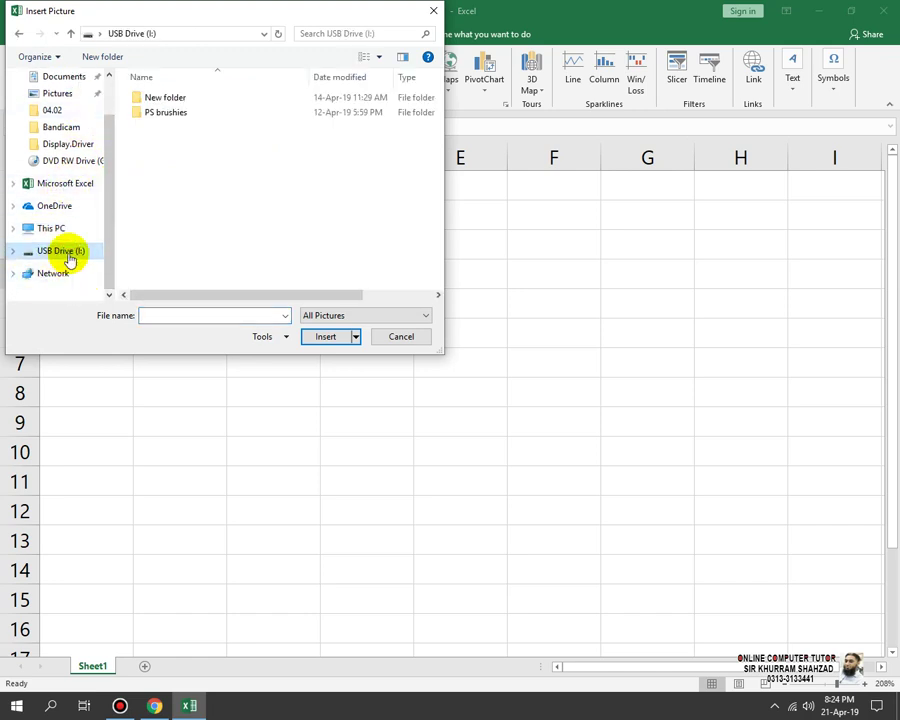
{"action": "double_click", "coordinate": [180, 97]}
{"action": "double_click", "coordinate": [180, 97]}
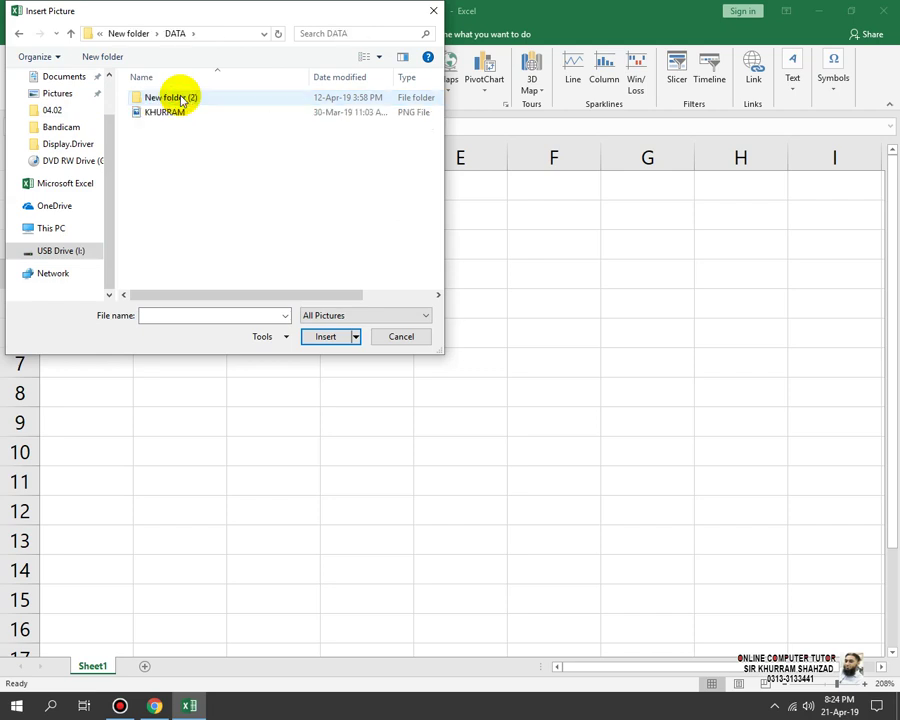
{"action": "left_click", "coordinate": [180, 97]}
{"action": "double_click", "coordinate": [180, 97]}
{"action": "double_click", "coordinate": [180, 97]}
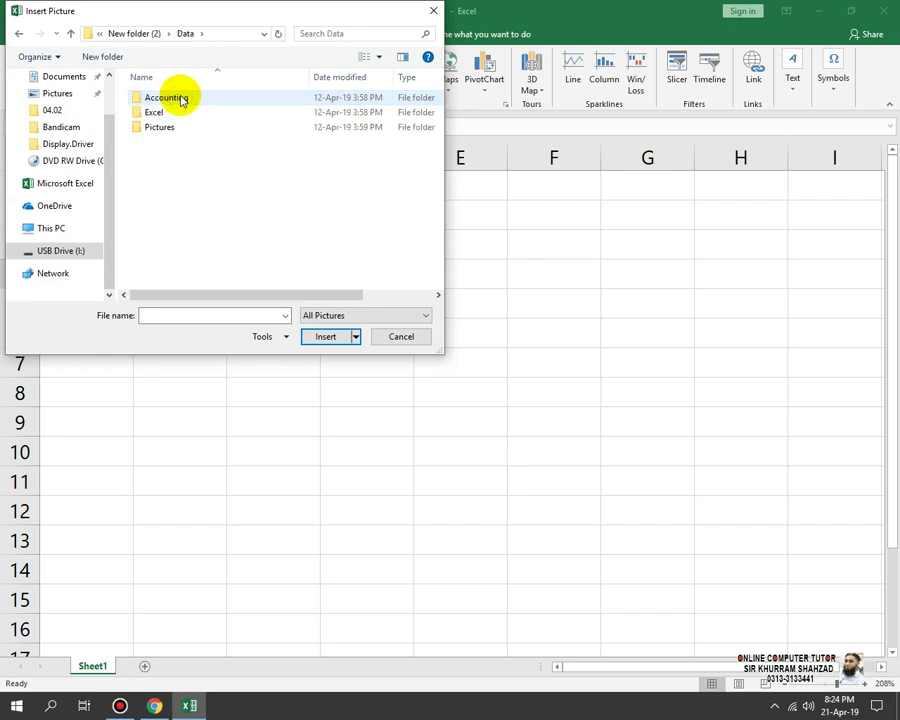
{"action": "double_click", "coordinate": [160, 127]}
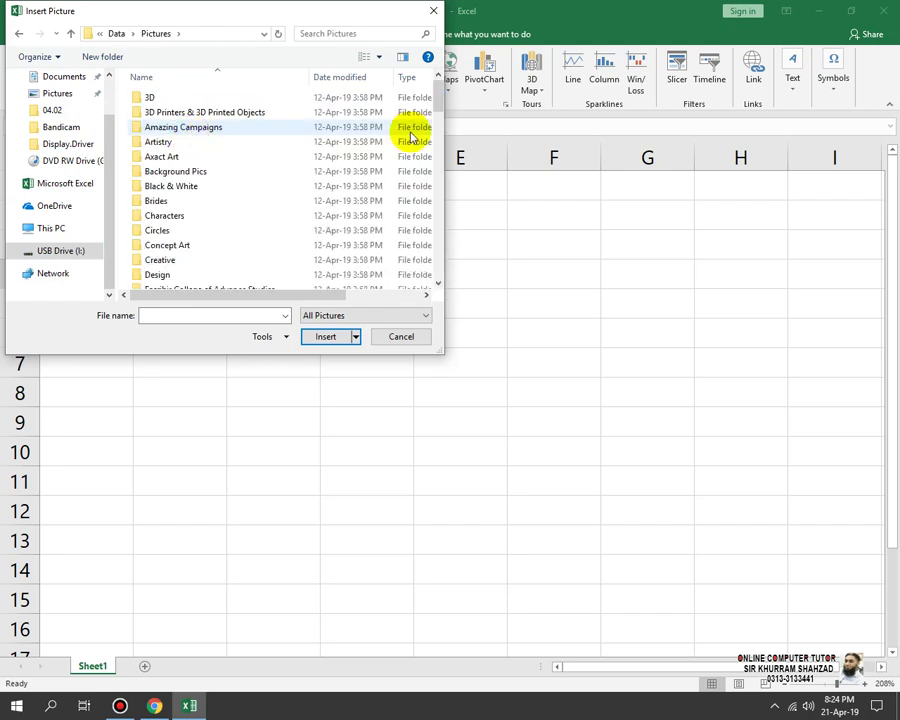
Step: Switch to Large icons and insert the smiley-face-wallpaper-012 image
{"action": "left_click", "coordinate": [379, 56]}
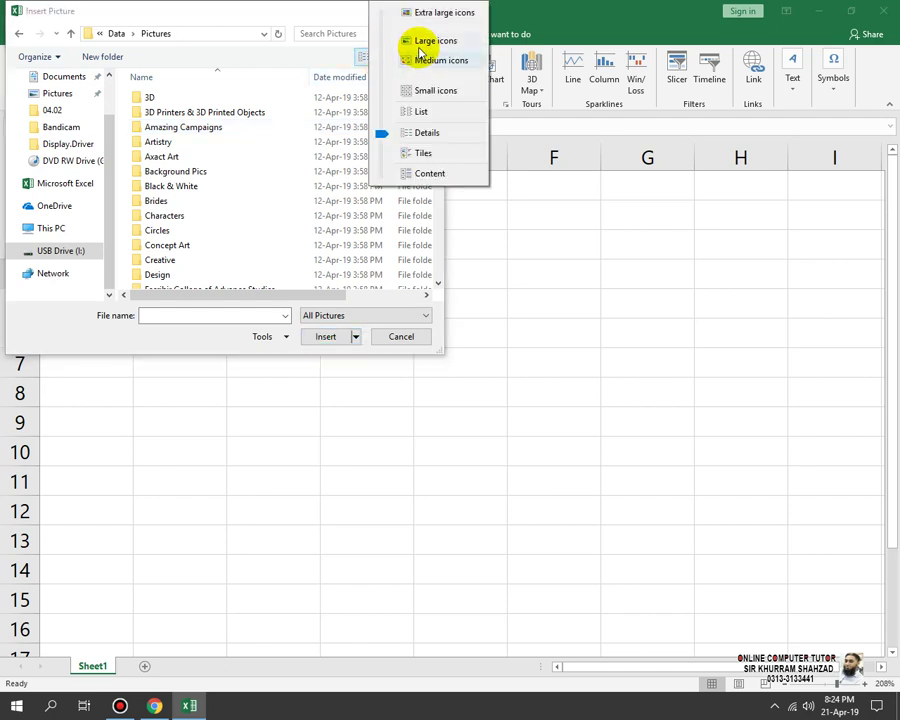
{"action": "left_click", "coordinate": [402, 40]}
{"action": "left_click_drag", "start_coordinate": [438, 92], "coordinate": [450, 268]}
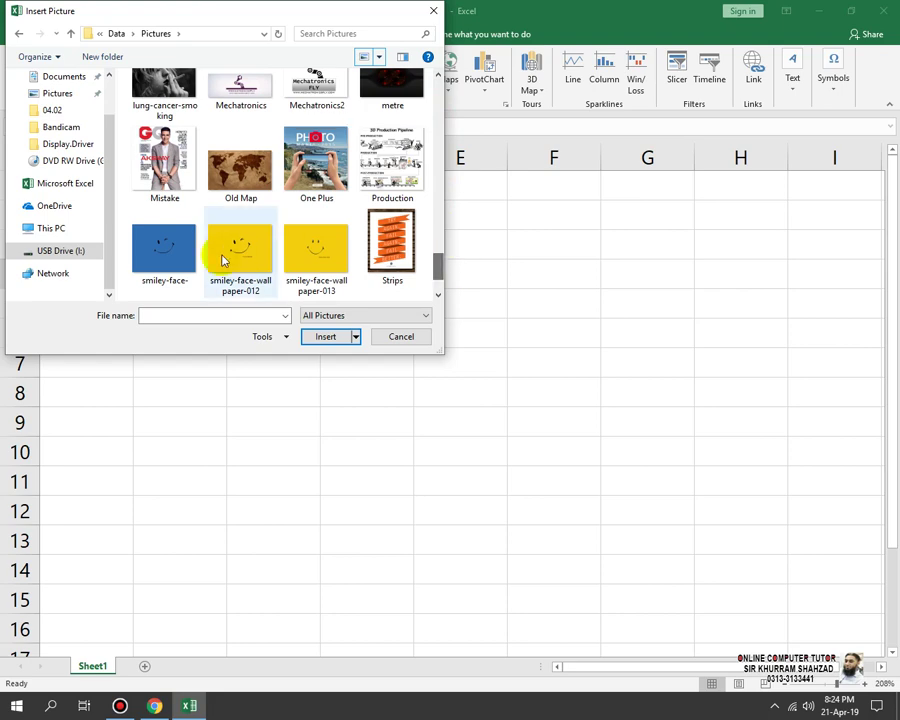
{"action": "left_click", "coordinate": [222, 256]}
{"action": "left_click", "coordinate": [324, 336]}
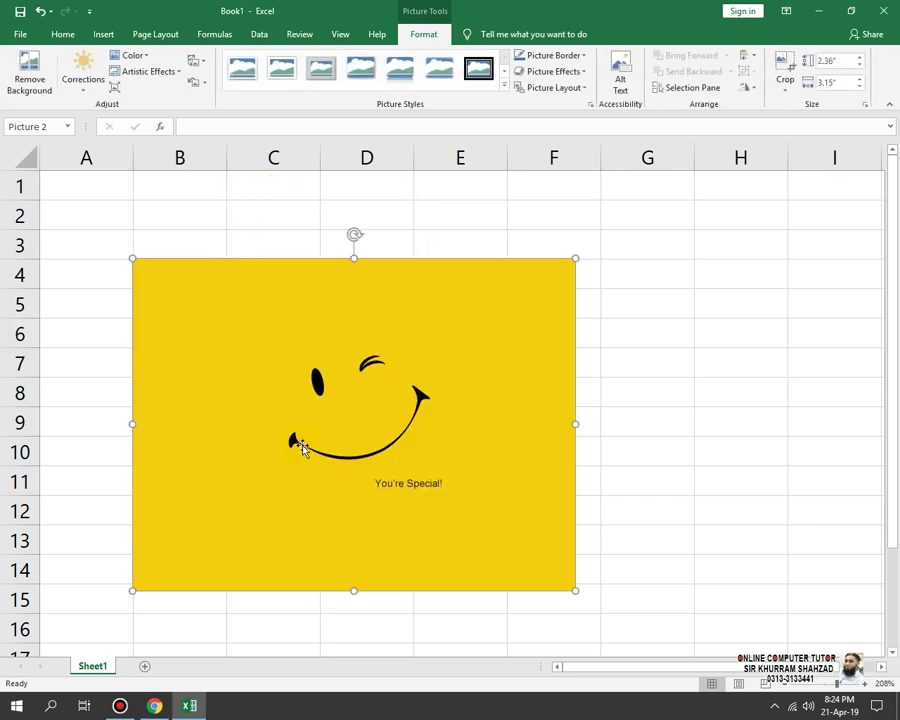
Step: Move the smiley up toward row 2 and preview colour and picture styles without applying any
{"action": "left_click_drag", "start_coordinate": [337, 397], "coordinate": [338, 336]}
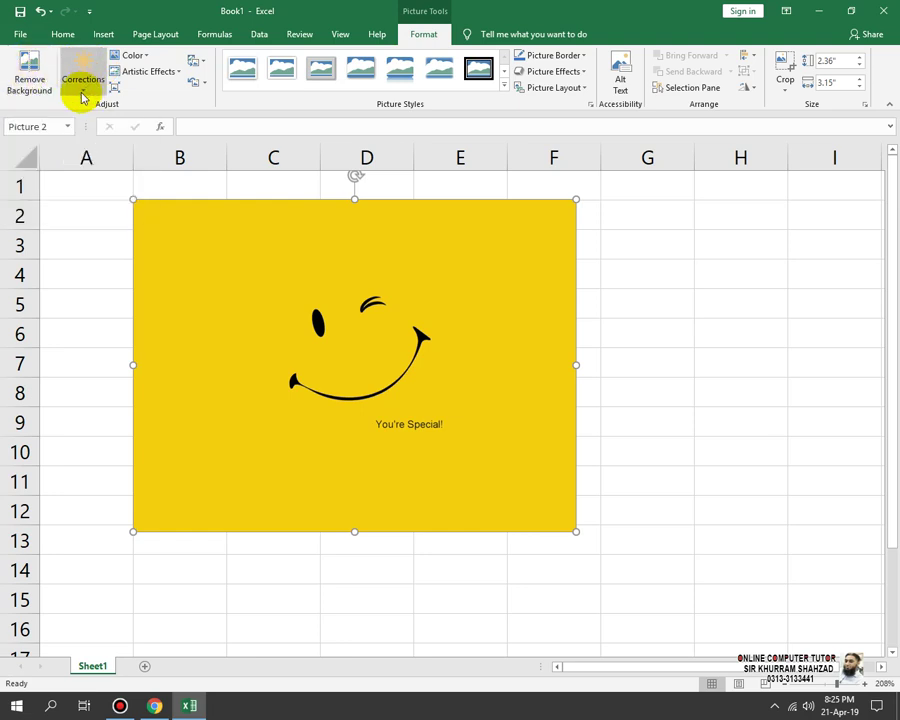
{"action": "left_click", "coordinate": [138, 55]}
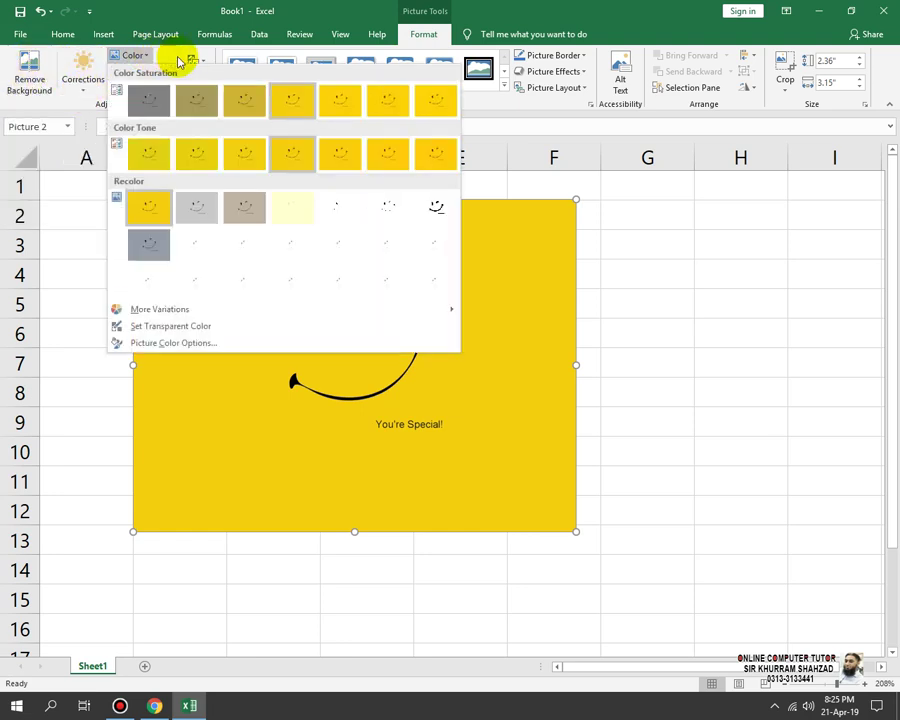
{"action": "left_click", "coordinate": [151, 58]}
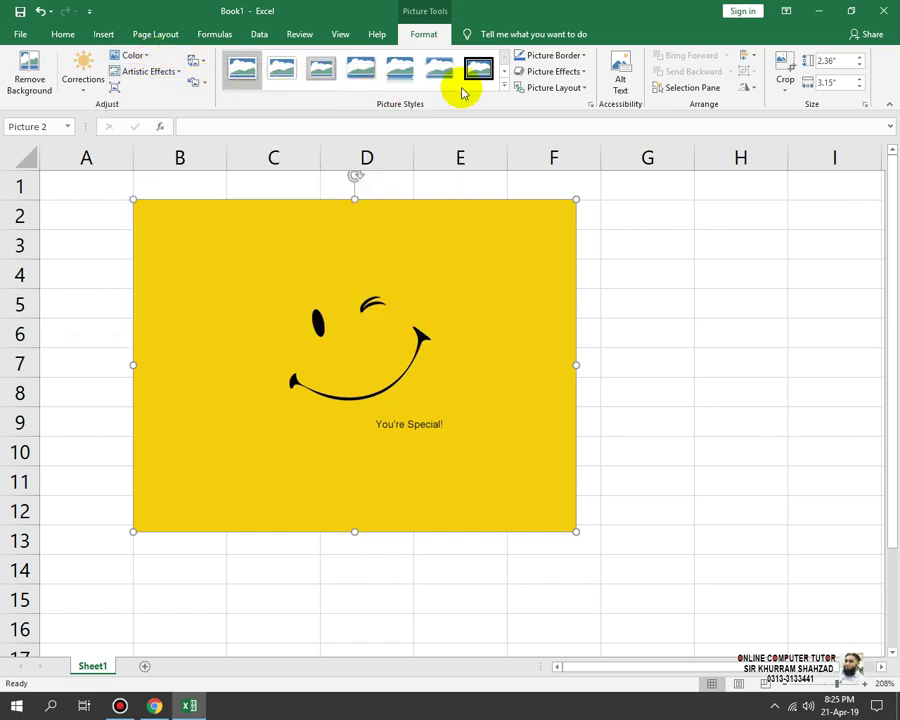
{"action": "left_click", "coordinate": [506, 91]}
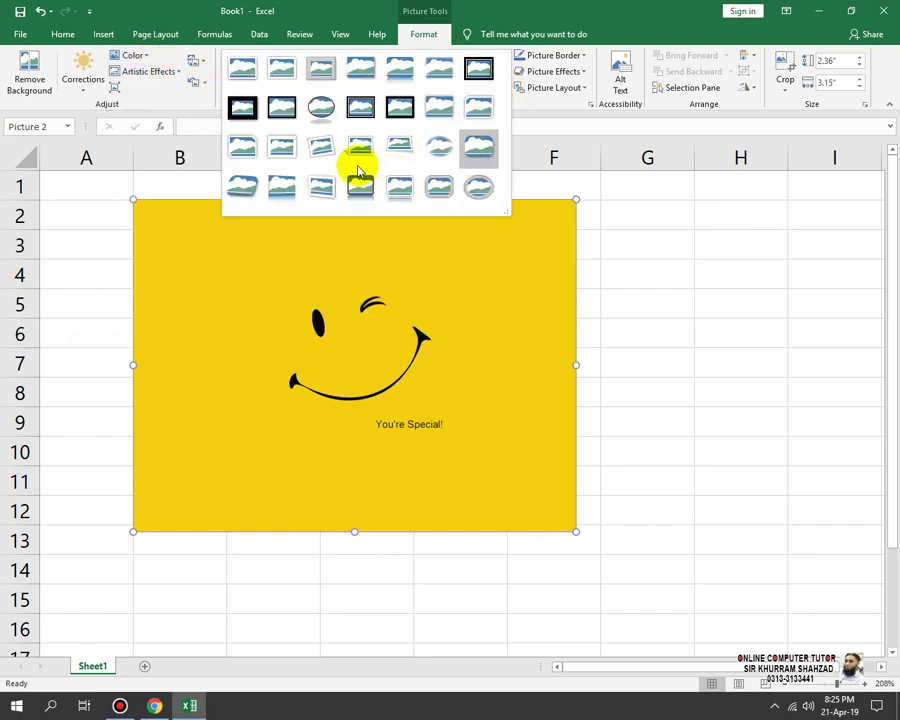
{"action": "left_click", "coordinate": [638, 306]}
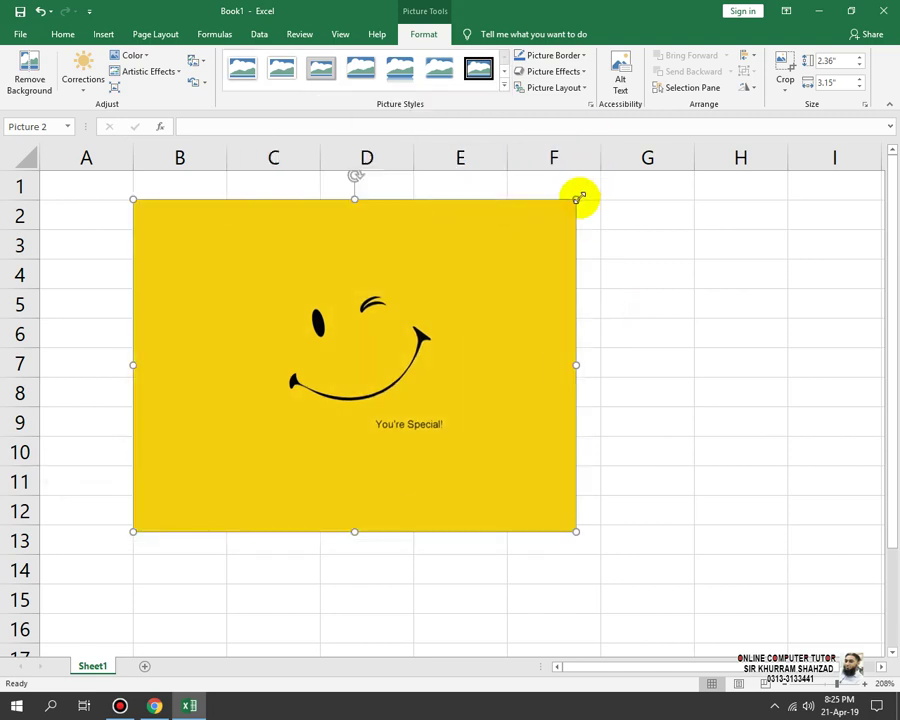
Step: Resize and reposition the smiley with its corner handles, ending around B5:D10
{"action": "left_click_drag", "start_coordinate": [472, 245], "coordinate": [480, 270]}
{"action": "left_click_drag", "start_coordinate": [382, 274], "coordinate": [322, 305]}
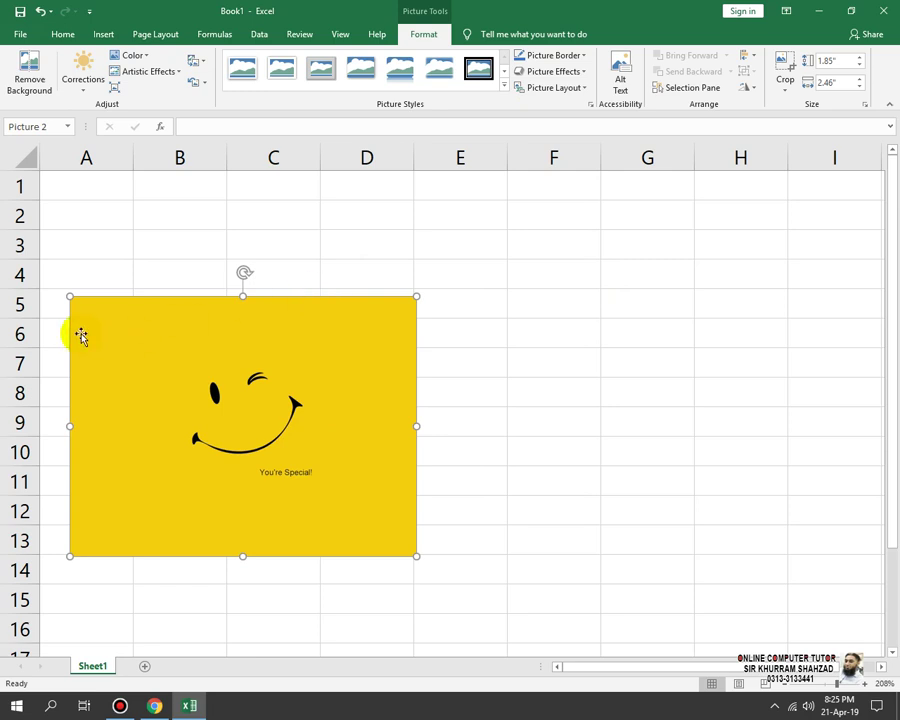
{"action": "left_click_drag", "start_coordinate": [70, 296], "coordinate": [268, 398]}
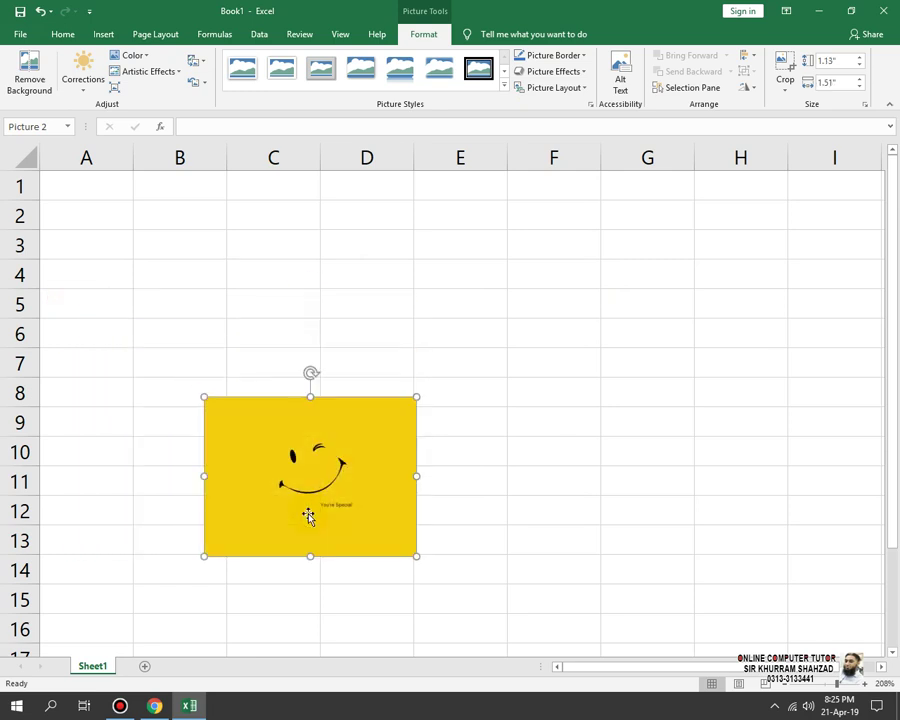
{"action": "left_click_drag", "start_coordinate": [309, 516], "coordinate": [236, 315]}
{"action": "left_click_drag", "start_coordinate": [363, 373], "coordinate": [484, 460]}
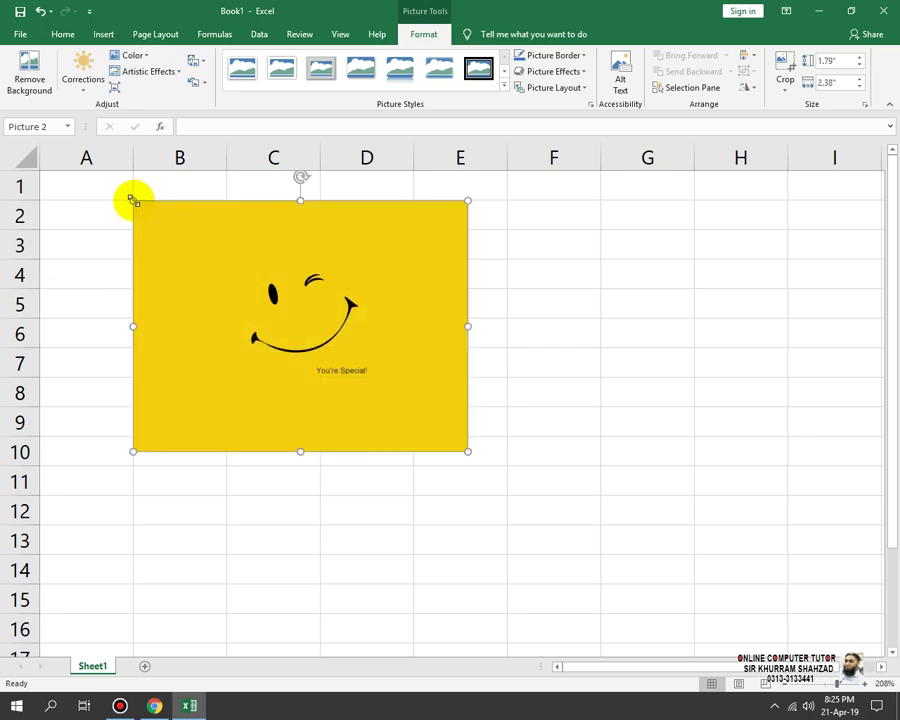
{"action": "left_click_drag", "start_coordinate": [133, 200], "coordinate": [144, 506]}
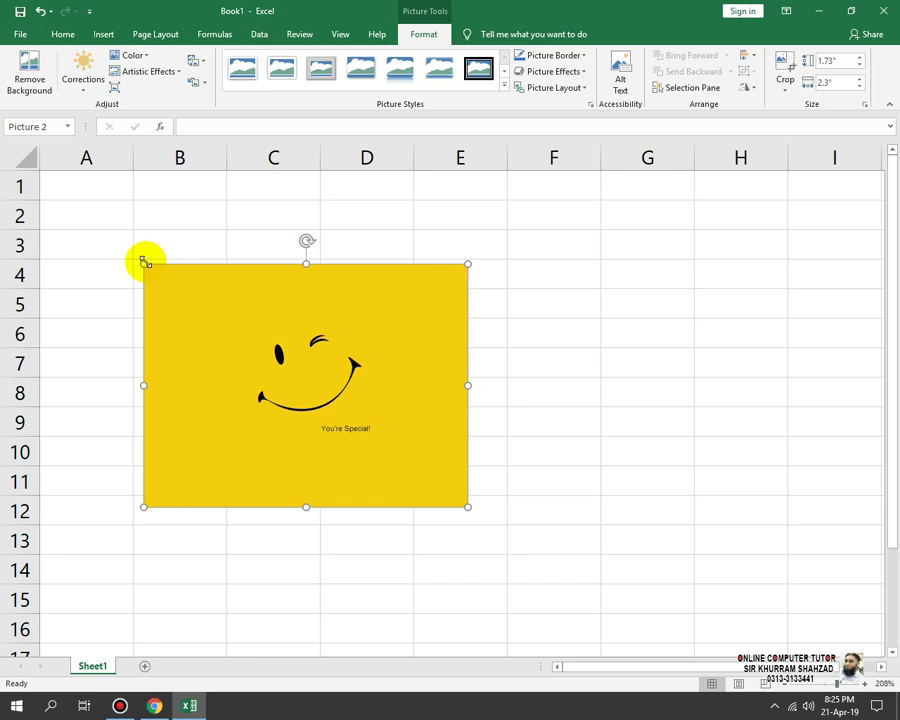
{"action": "left_click_drag", "start_coordinate": [149, 264], "coordinate": [167, 272]}
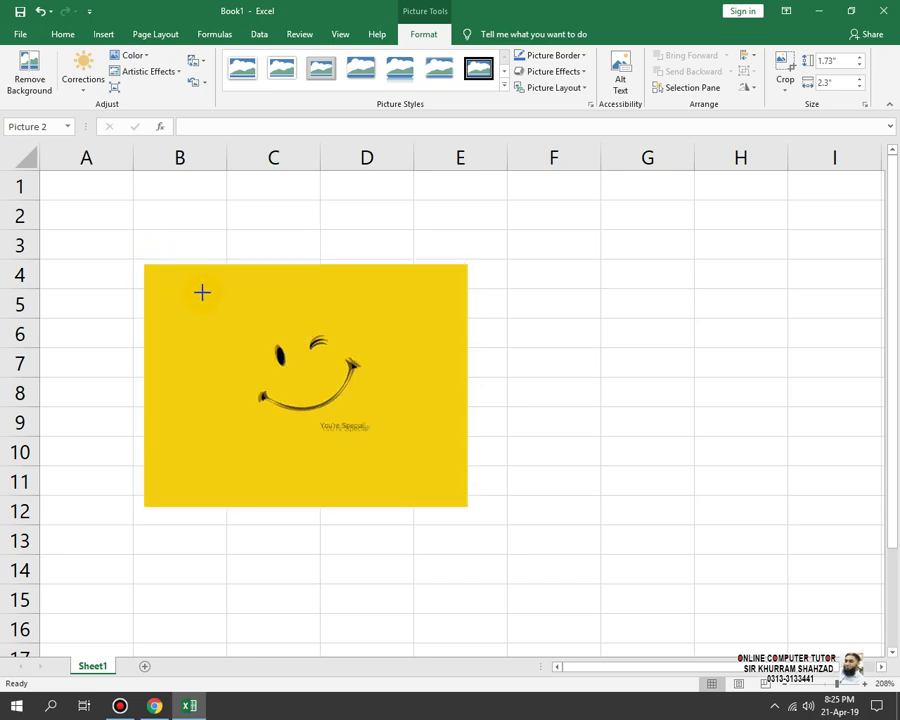
{"action": "left_click_drag", "start_coordinate": [237, 316], "coordinate": [128, 255]}
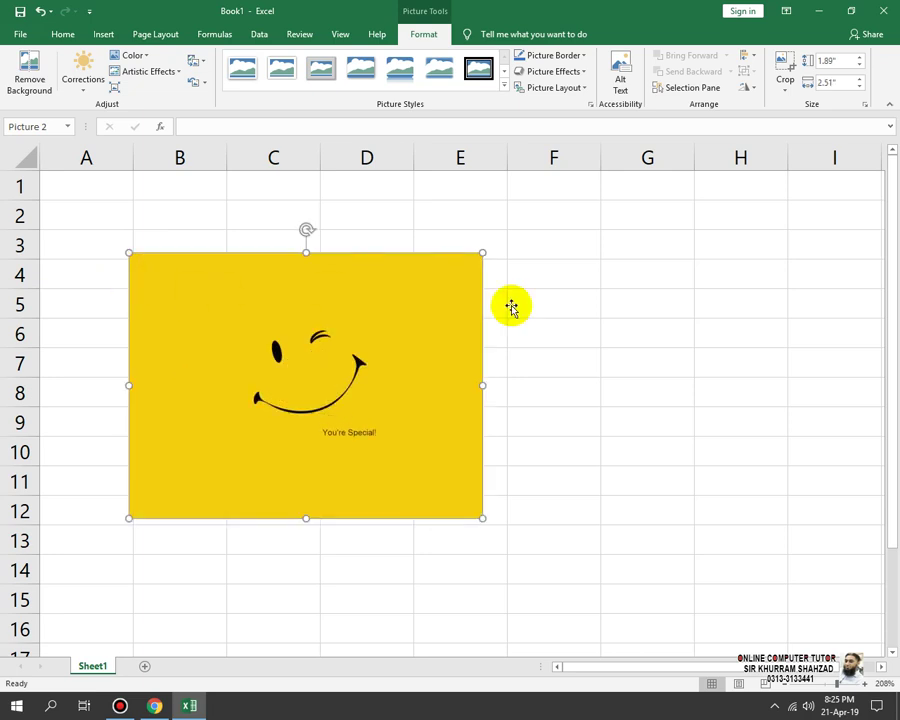
Step: Preview frame styles and border colours unused, then shrink the smiley to about 0.68" by 0.9" over B3:C6
{"action": "left_click", "coordinate": [505, 87]}
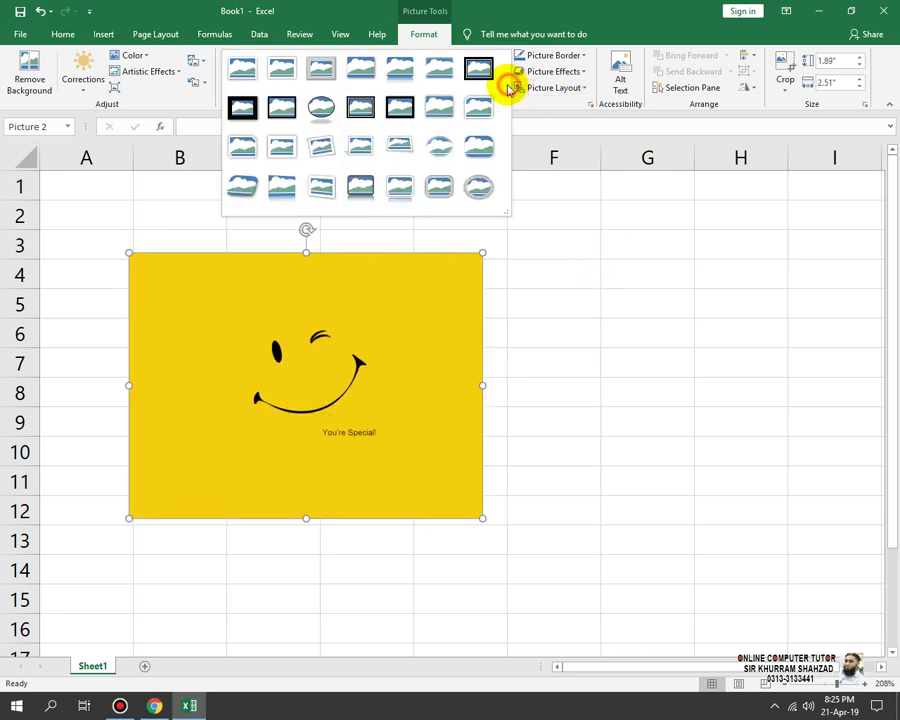
{"action": "left_click", "coordinate": [565, 57]}
{"action": "left_click", "coordinate": [583, 56]}
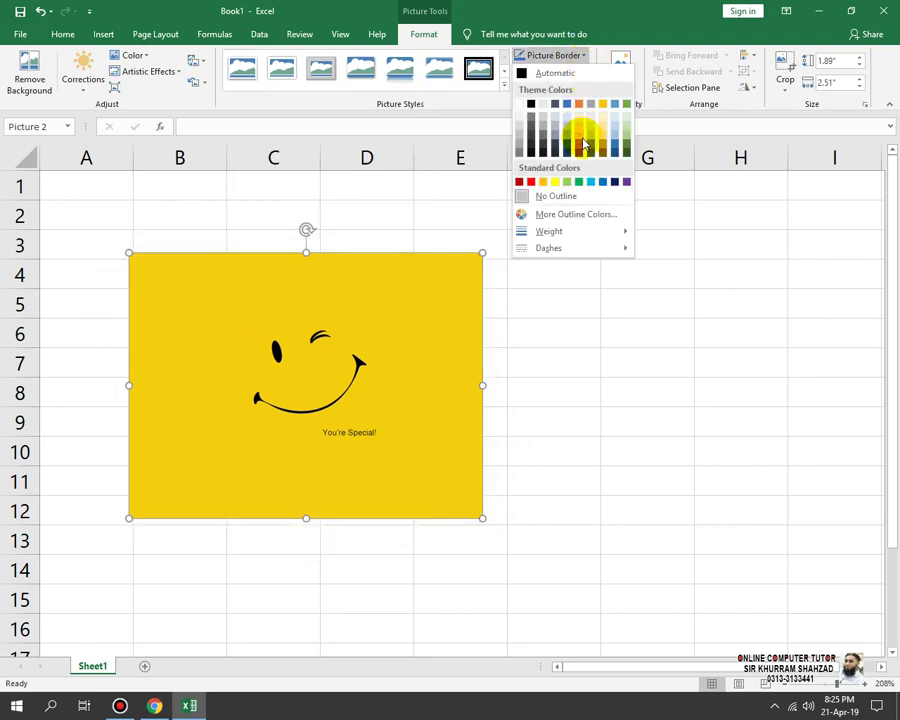
{"action": "left_click", "coordinate": [693, 167]}
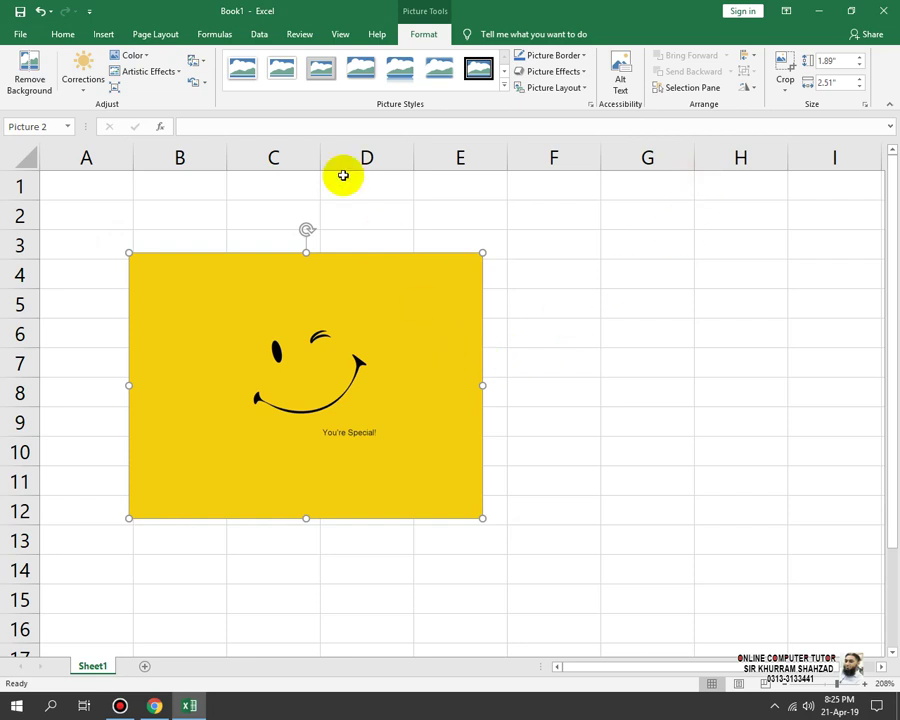
{"action": "left_click_drag", "start_coordinate": [393, 322], "coordinate": [411, 339]}
{"action": "left_click_drag", "start_coordinate": [315, 393], "coordinate": [259, 297]}
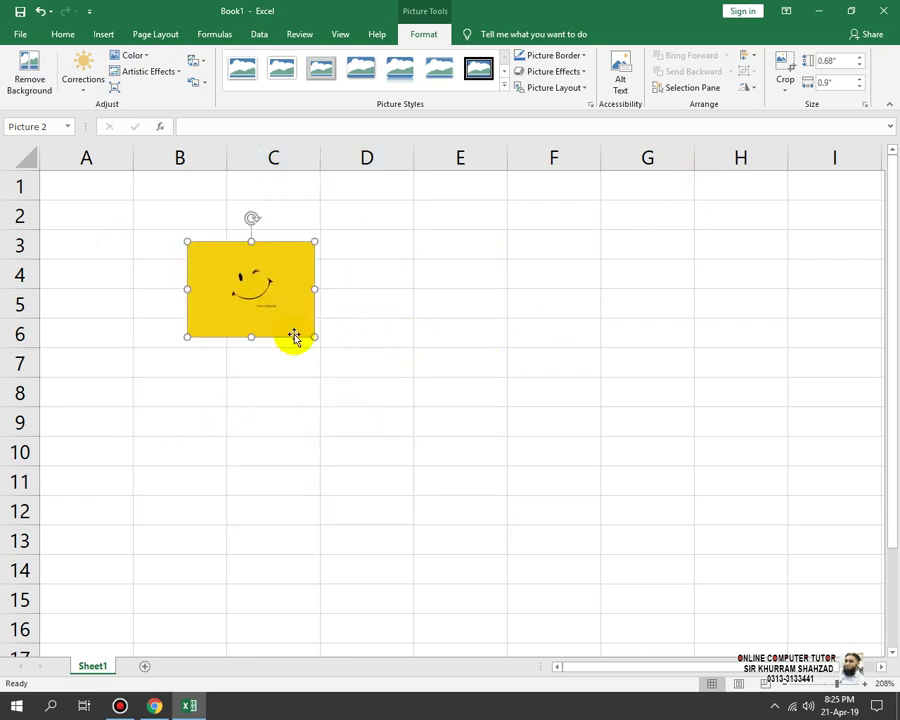
{"action": "left_click", "coordinate": [96, 219]}
{"action": "left_click", "coordinate": [103, 35]}
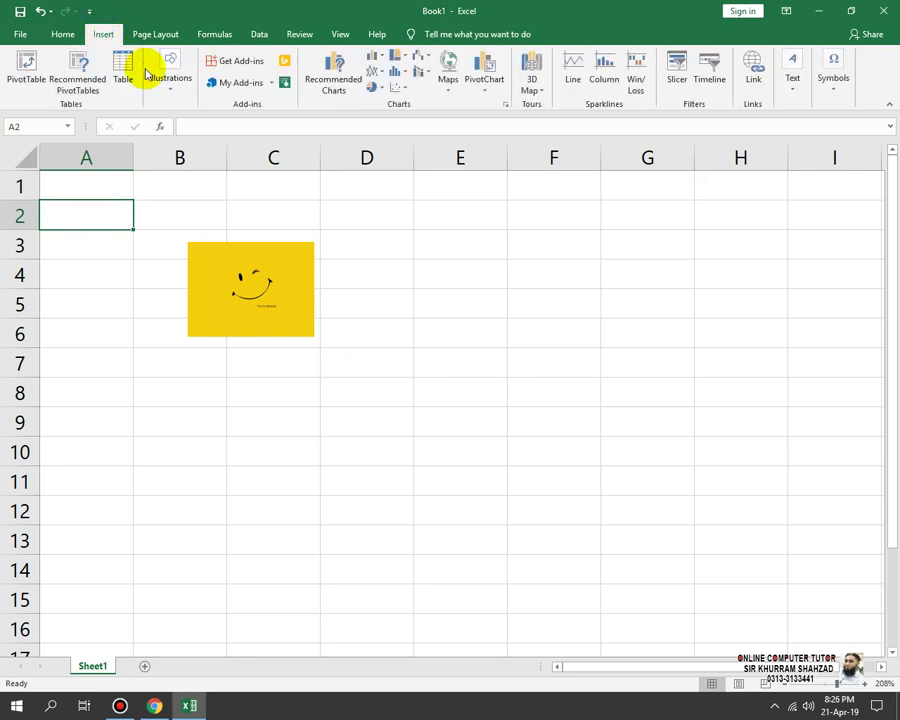
Step: Insert the blue smiley-face image from the Pictures folder using Large icons view
{"action": "left_click", "coordinate": [172, 84]}
{"action": "left_click", "coordinate": [162, 145]}
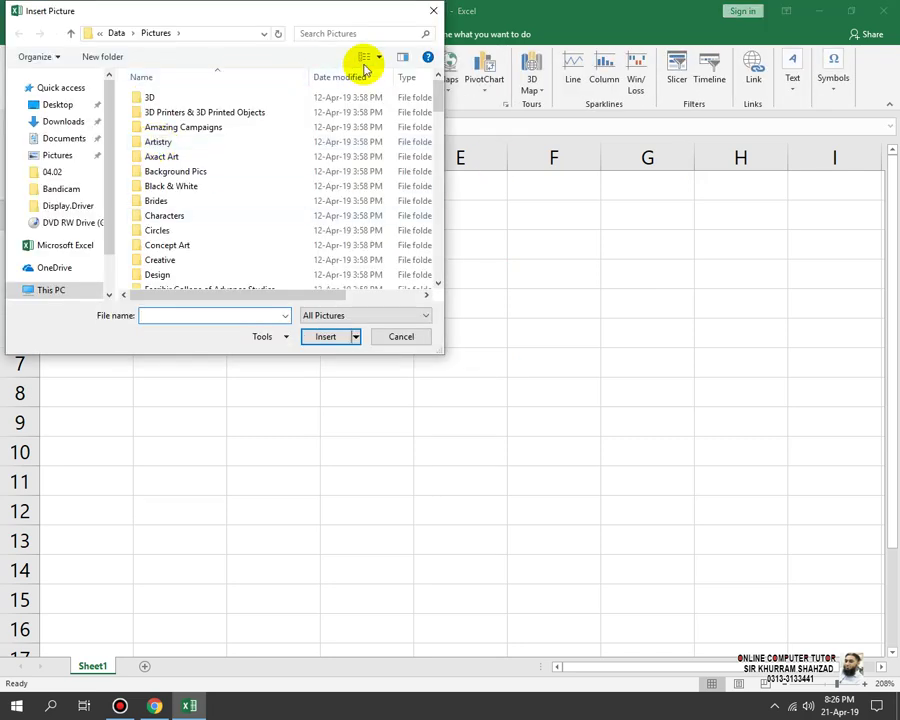
{"action": "left_click", "coordinate": [381, 63]}
{"action": "left_click", "coordinate": [410, 40]}
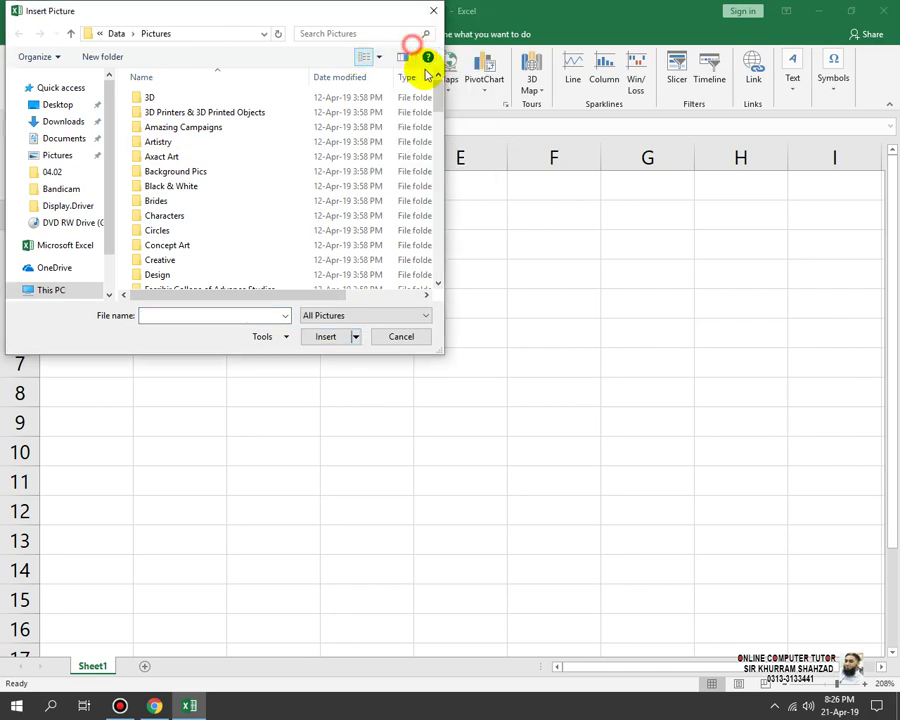
{"action": "left_click_drag", "start_coordinate": [437, 93], "coordinate": [437, 275]}
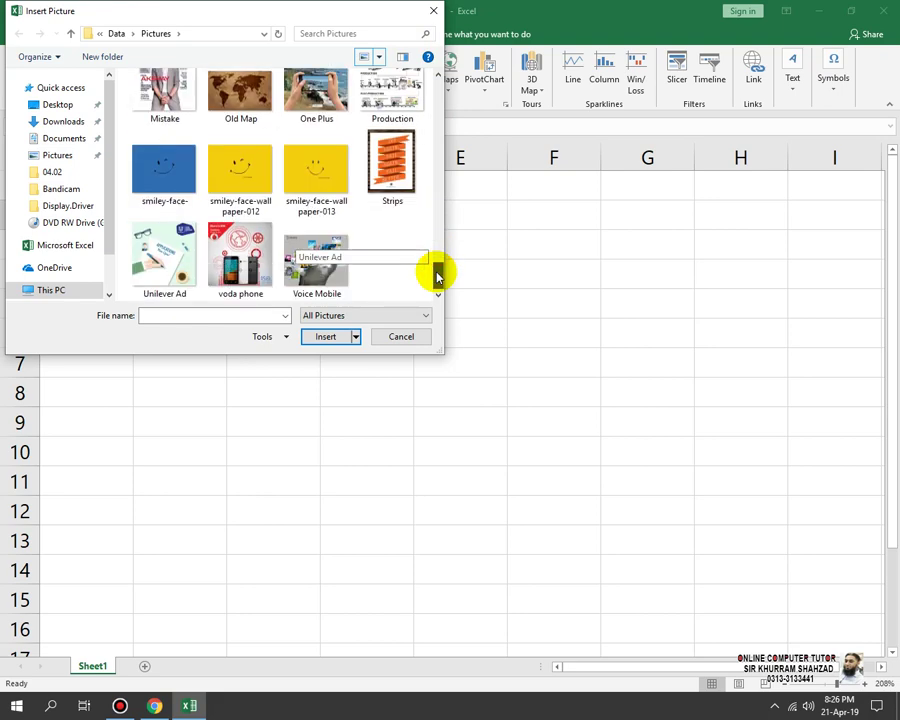
{"action": "double_click", "coordinate": [160, 160]}
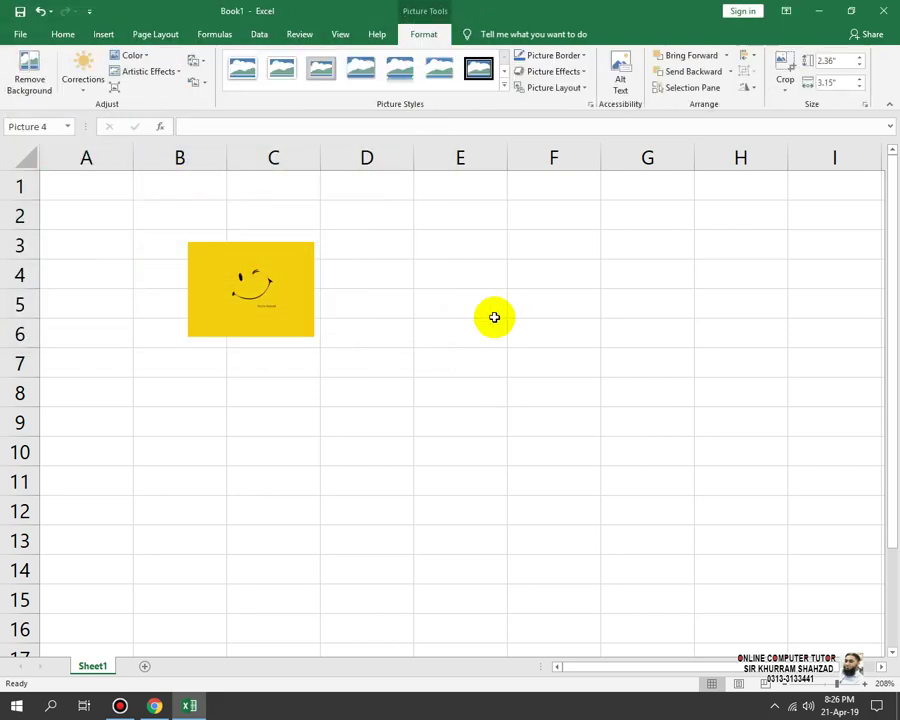
Step: Shrink the blue smiley over C3:D6, send it to back, then undo to remove it
{"action": "left_click_drag", "start_coordinate": [478, 201], "coordinate": [382, 517]}
{"action": "left_click_drag", "start_coordinate": [313, 356], "coordinate": [343, 327]}
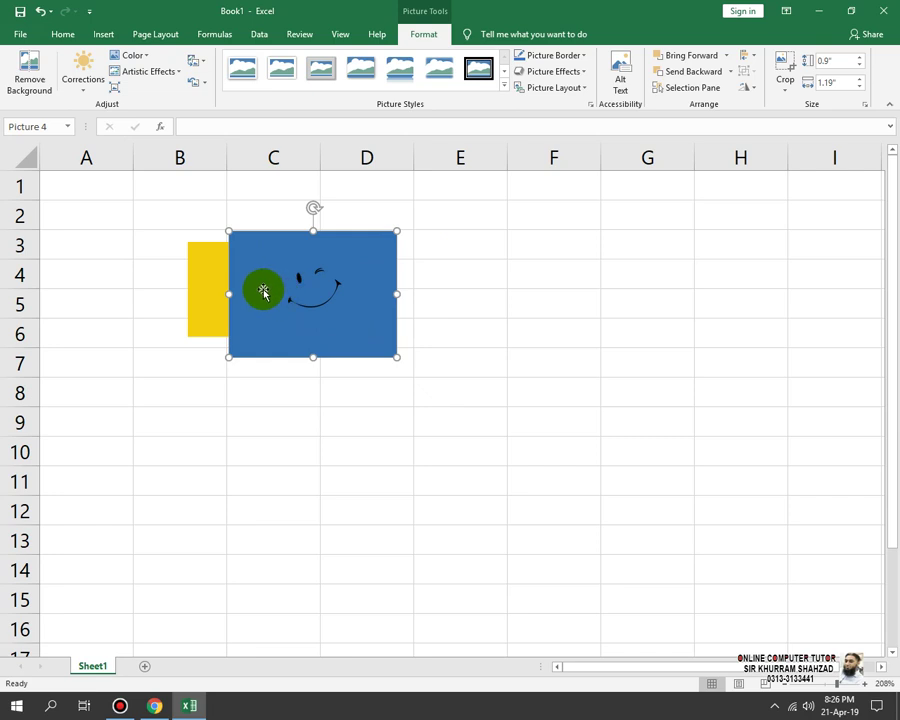
{"action": "right_click", "coordinate": [291, 273]}
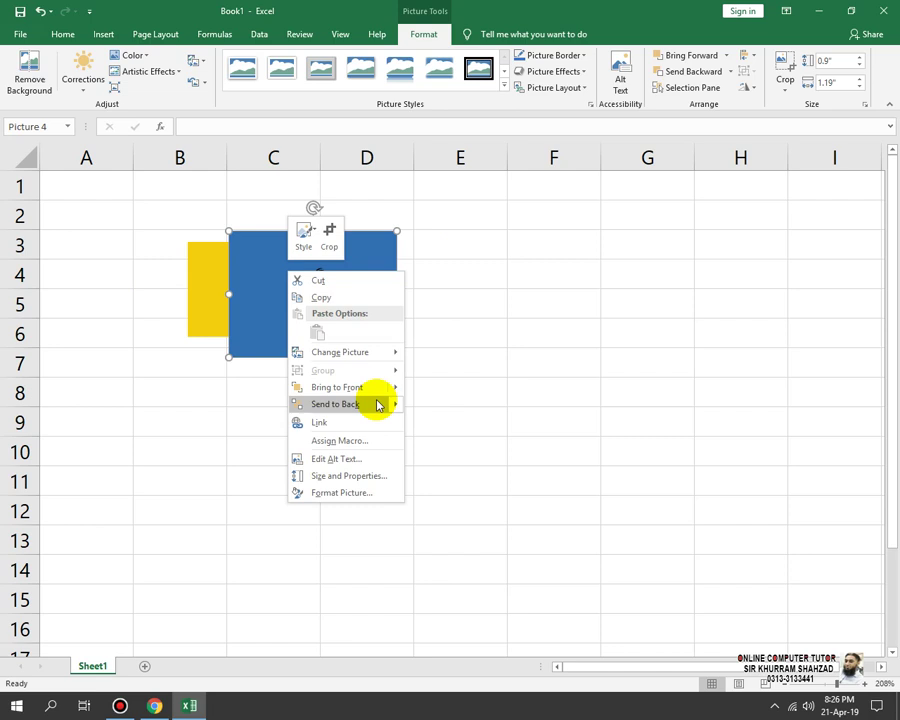
{"action": "left_click", "coordinate": [328, 405]}
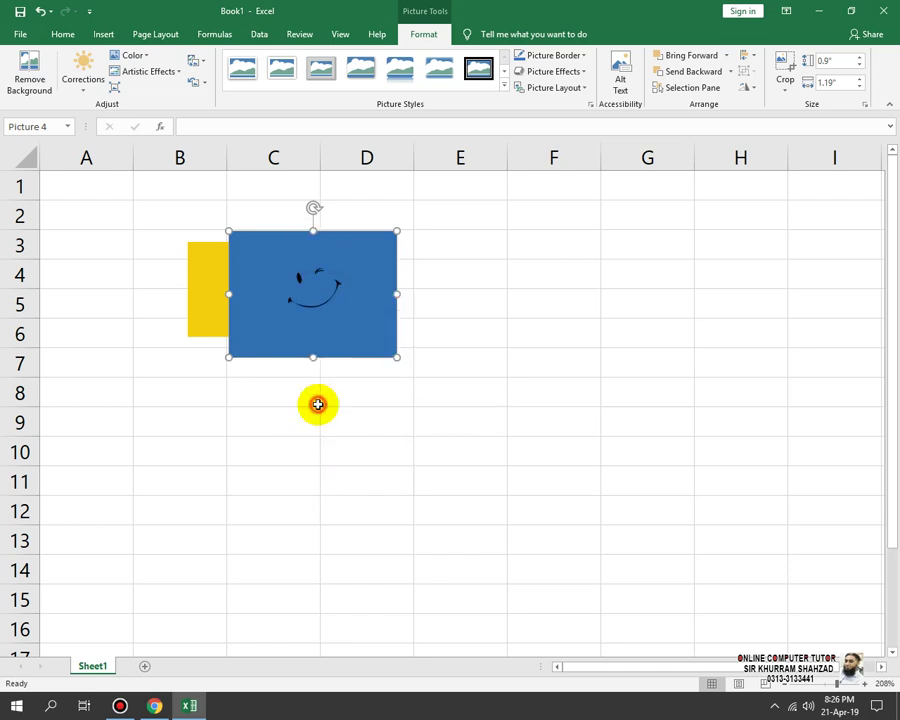
{"action": "key", "text": "ctrl+z"}
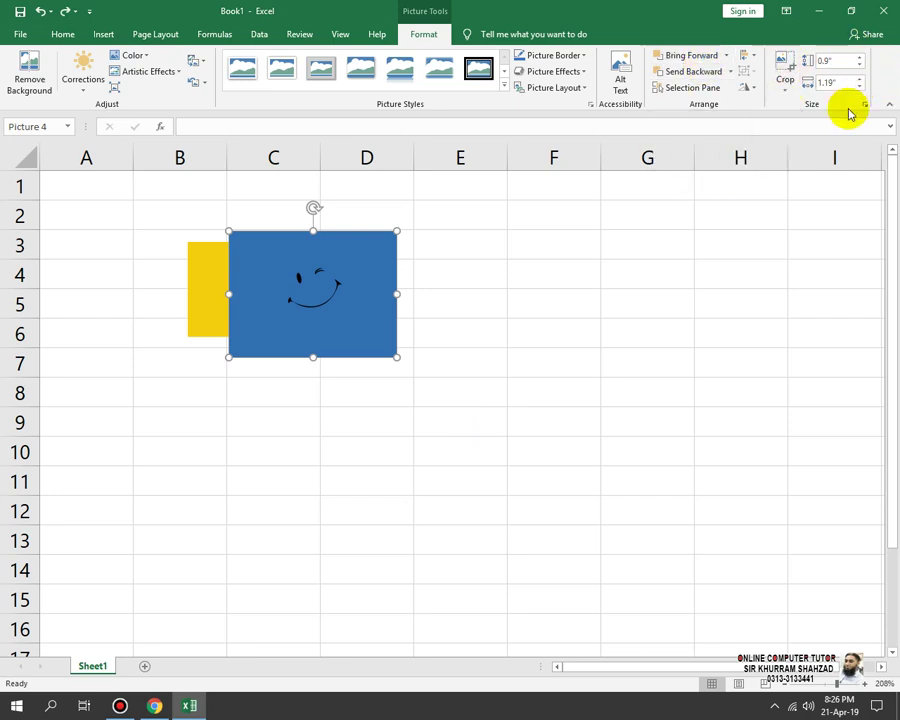
{"action": "left_click", "coordinate": [120, 285]}
{"action": "key", "text": "ctrl+z"}
{"action": "key", "text": "ctrl+z"}
{"action": "key", "text": "ctrl+z"}
{"action": "key", "text": "ctrl+z"}
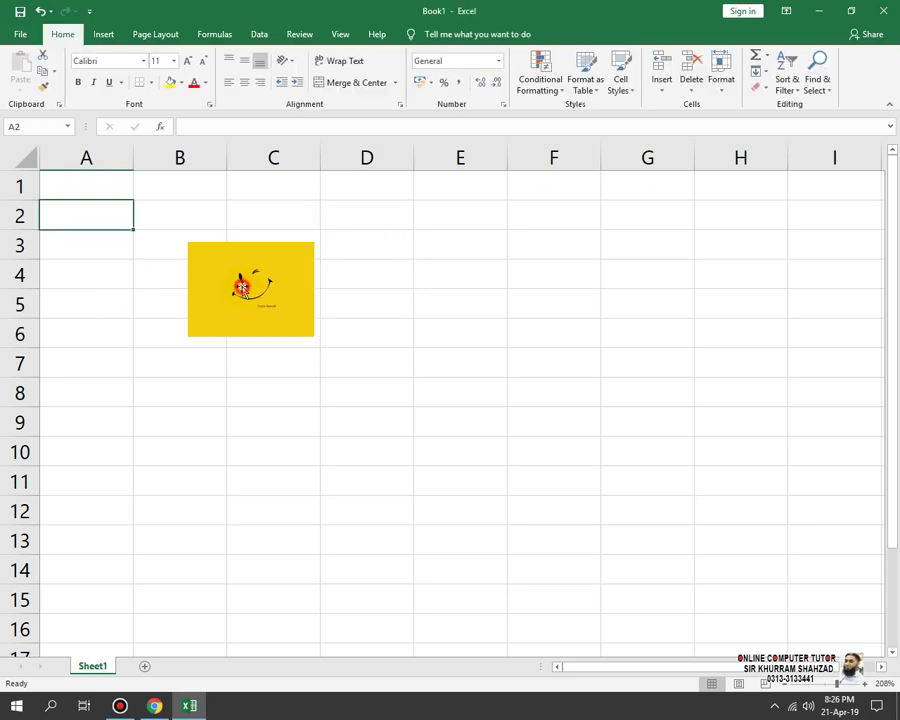
Step: Search online pictures for 'salary sheet', narrow it to 'salary', and insert the Salary photo
{"action": "left_click", "coordinate": [113, 33]}
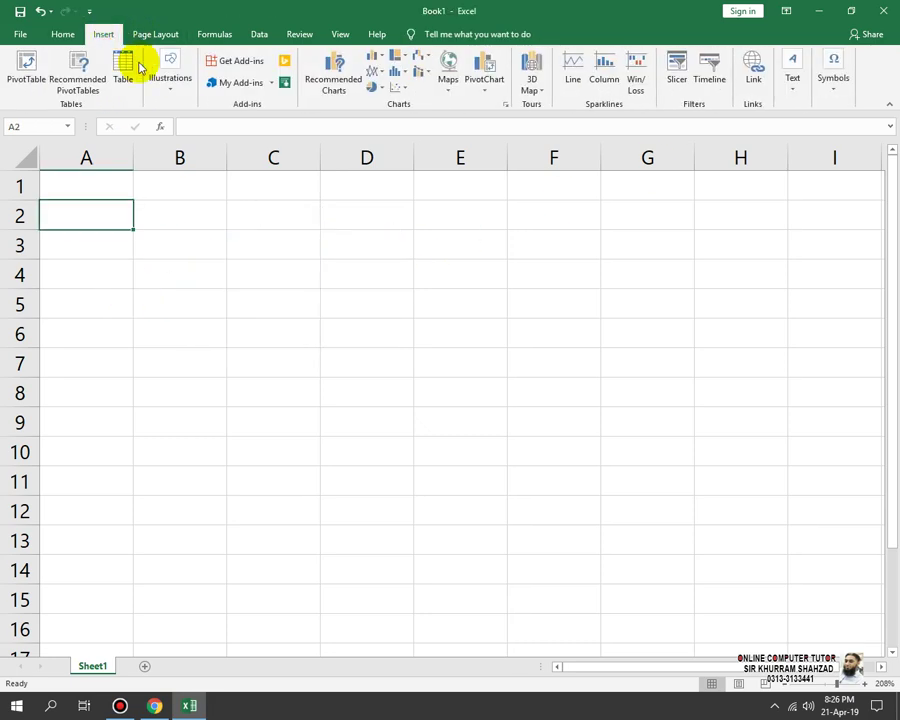
{"action": "left_click", "coordinate": [172, 88]}
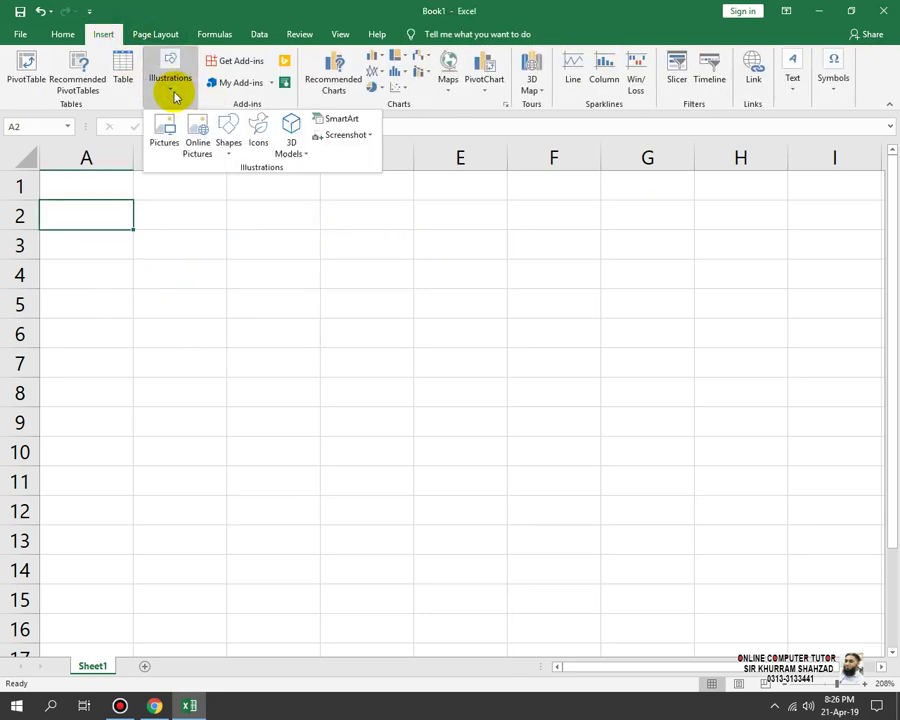
{"action": "left_click", "coordinate": [205, 145]}
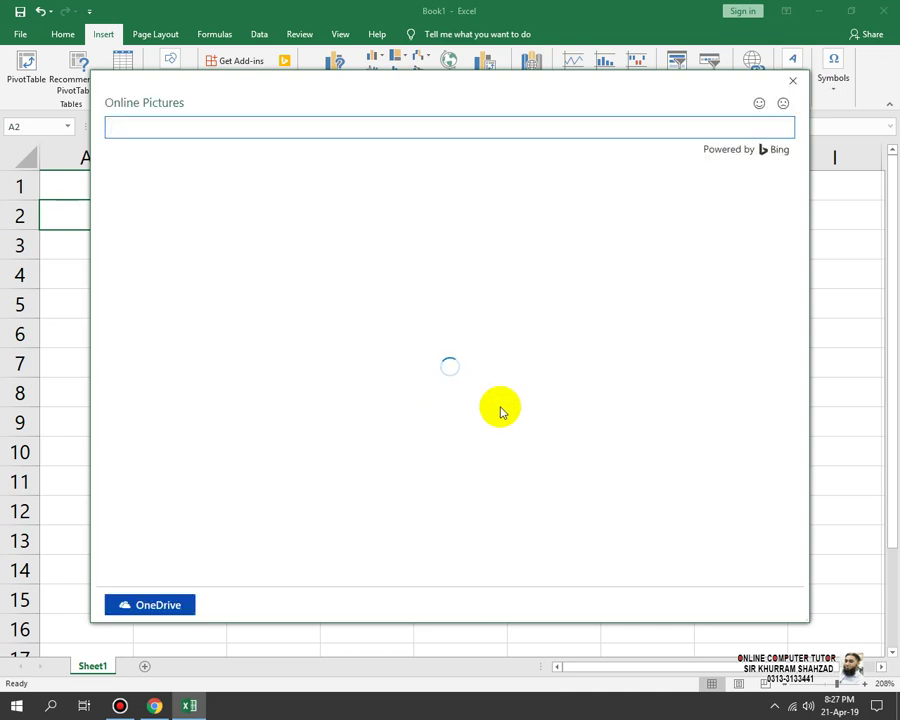
{"action": "left_click", "coordinate": [420, 131]}
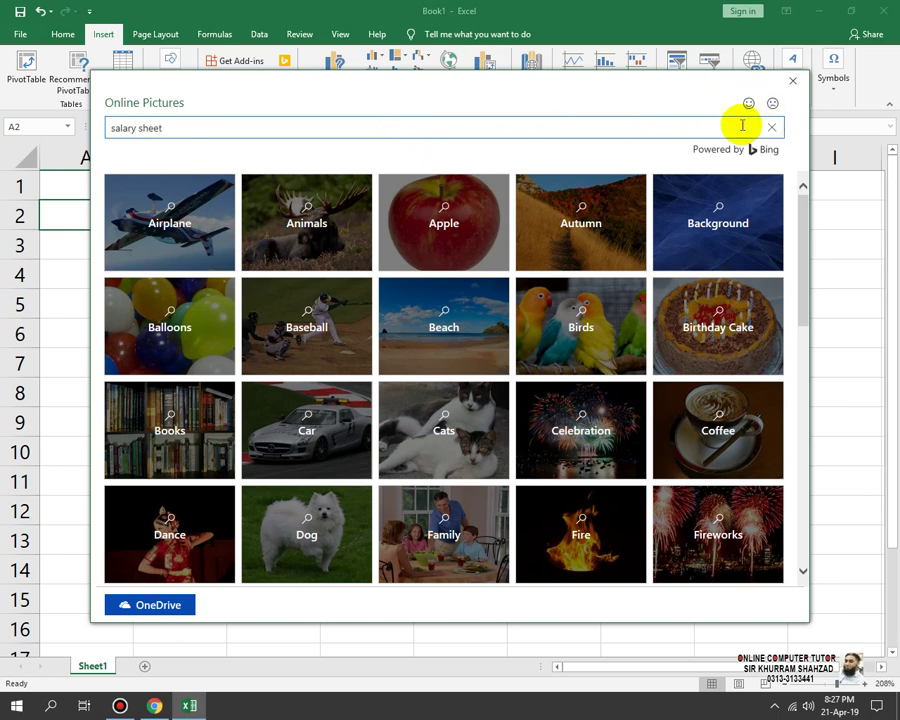
{"action": "key", "text": "Return"}
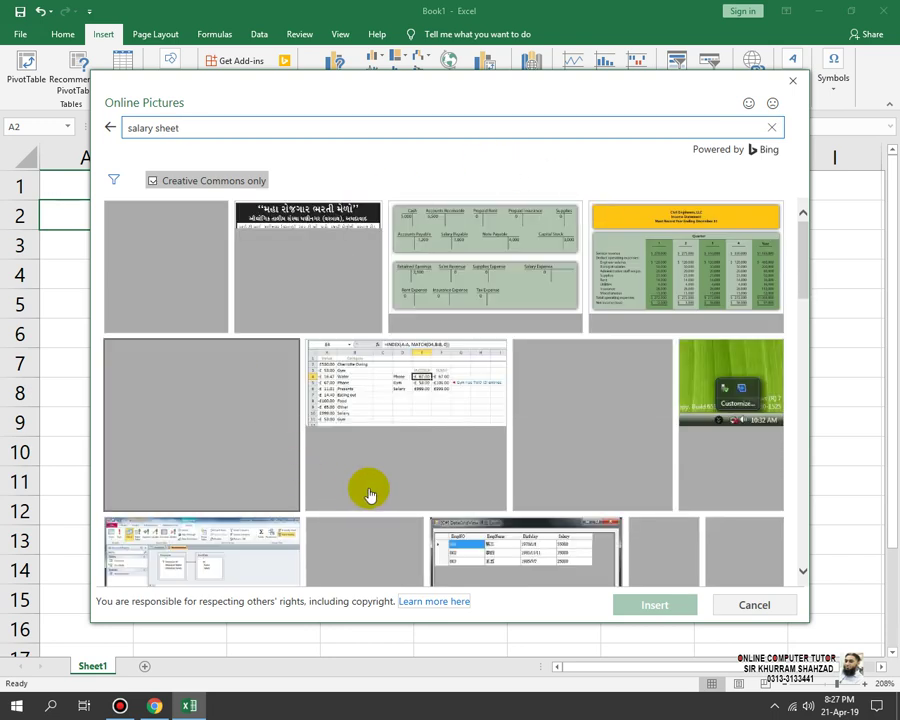
{"action": "left_click_drag", "start_coordinate": [190, 128], "coordinate": [154, 128]}
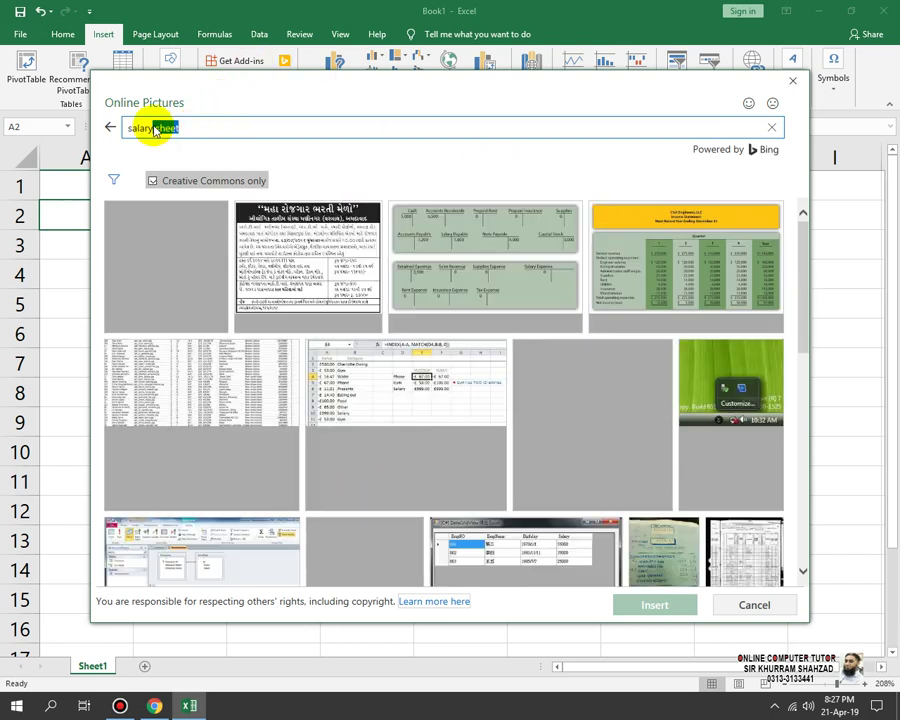
{"action": "key", "text": "BackSpace"}
{"action": "key", "text": "Return"}
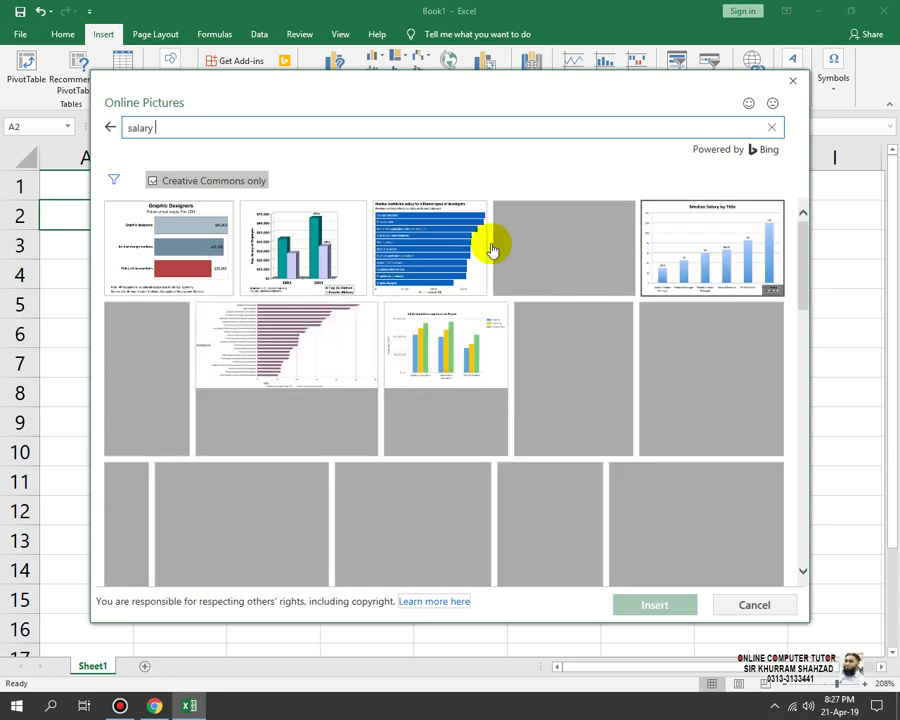
{"action": "left_click", "coordinate": [573, 244]}
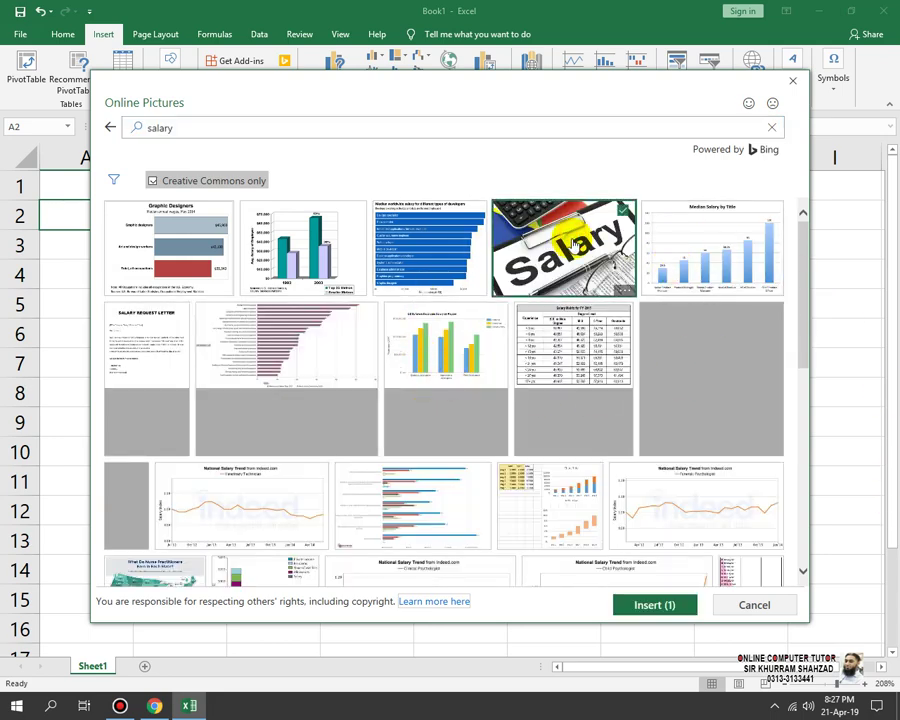
{"action": "left_click", "coordinate": [627, 600]}
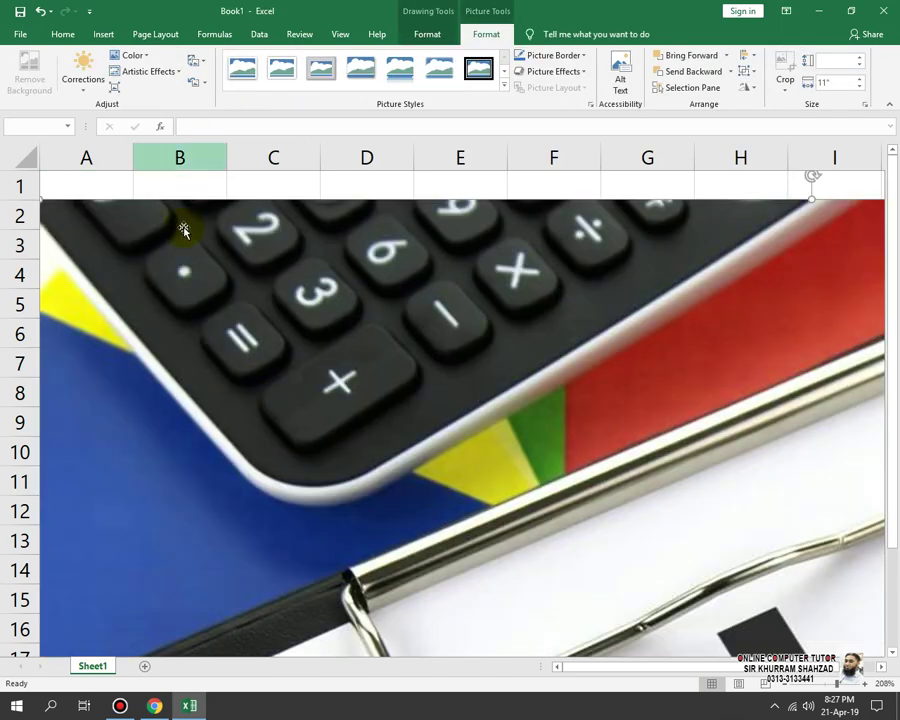
Step: Shrink the Salary photo and place it over roughly columns B–E, rows 4–11
{"action": "left_click_drag", "start_coordinate": [189, 269], "coordinate": [400, 498]}
{"action": "left_click_drag", "start_coordinate": [242, 398], "coordinate": [677, 610]}
{"action": "left_click_drag", "start_coordinate": [760, 626], "coordinate": [332, 270]}
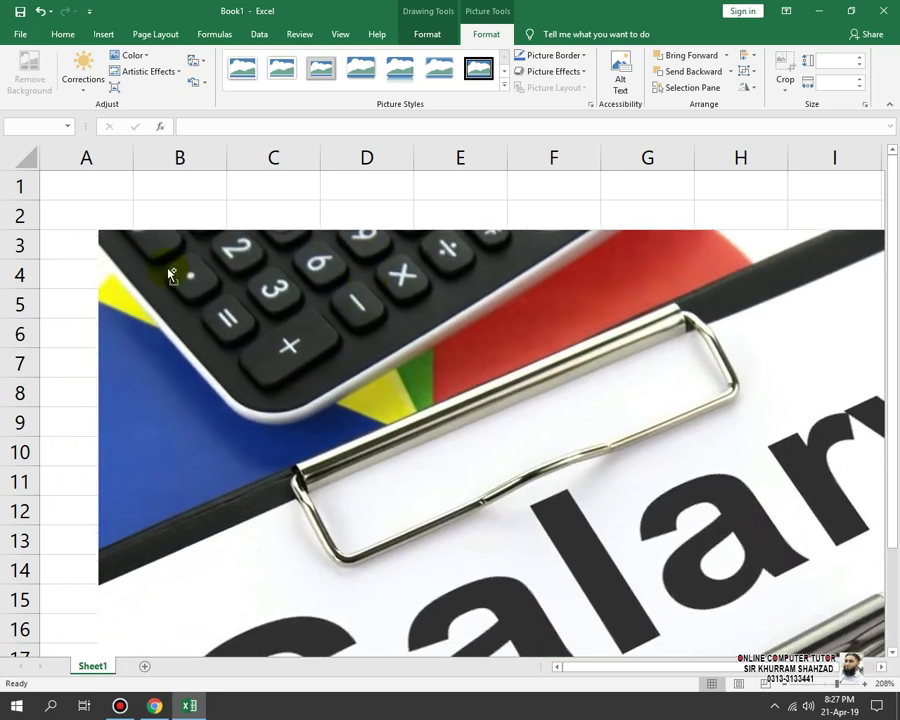
{"action": "left_click_drag", "start_coordinate": [93, 229], "coordinate": [573, 530]}
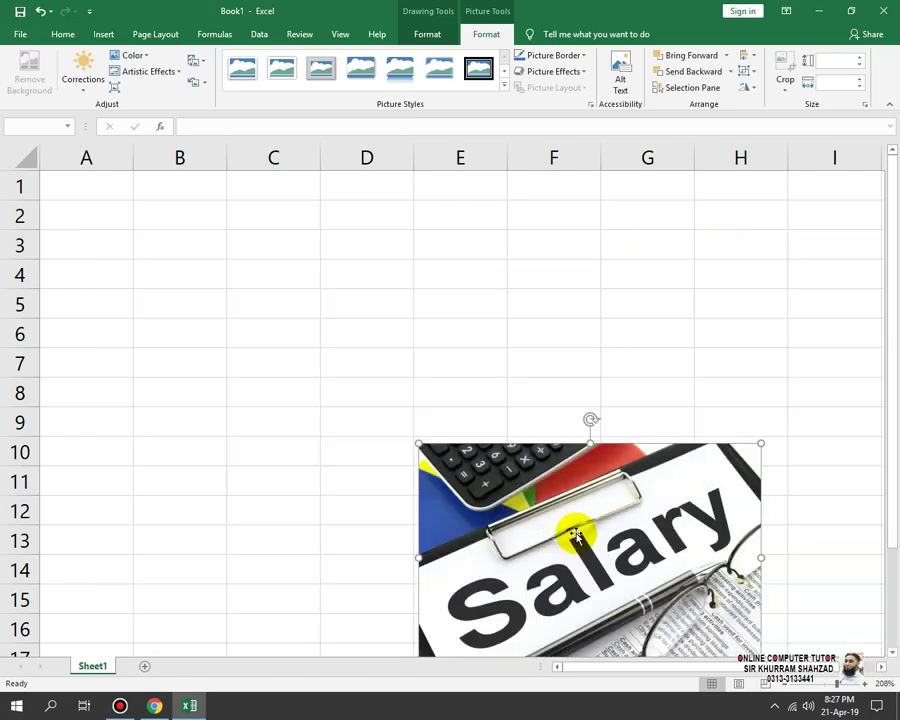
{"action": "left_click_drag", "start_coordinate": [635, 538], "coordinate": [404, 357]}
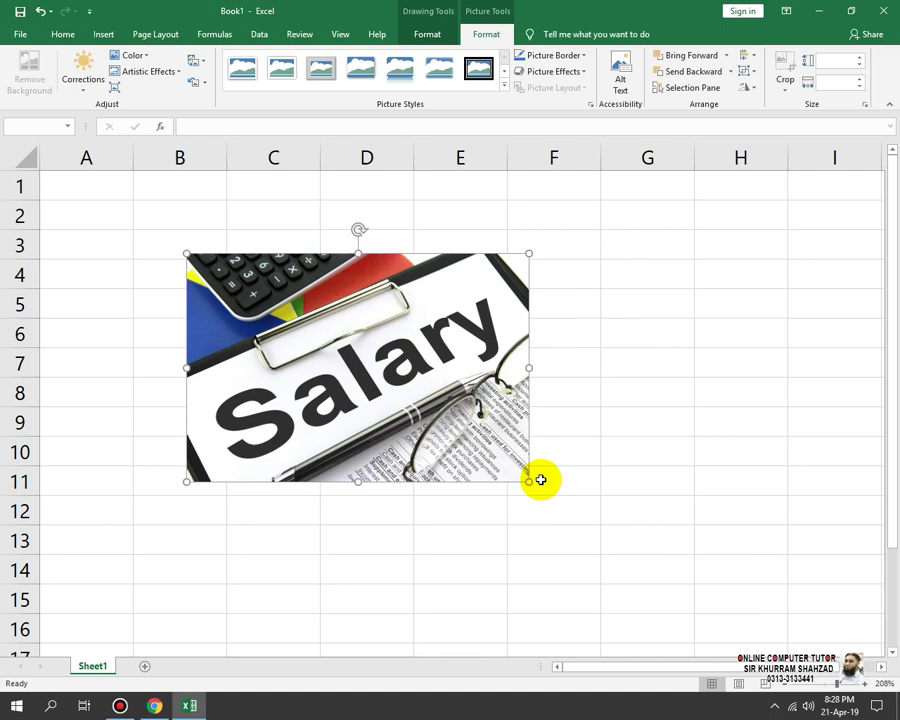
{"action": "left_click", "coordinate": [640, 414]}
{"action": "left_click", "coordinate": [104, 34]}
{"action": "left_click", "coordinate": [172, 82]}
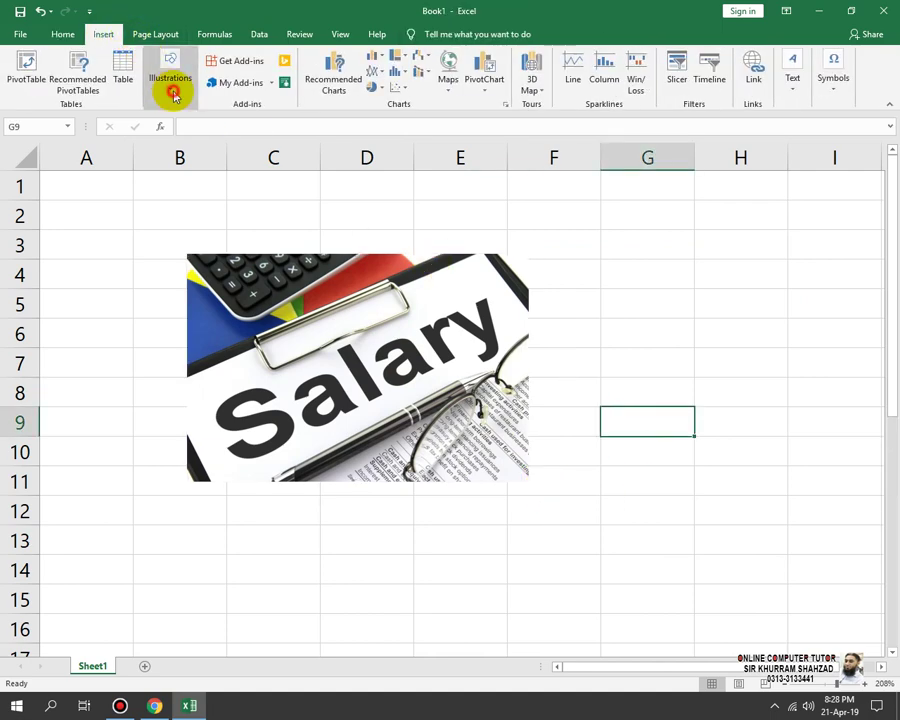
Step: Draw a curved block arrow over F3 to H9 beside the Salary photo, then browse the icon library
{"action": "left_click", "coordinate": [227, 145]}
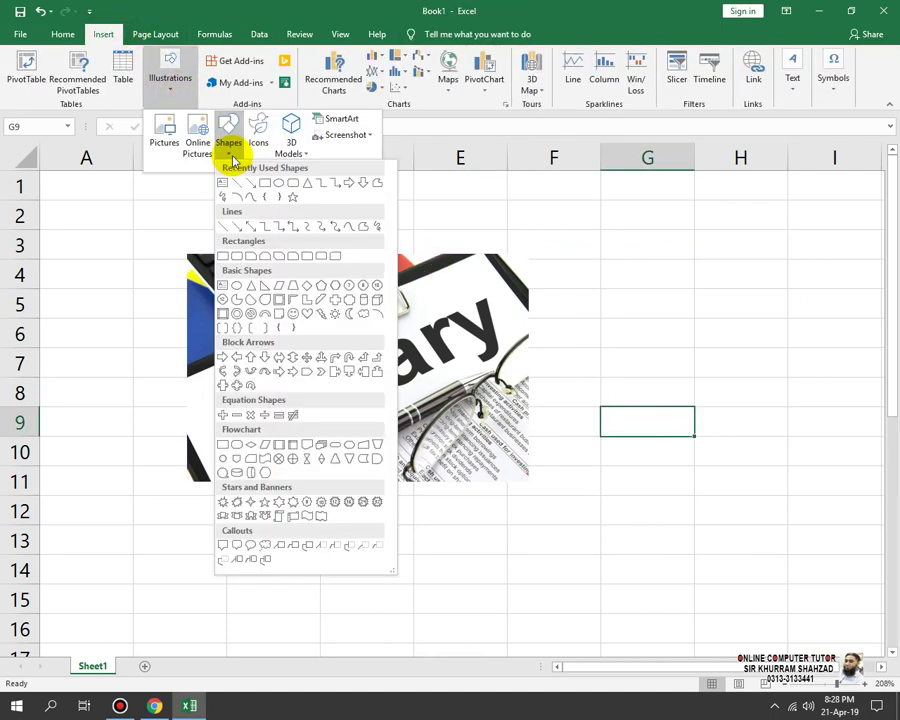
{"action": "left_click", "coordinate": [265, 371]}
{"action": "mouse_move", "coordinate": [591, 266]}
{"action": "left_mouse_down"}
{"action": "mouse_move", "coordinate": [674, 348]}
{"action": "mouse_move", "coordinate": [760, 410]}
{"action": "left_mouse_up"}
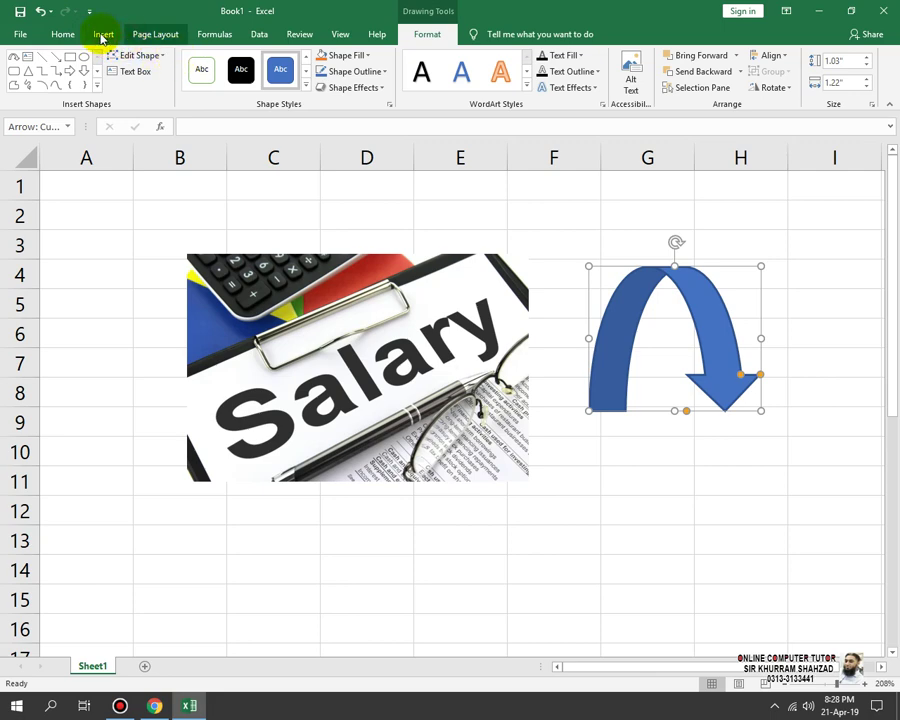
{"action": "left_click", "coordinate": [103, 35]}
{"action": "left_click", "coordinate": [176, 90]}
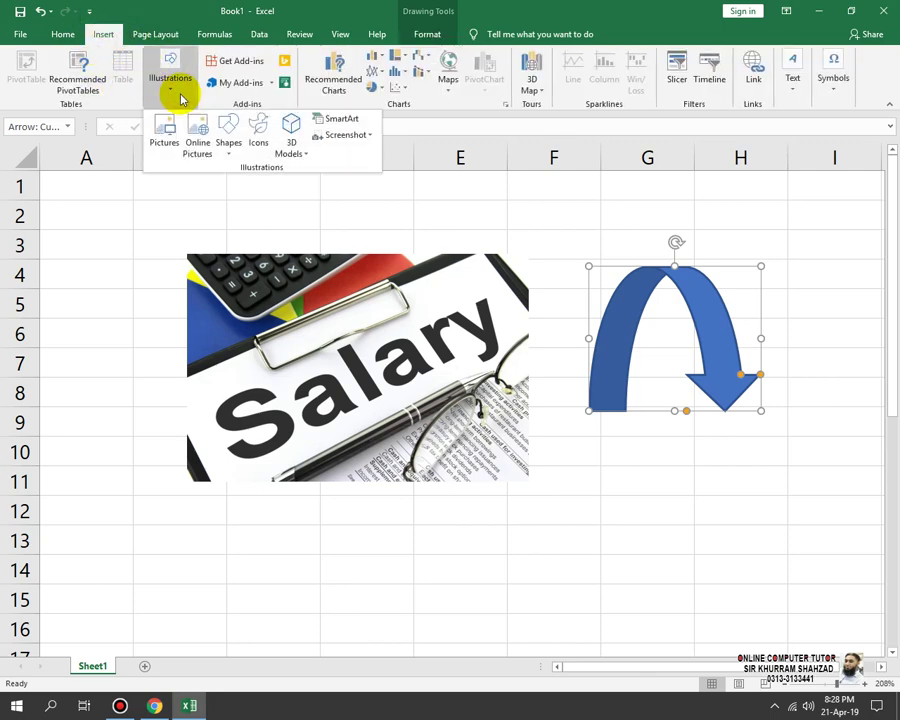
{"action": "left_click", "coordinate": [254, 146]}
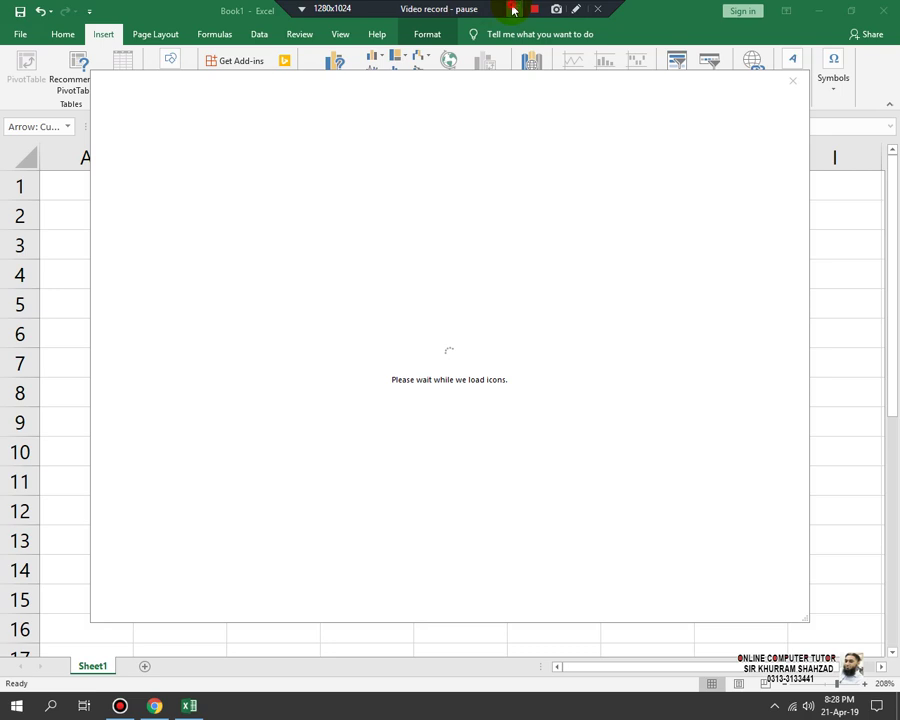
{"action": "left_click", "coordinate": [518, 12]}
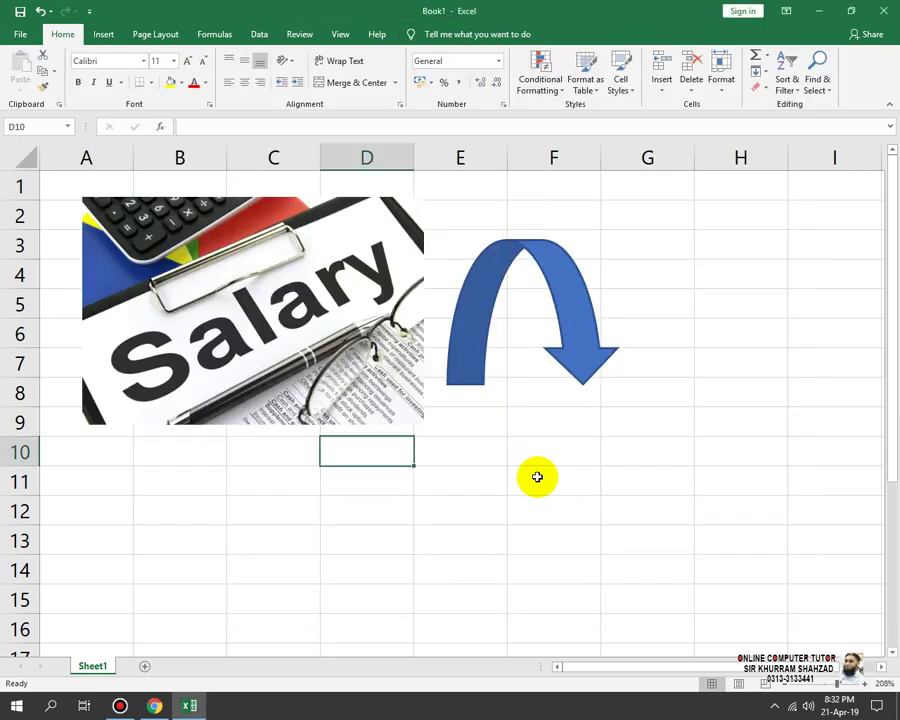
Step: Insert a smiley face icon from the Icons library
{"action": "left_click", "coordinate": [97, 36]}
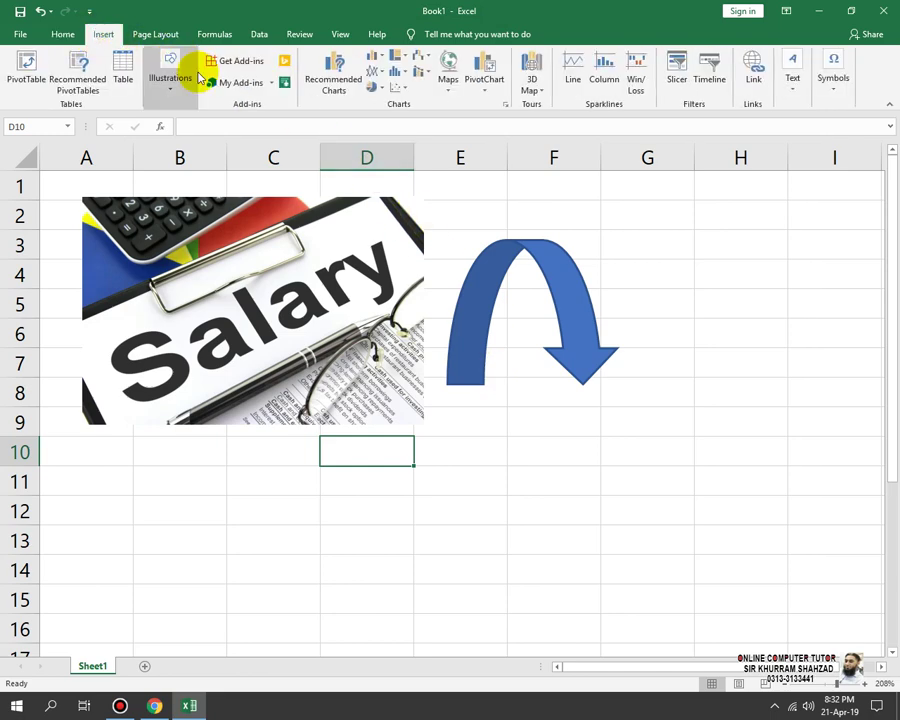
{"action": "left_click", "coordinate": [173, 88]}
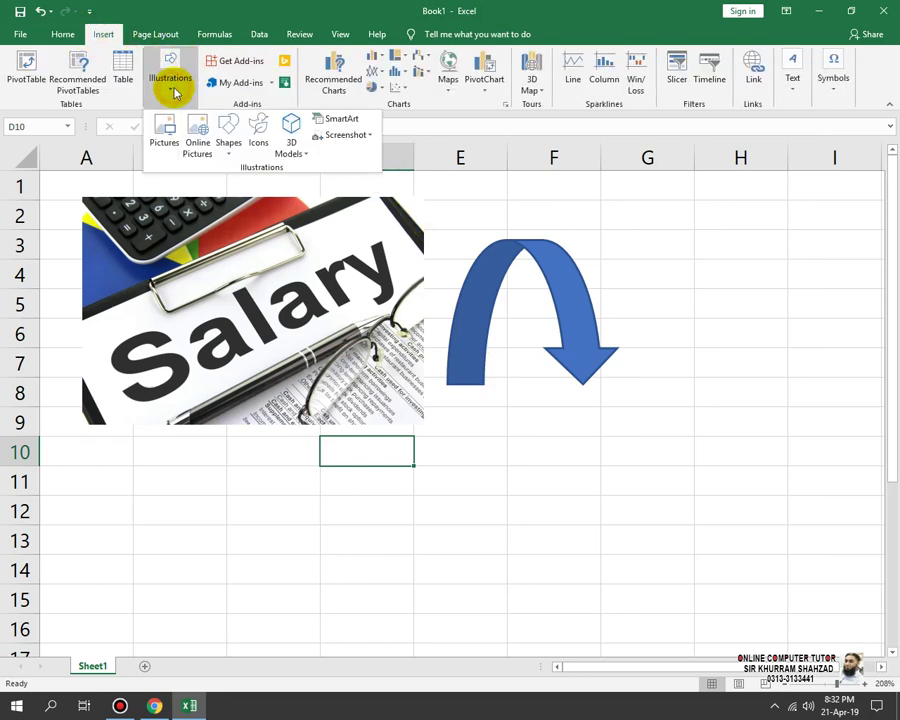
{"action": "left_click", "coordinate": [256, 135]}
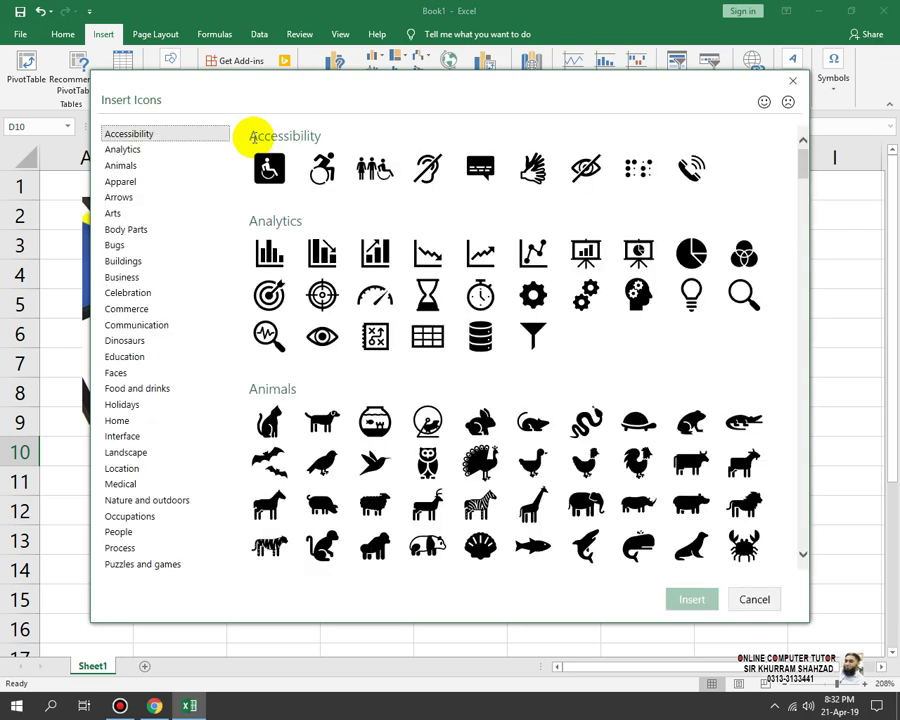
{"action": "left_click", "coordinate": [121, 259]}
{"action": "left_click", "coordinate": [140, 291]}
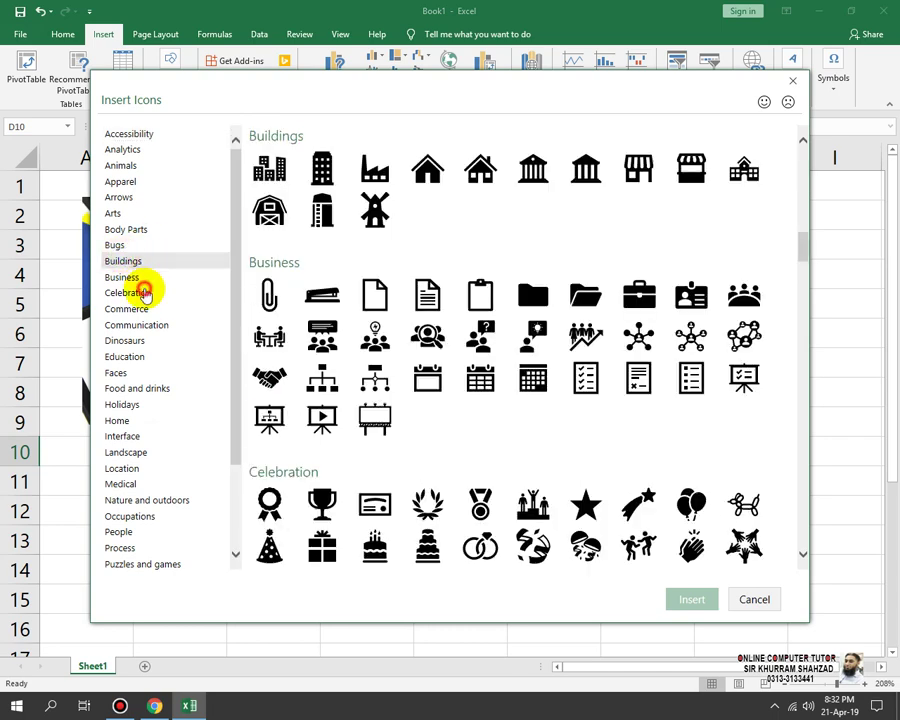
{"action": "left_click", "coordinate": [150, 435]}
{"action": "left_click", "coordinate": [166, 341]}
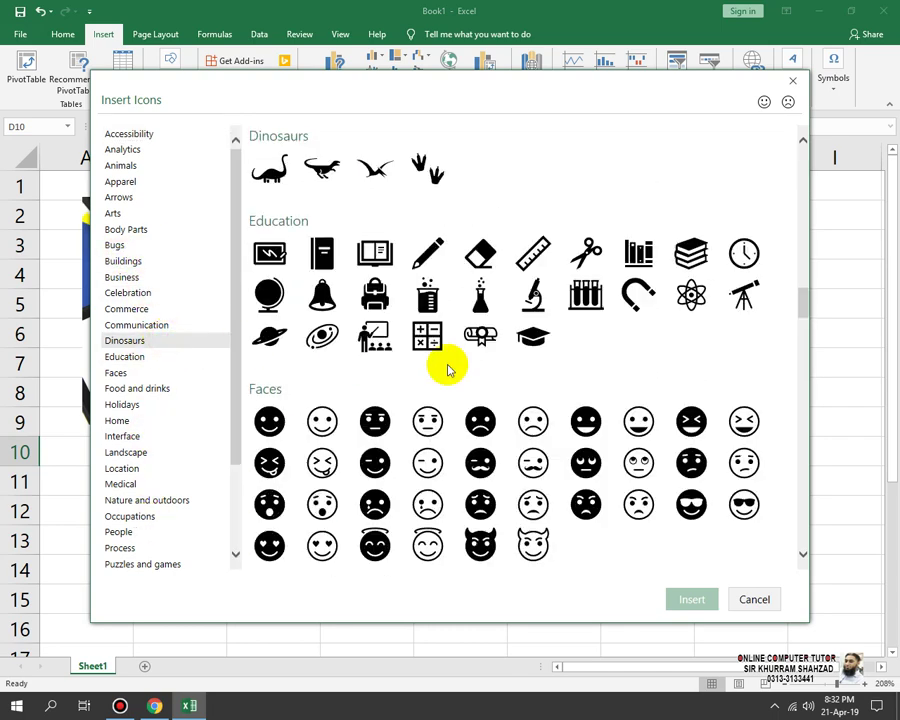
{"action": "key", "text": "Escape"}
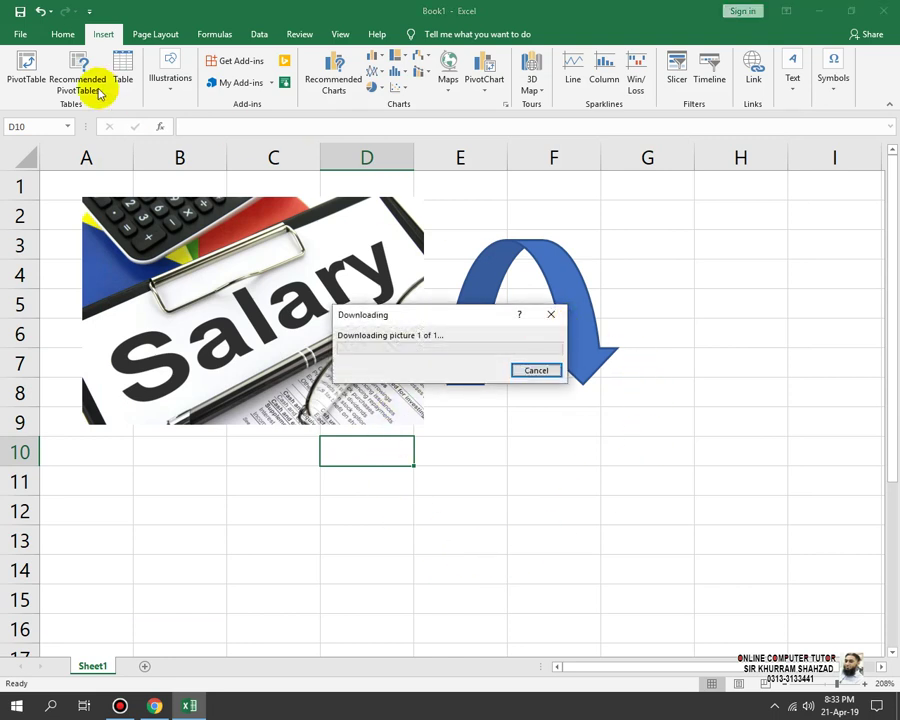
Step: Move the smiley icon below the Salary photo around column B and fill it orange
{"action": "left_click_drag", "start_coordinate": [416, 436], "coordinate": [211, 465]}
{"action": "left_click", "coordinate": [392, 55]}
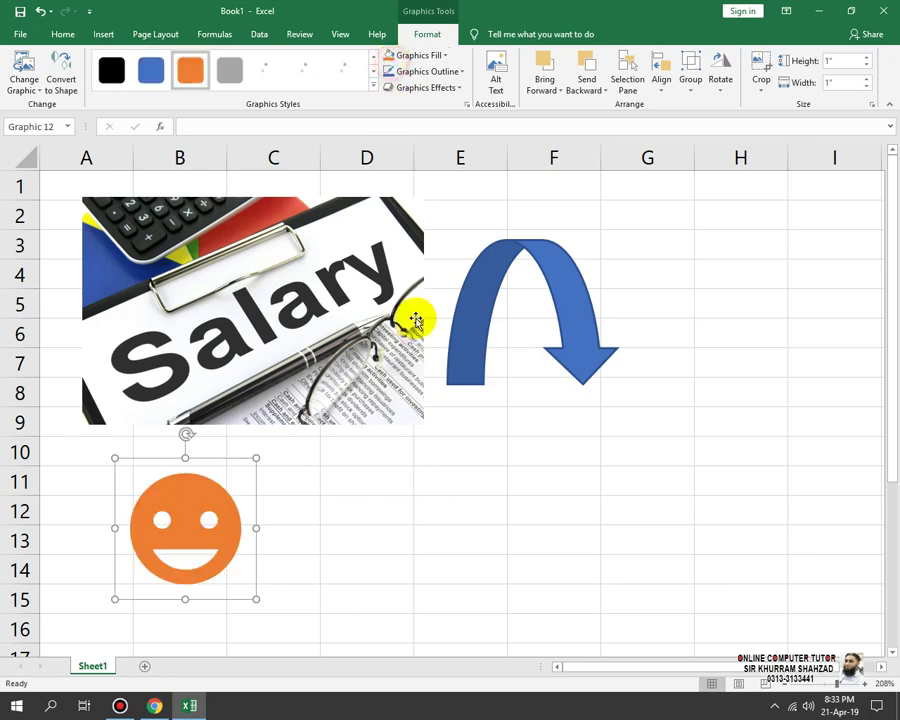
{"action": "left_click", "coordinate": [332, 523]}
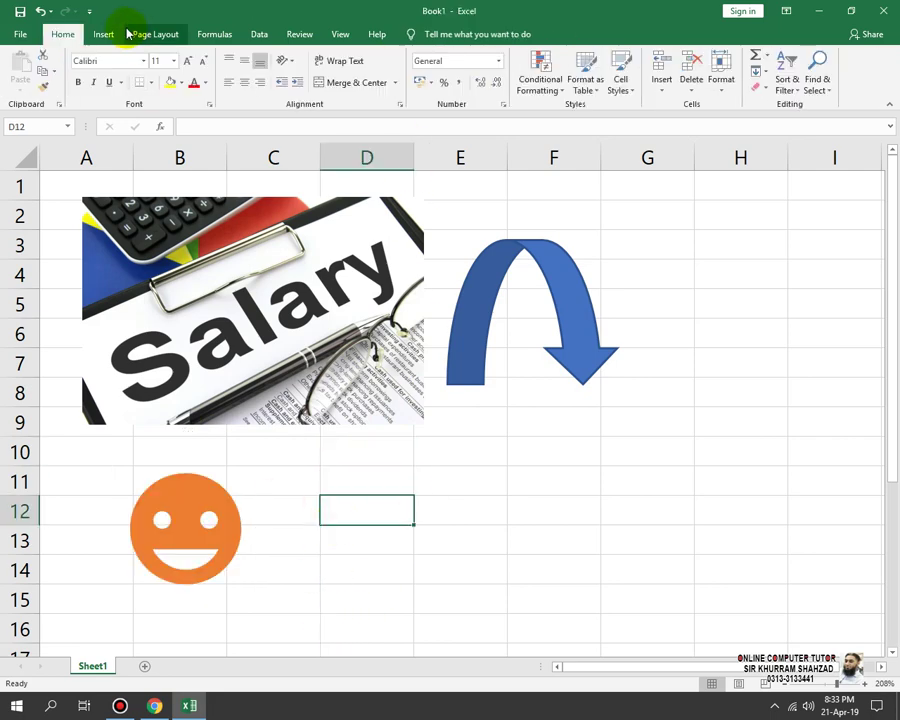
Step: Open the 3D Models browser for online sources
{"action": "left_click", "coordinate": [147, 36]}
{"action": "left_click", "coordinate": [89, 11]}
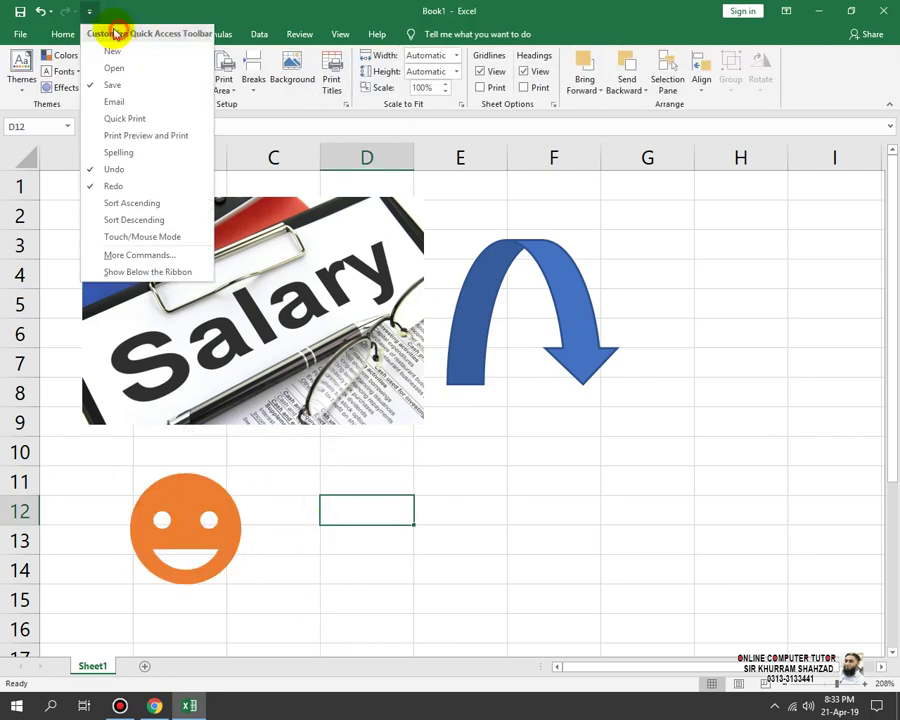
{"action": "left_click", "coordinate": [126, 7]}
{"action": "left_click", "coordinate": [101, 34]}
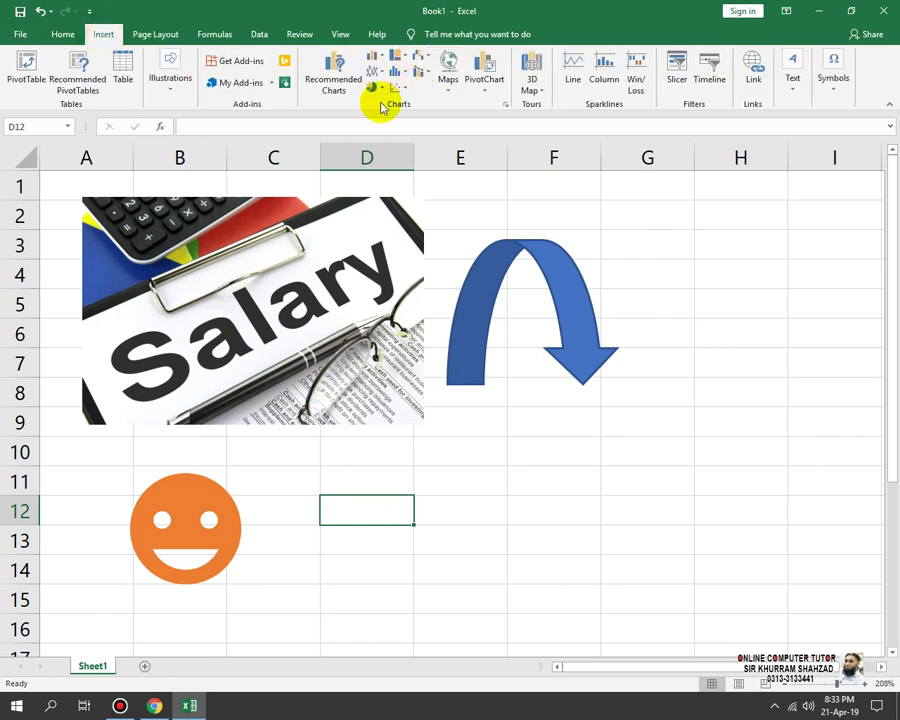
{"action": "left_click", "coordinate": [170, 86]}
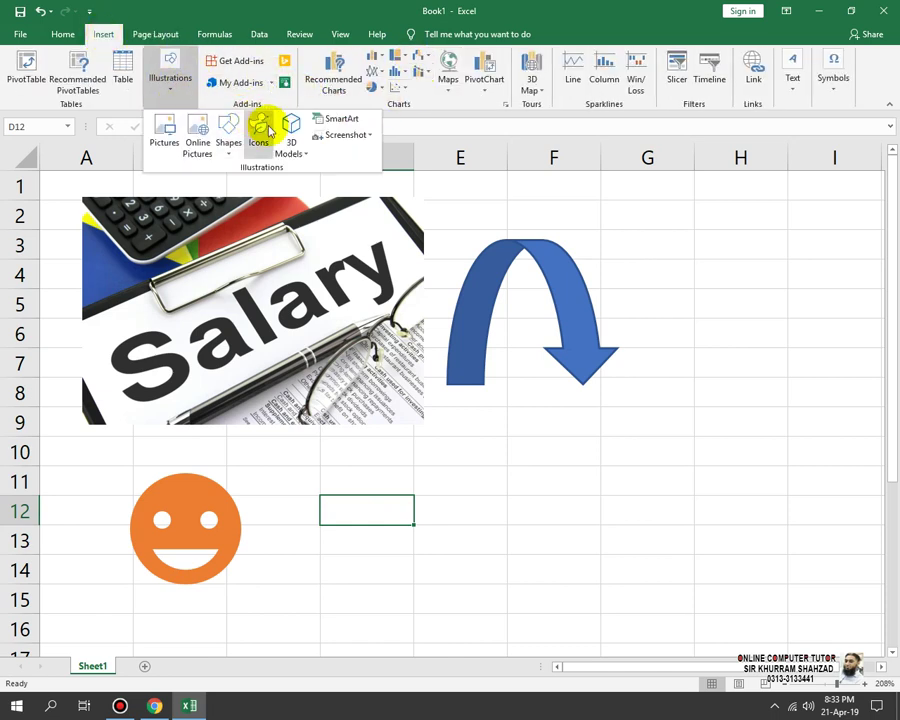
{"action": "left_click", "coordinate": [296, 153]}
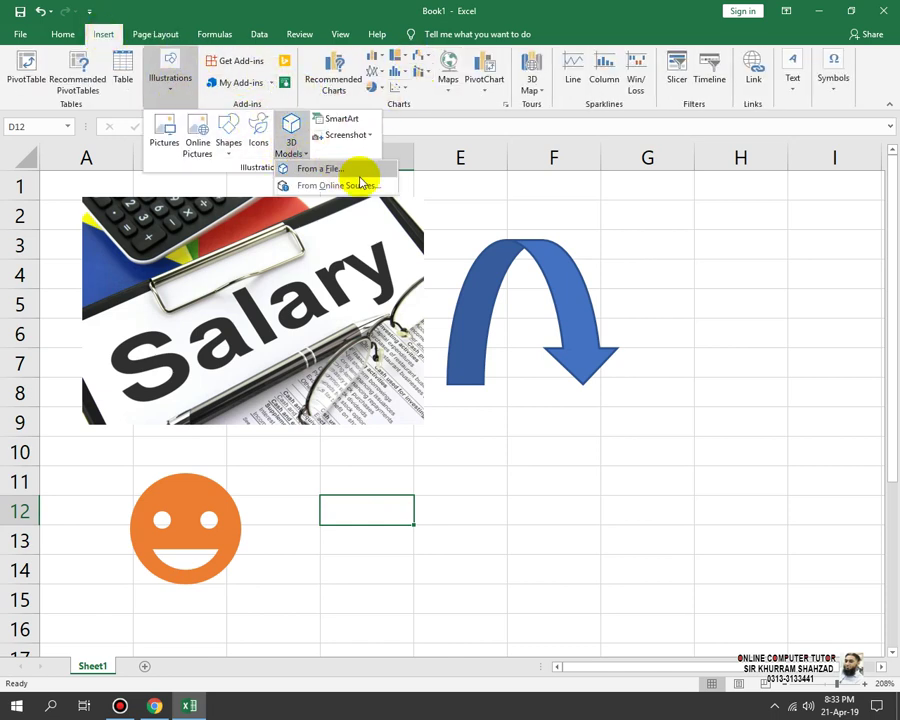
{"action": "left_click", "coordinate": [345, 187]}
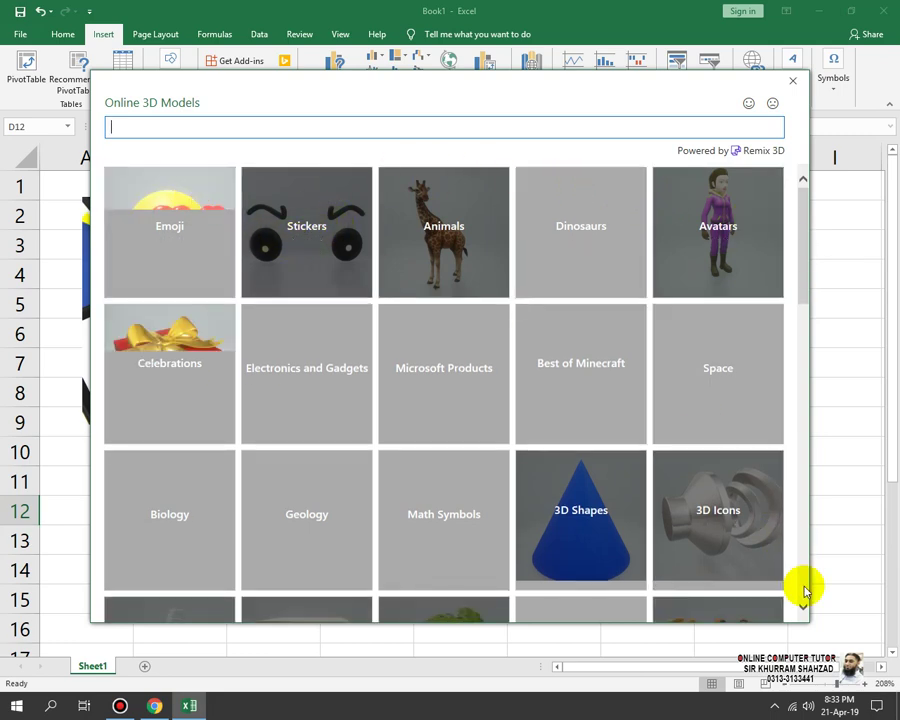
Step: Insert the orange folder model from the 3D Icons collection
{"action": "left_click", "coordinate": [730, 548]}
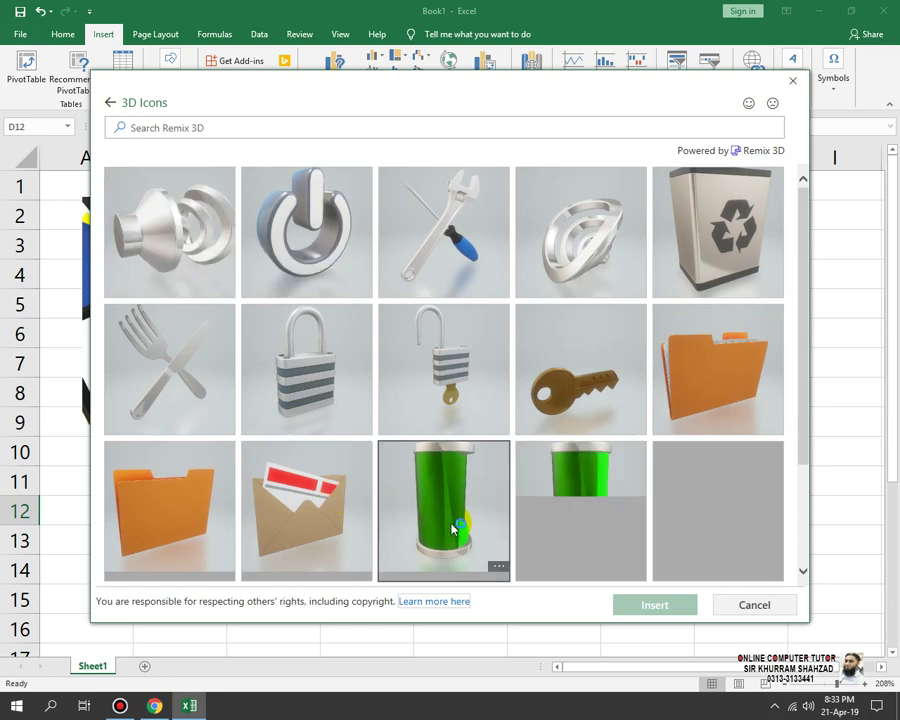
{"action": "left_click", "coordinate": [716, 407]}
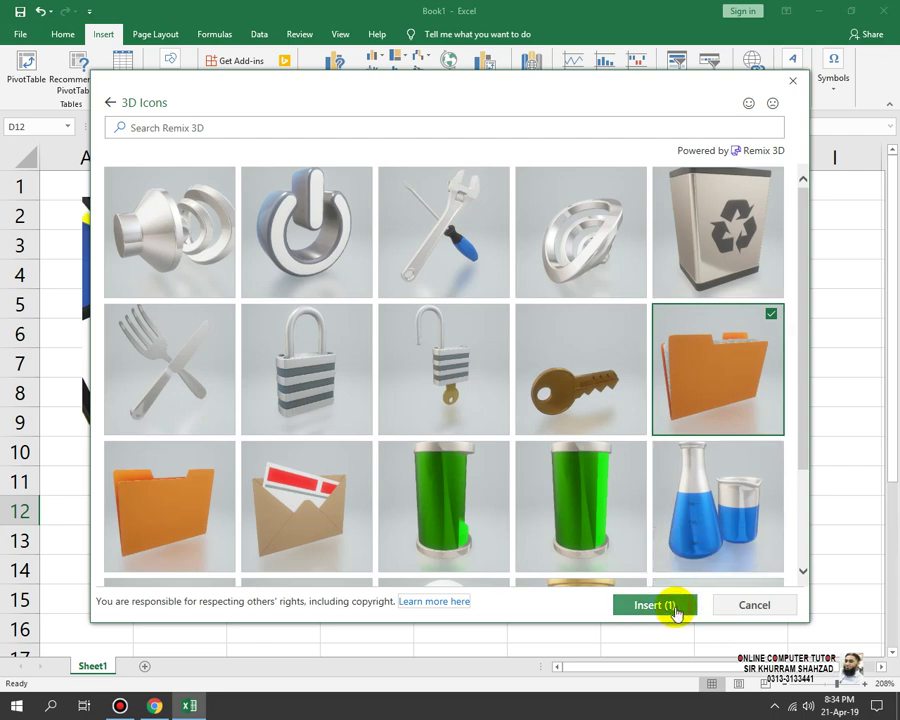
{"action": "left_click", "coordinate": [674, 606]}
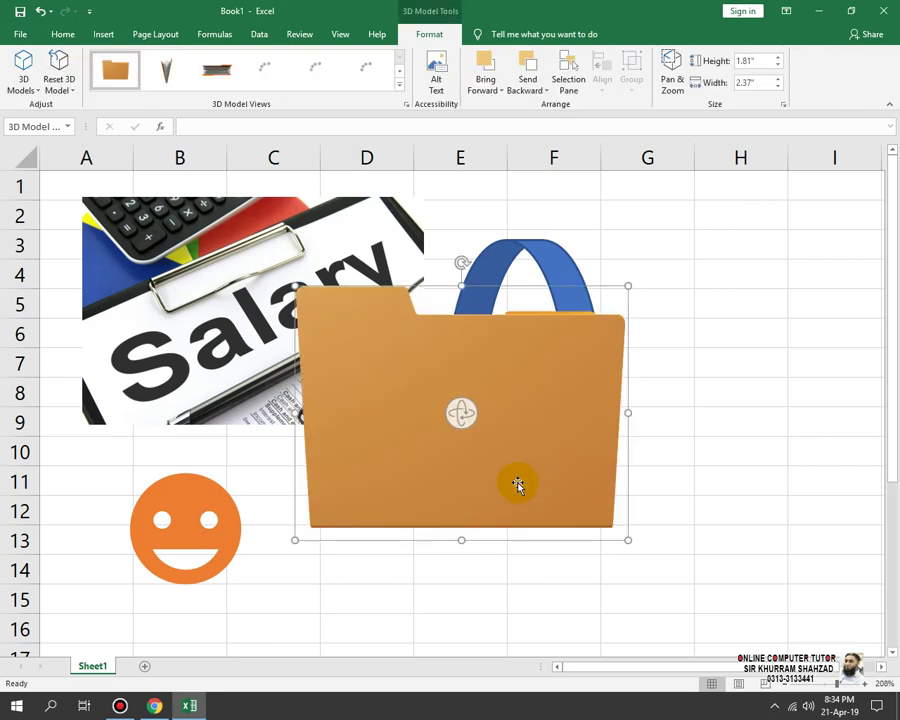
Step: Move the 3D folder below the blue arrow and shrink it to about 1.45" by 2.04"
{"action": "left_click_drag", "start_coordinate": [490, 390], "coordinate": [519, 467]}
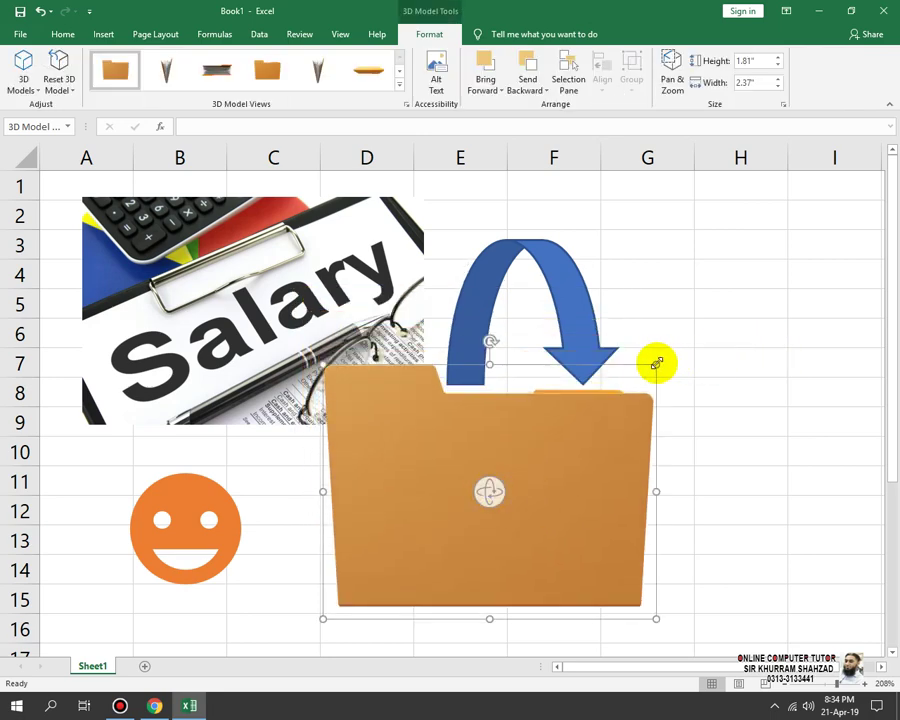
{"action": "left_click_drag", "start_coordinate": [656, 363], "coordinate": [432, 580]}
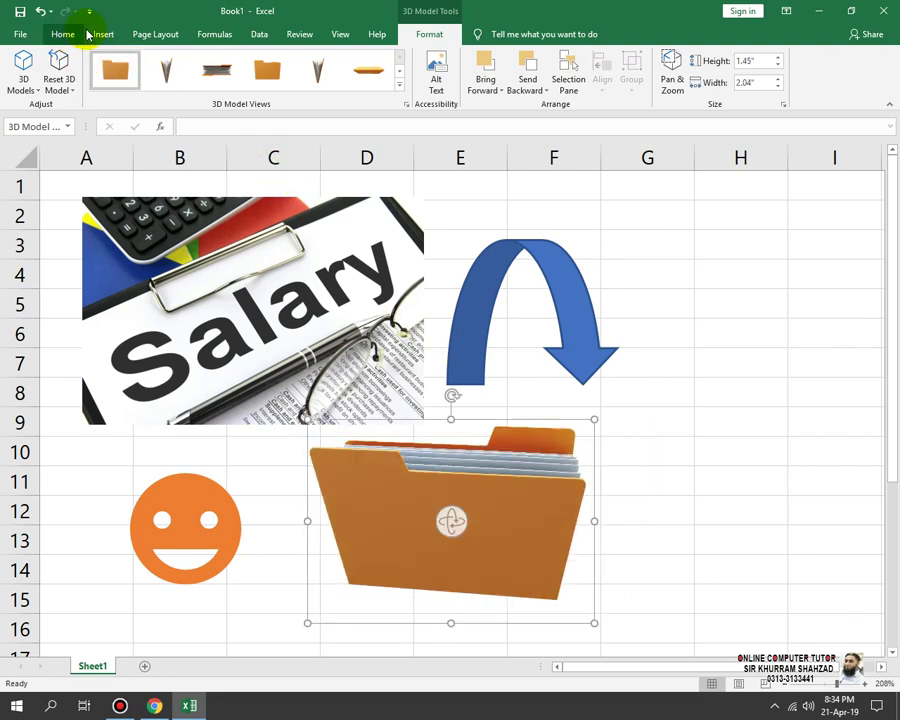
{"action": "left_click", "coordinate": [92, 34]}
{"action": "left_click", "coordinate": [170, 82]}
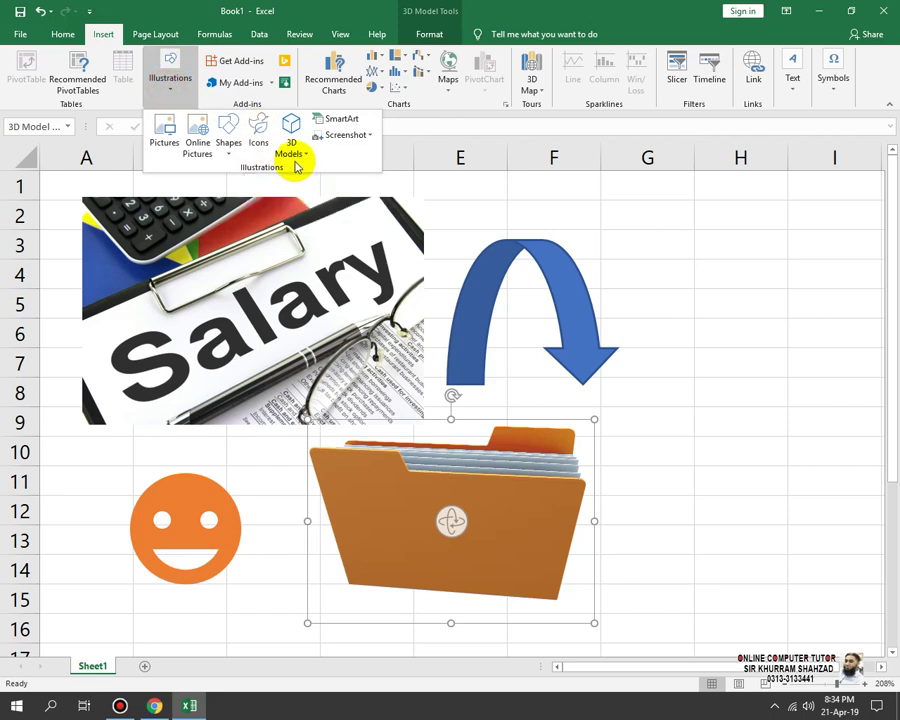
{"action": "left_click", "coordinate": [342, 118]}
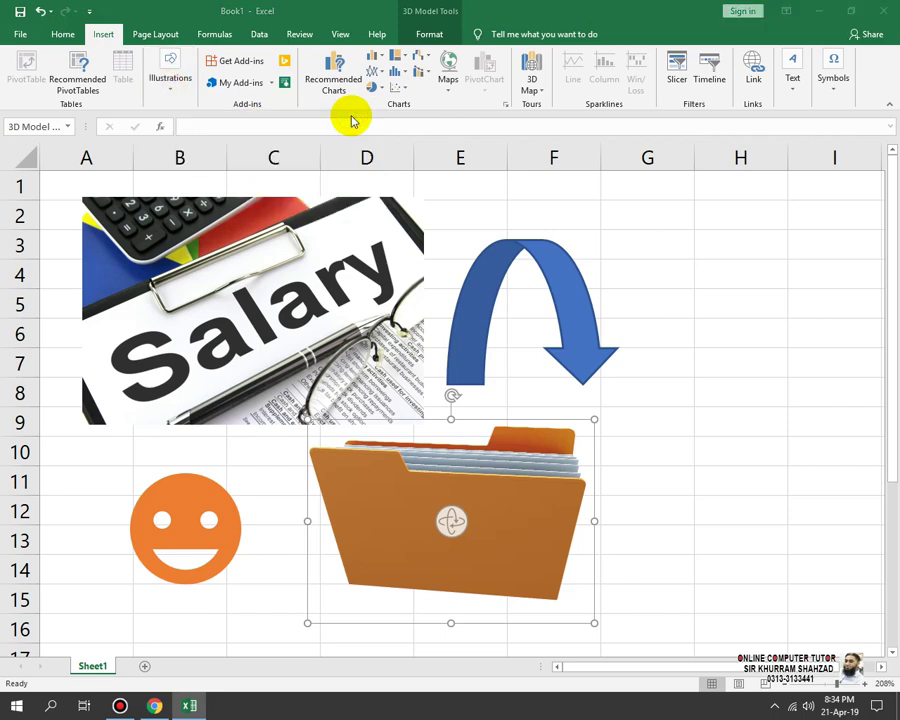
{"action": "left_click", "coordinate": [668, 466]}
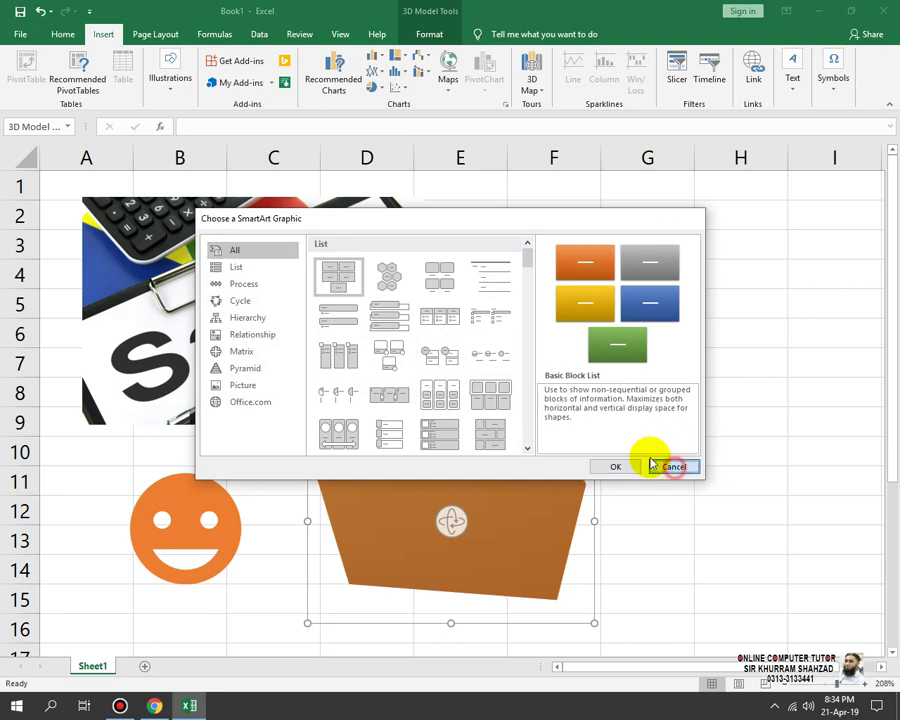
{"action": "left_click", "coordinate": [169, 86]}
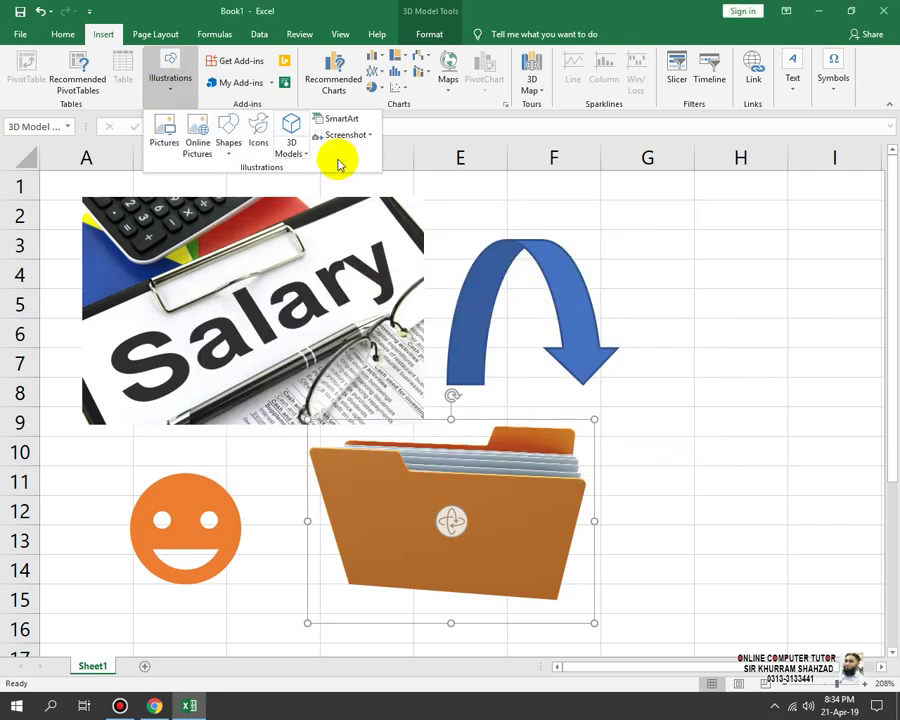
{"action": "left_click", "coordinate": [307, 160]}
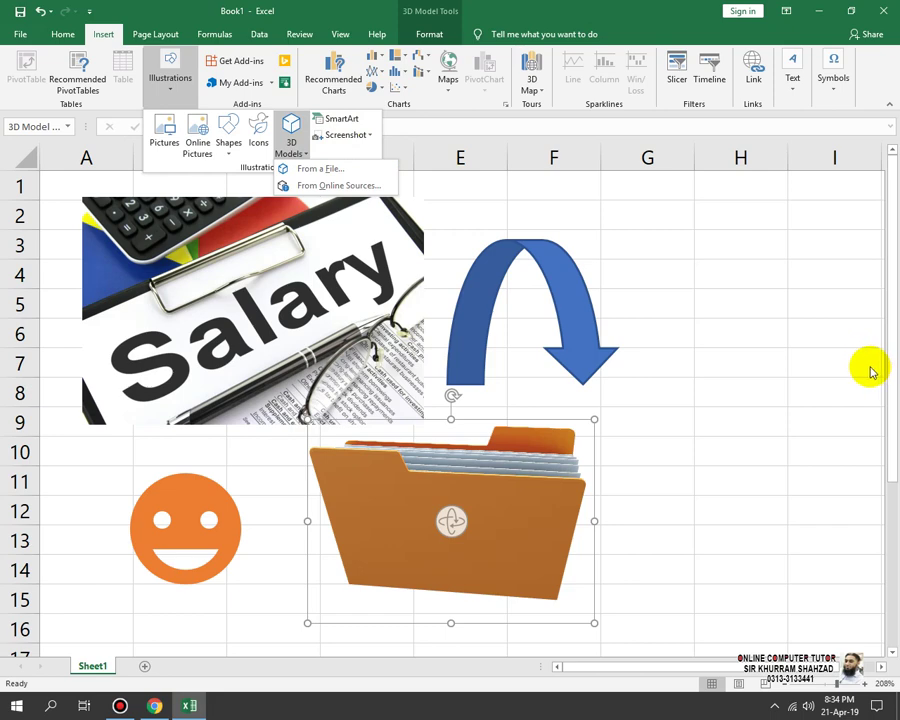
{"action": "left_click", "coordinate": [719, 370]}
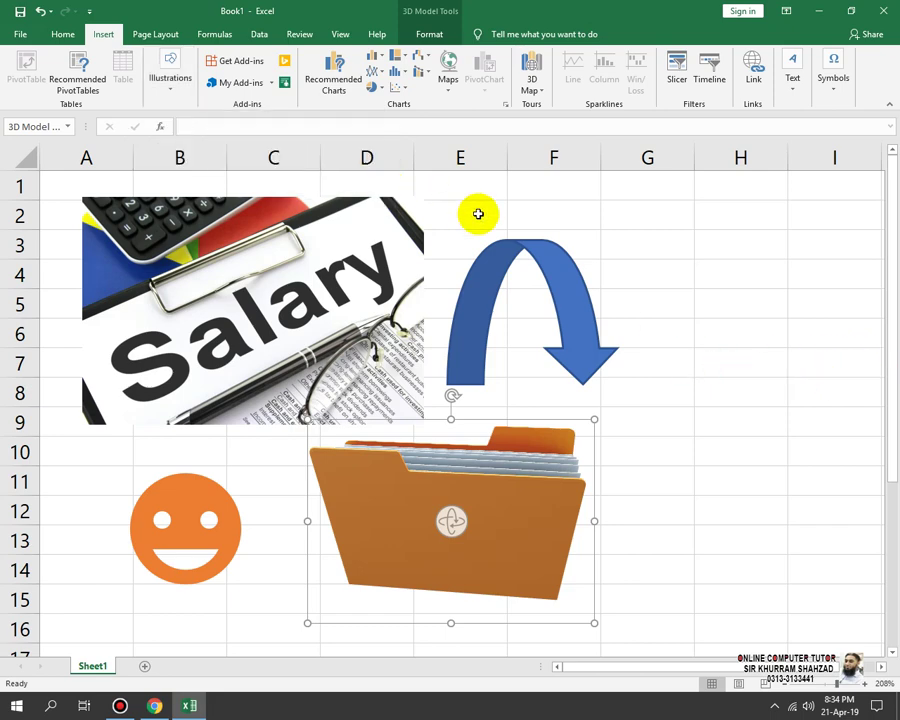
{"action": "key", "text": "ctrl+w"}
Step: Close Book1 without saving, then open the password-protected Adv.Excel workbook from the USB drive
{"action": "key", "text": "n"}
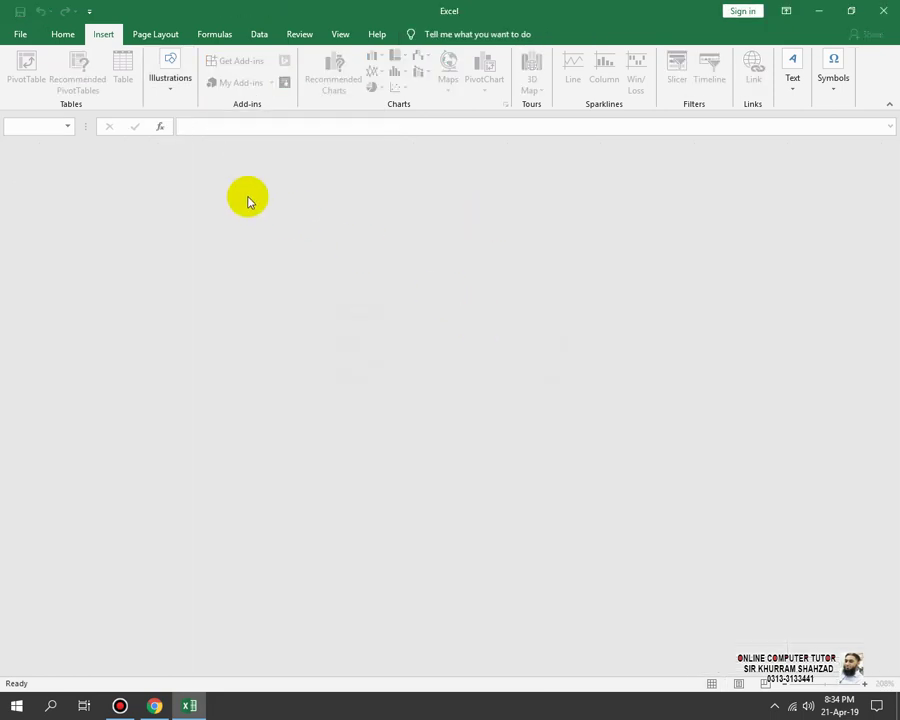
{"action": "left_click", "coordinate": [24, 37]}
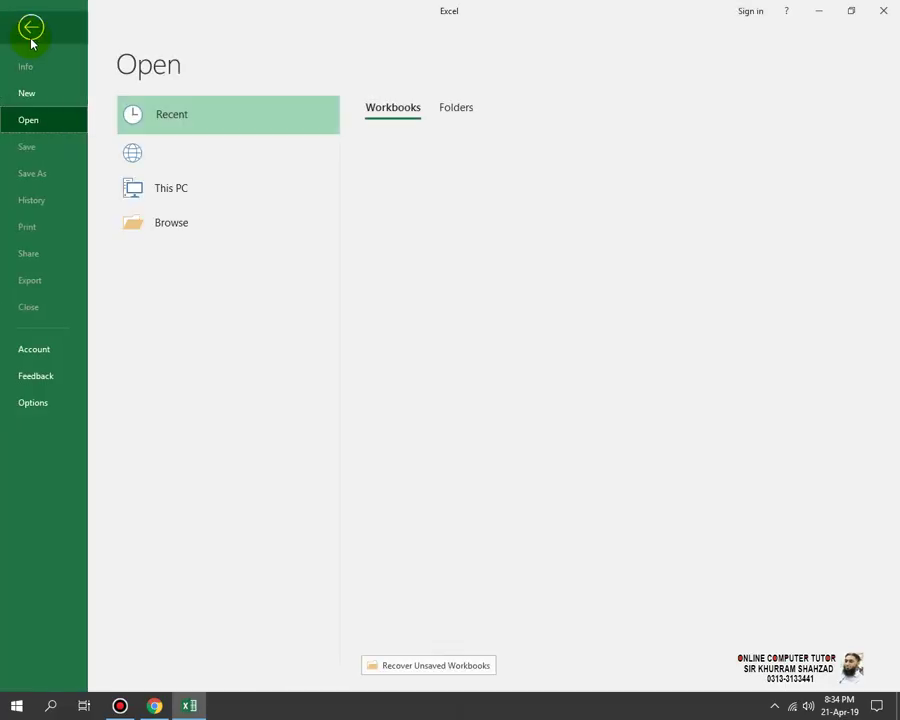
{"action": "left_click", "coordinate": [193, 189]}
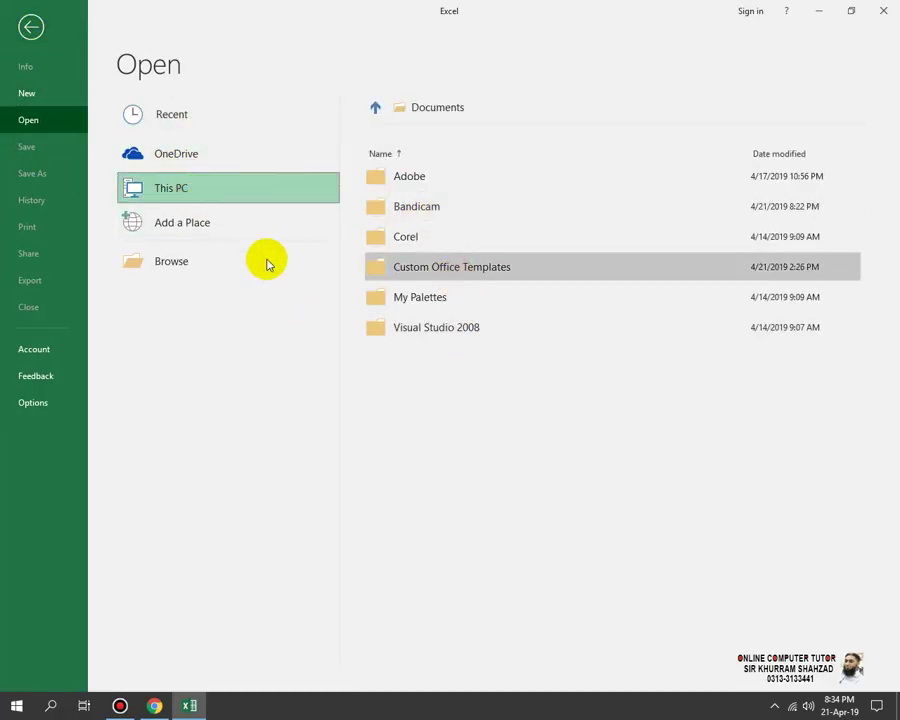
{"action": "left_click", "coordinate": [204, 277]}
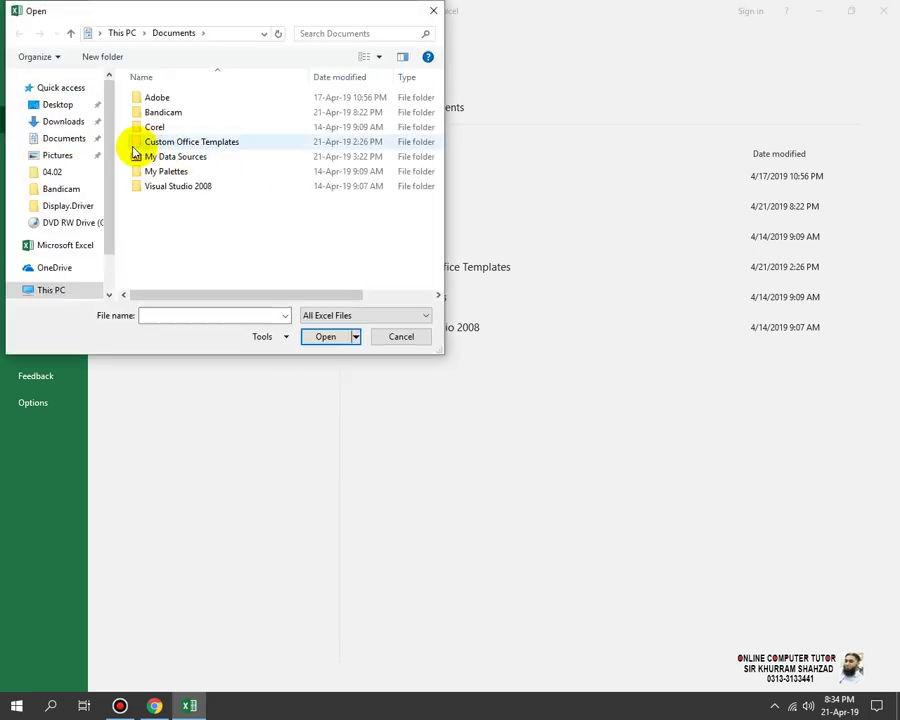
{"action": "scroll", "coordinate": [100, 210], "scroll_direction": "down", "scroll_amount": 2}
{"action": "left_click", "coordinate": [80, 253]}
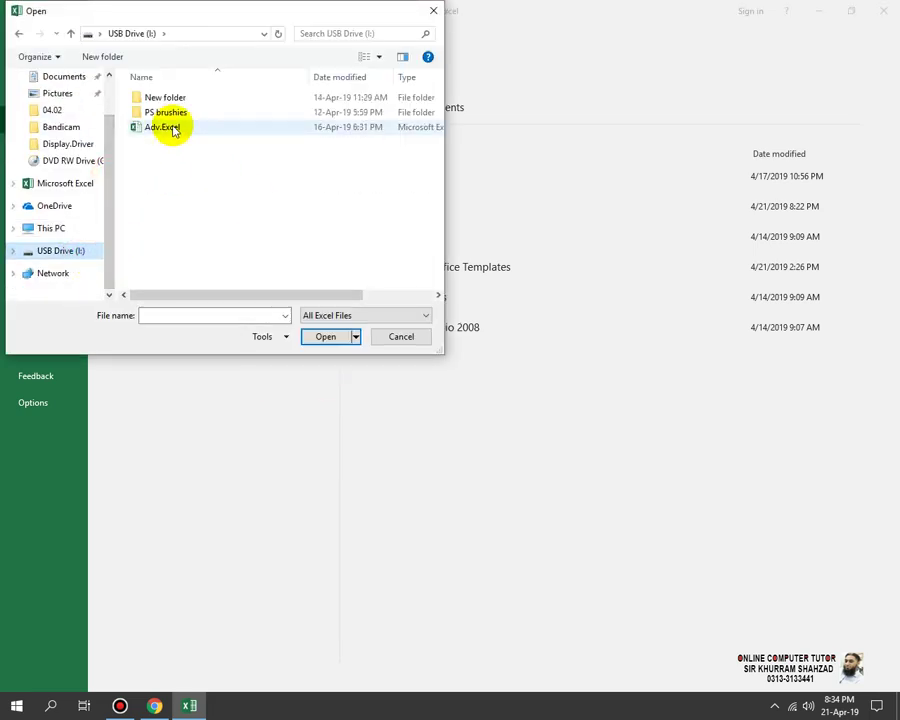
{"action": "double_click", "coordinate": [169, 126]}
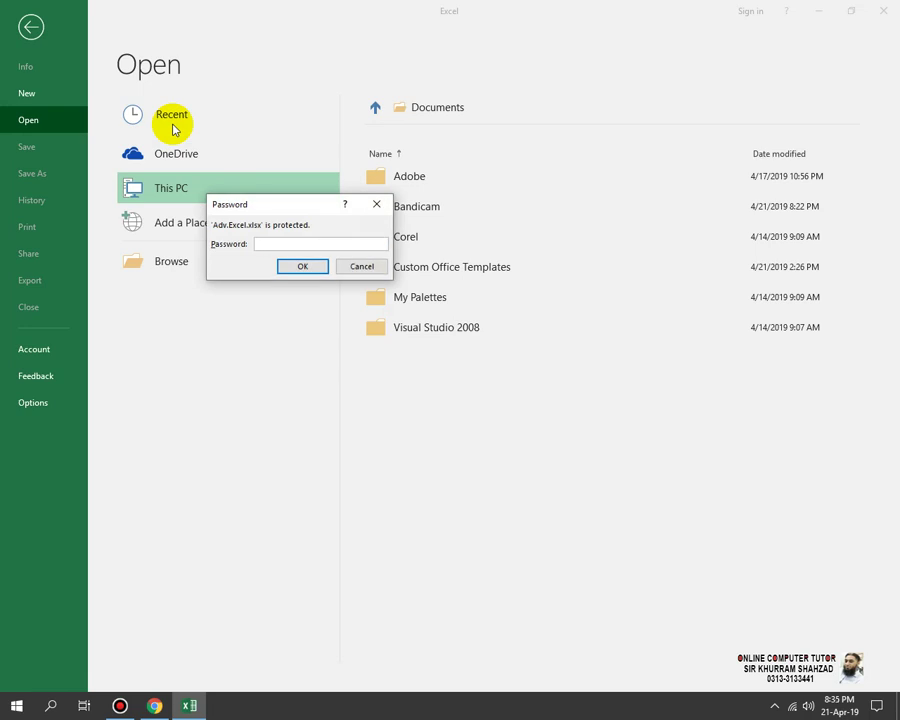
{"action": "left_click", "coordinate": [308, 270]}
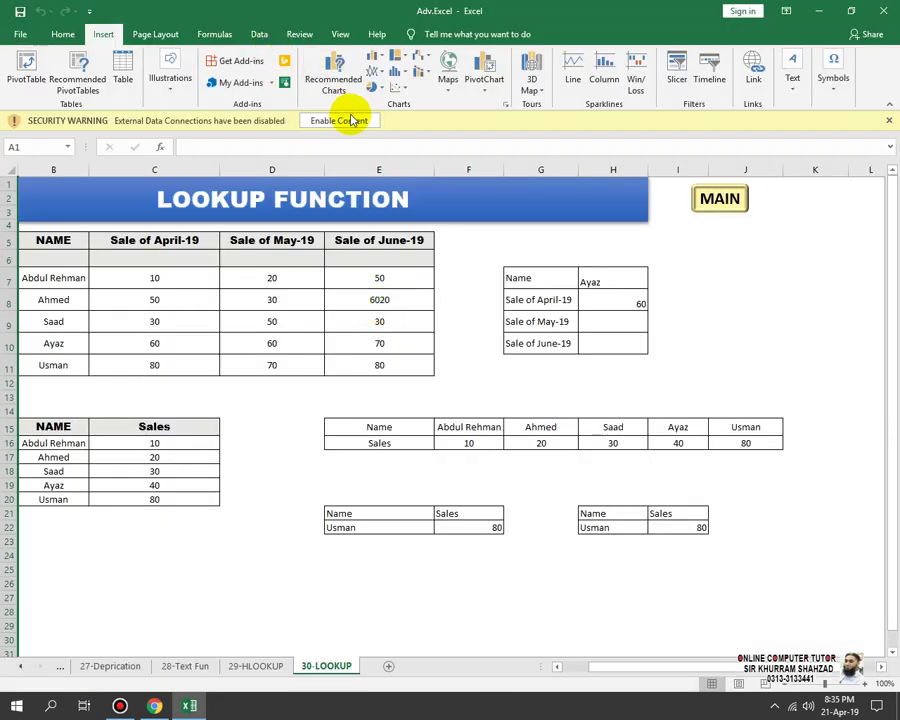
Step: Enable the workbook content and browse MAIN, 9- GRADE, 08-AGE and 07-VL-MS before settling on 07-MS
{"action": "left_click", "coordinate": [350, 120]}
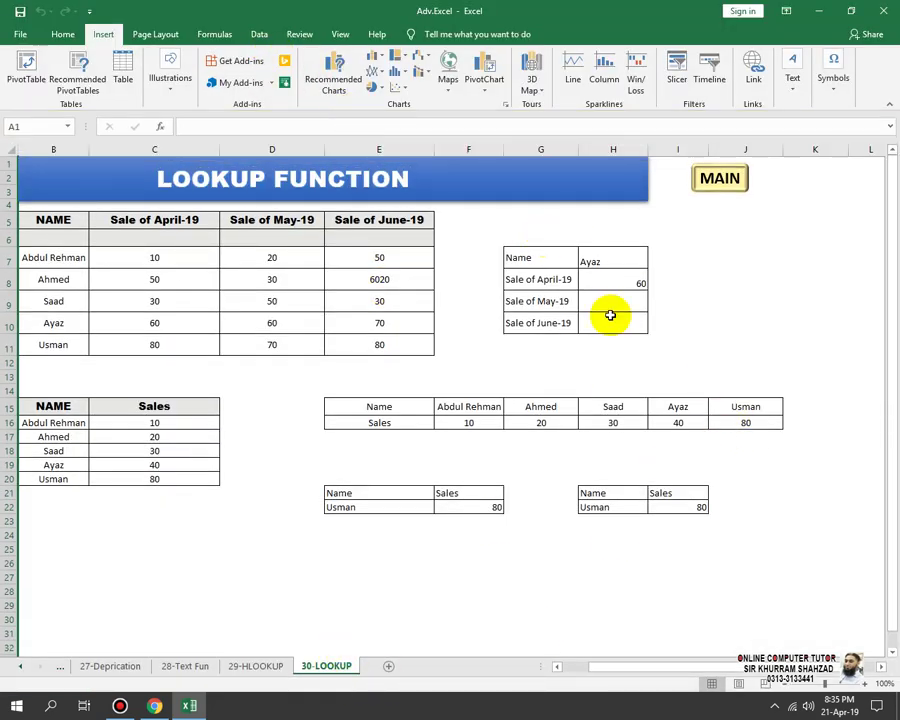
{"action": "left_click", "coordinate": [720, 179]}
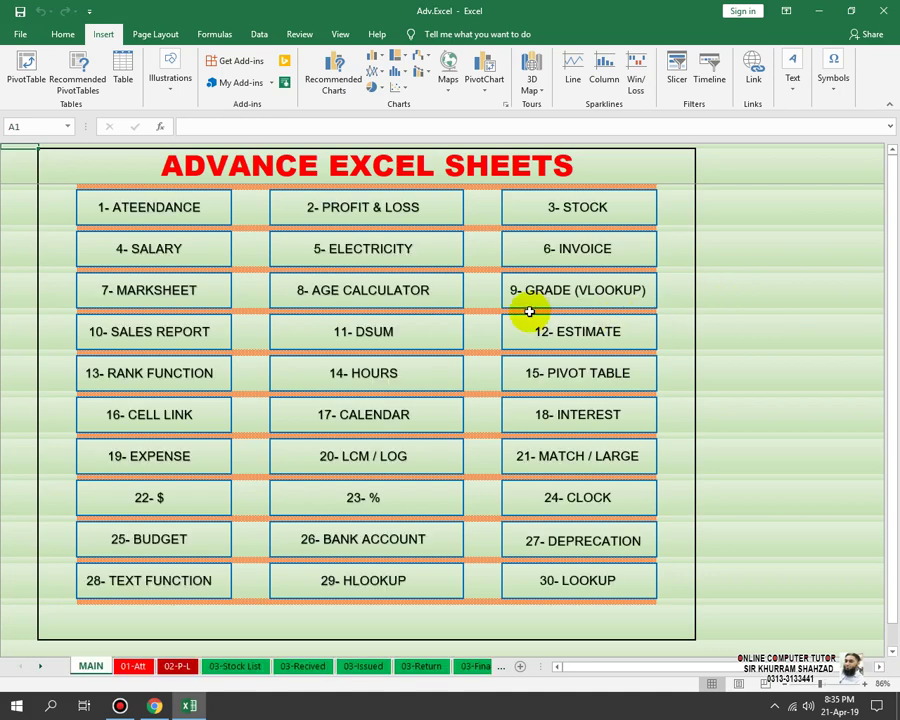
{"action": "left_click", "coordinate": [543, 292]}
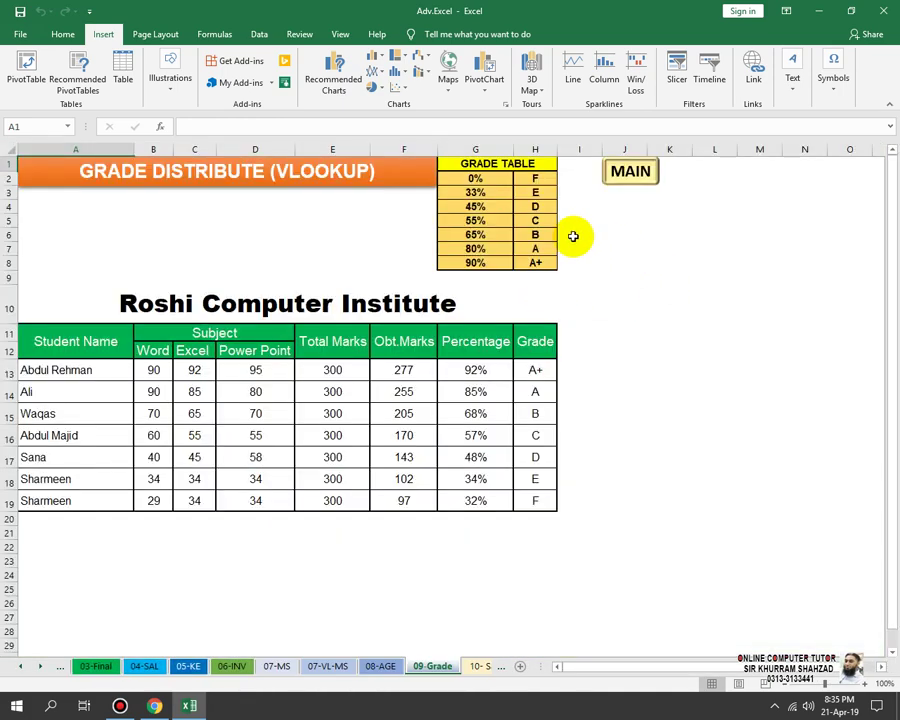
{"action": "scroll", "coordinate": [416, 376], "scroll_direction": "down", "scroll_amount": 6}
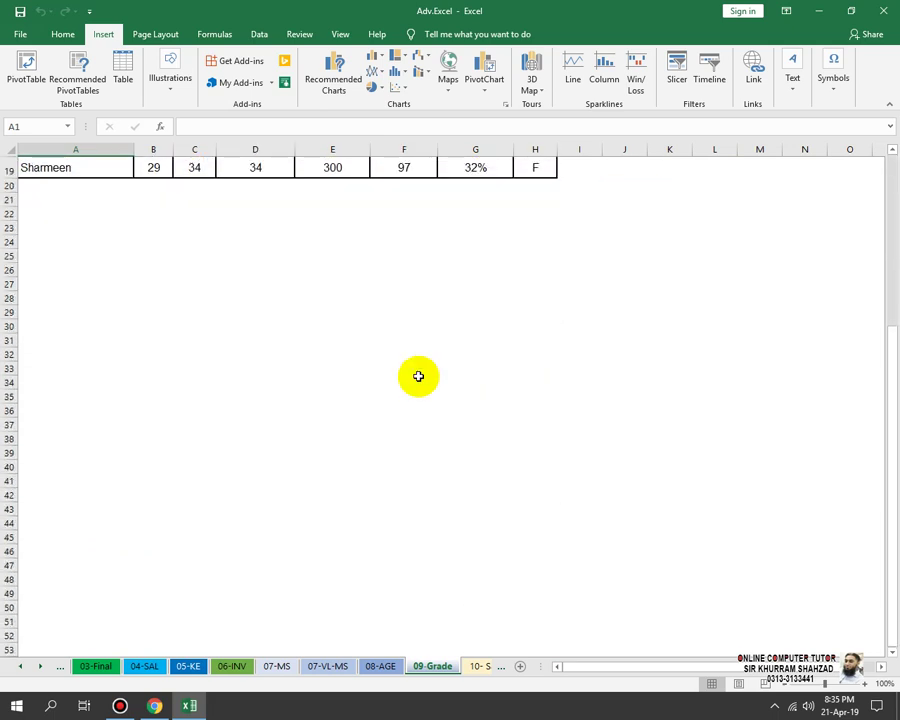
{"action": "left_click", "coordinate": [372, 668]}
{"action": "left_click", "coordinate": [327, 666]}
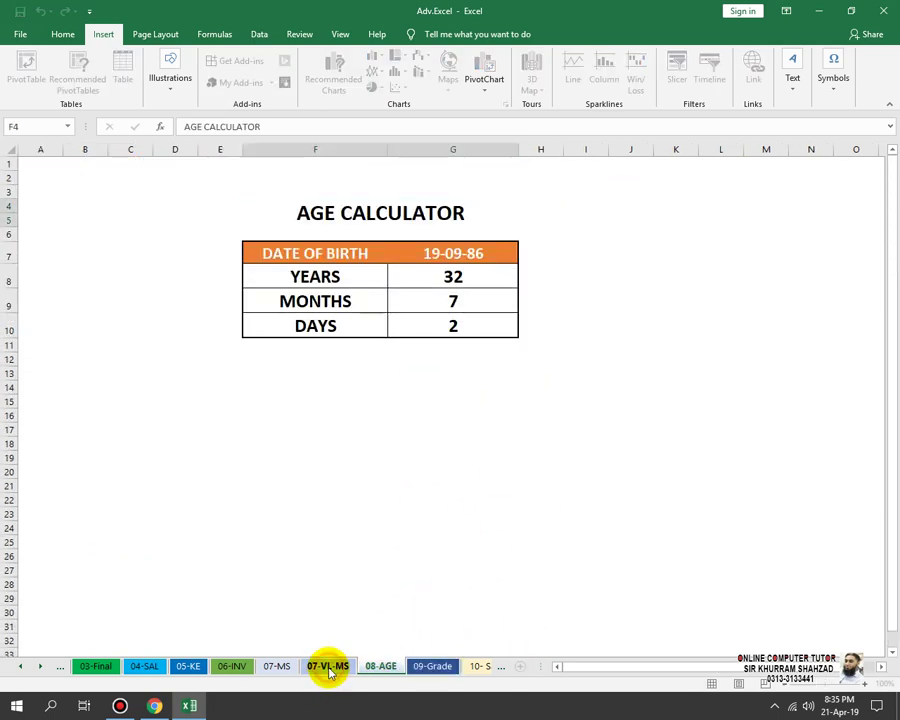
{"action": "left_click", "coordinate": [280, 669]}
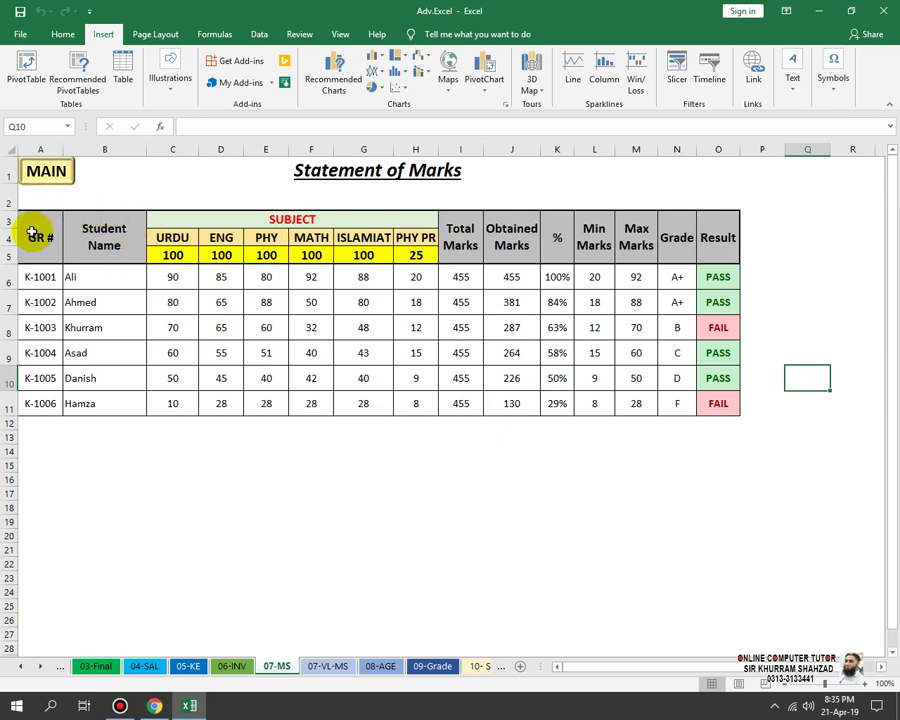
Step: Select the GR # and Student Name columns plus the URDU, ENG, PHY and MATH marks
{"action": "left_click_drag", "start_coordinate": [32, 233], "coordinate": [703, 406]}
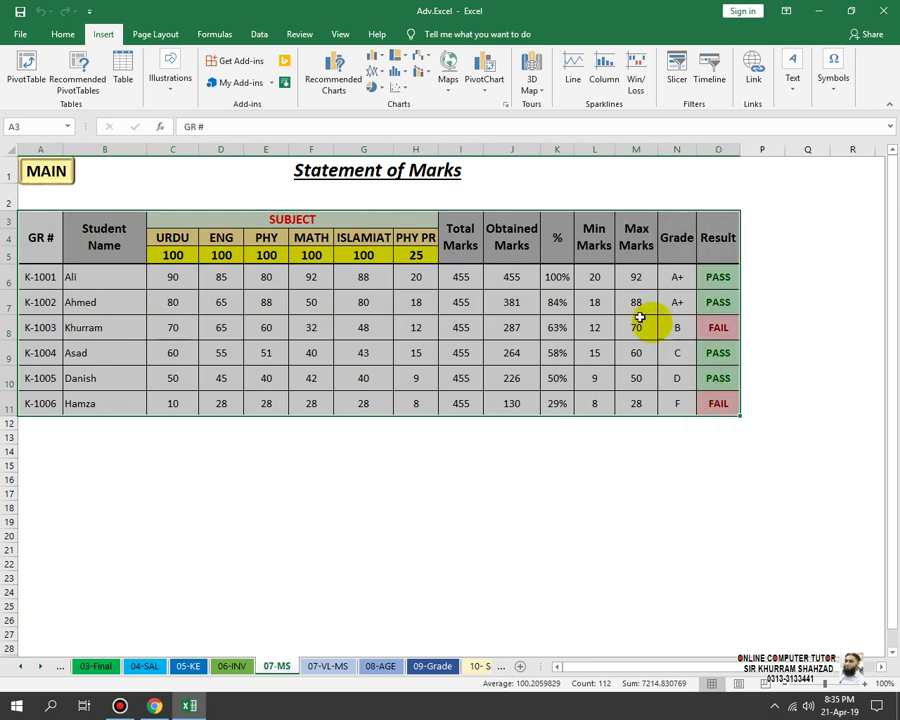
{"action": "left_click", "coordinate": [744, 496]}
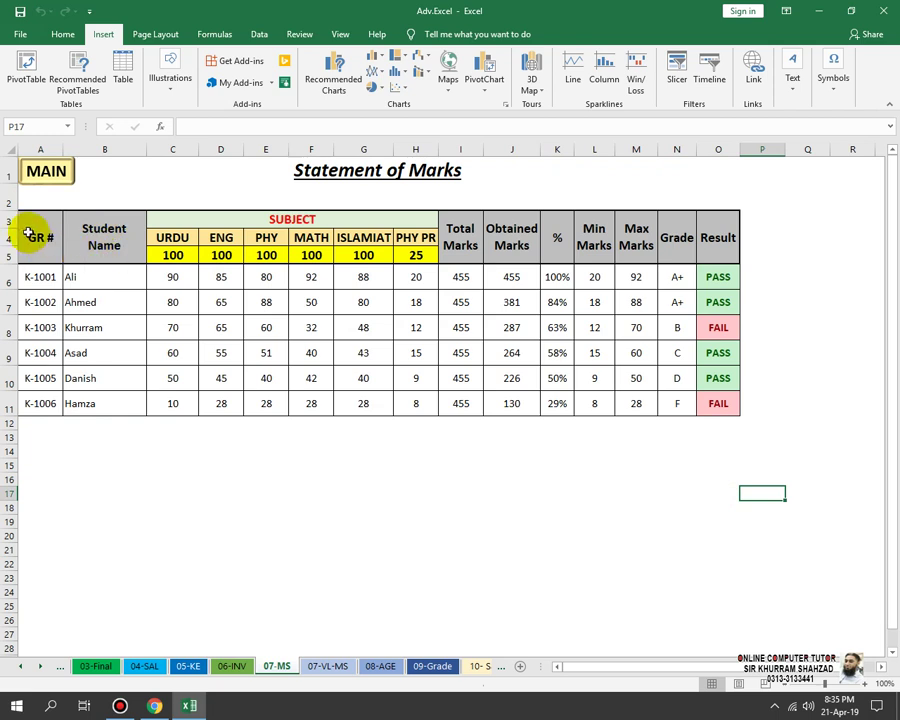
{"action": "left_click_drag", "start_coordinate": [28, 236], "coordinate": [38, 404]}
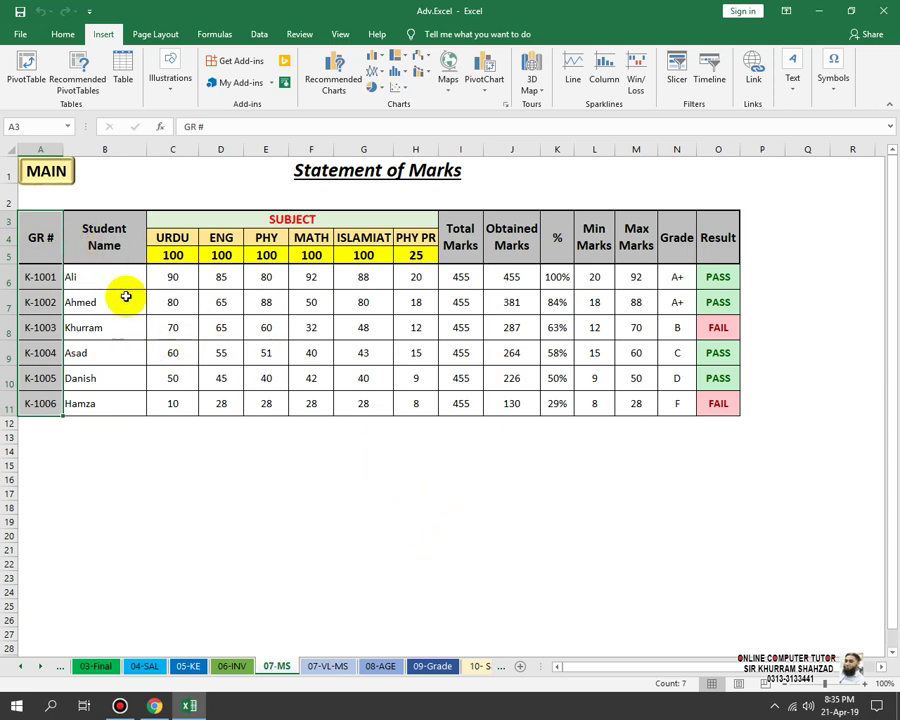
{"action": "left_click_drag", "start_coordinate": [96, 223], "coordinate": [108, 404]}
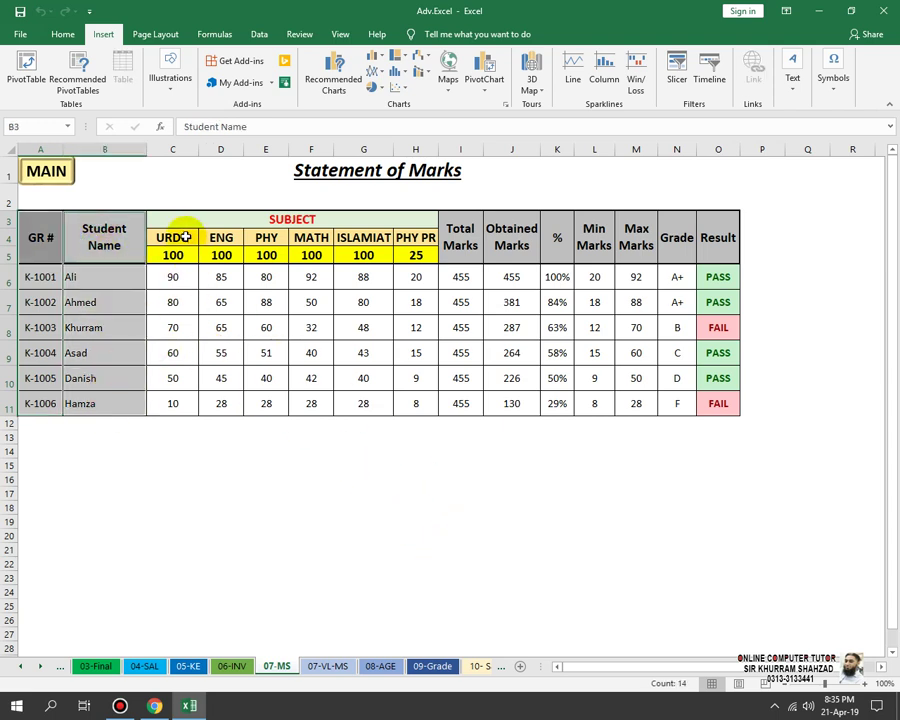
{"action": "left_click", "coordinate": [185, 239], "text": "ctrl"}
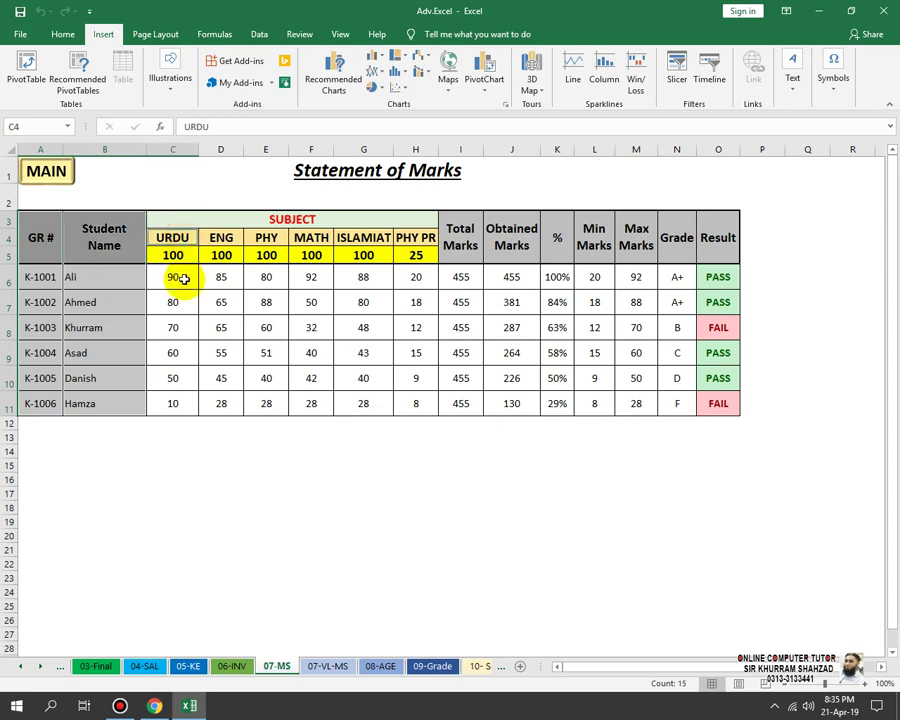
{"action": "left_click_drag", "start_coordinate": [177, 274], "coordinate": [184, 400]}
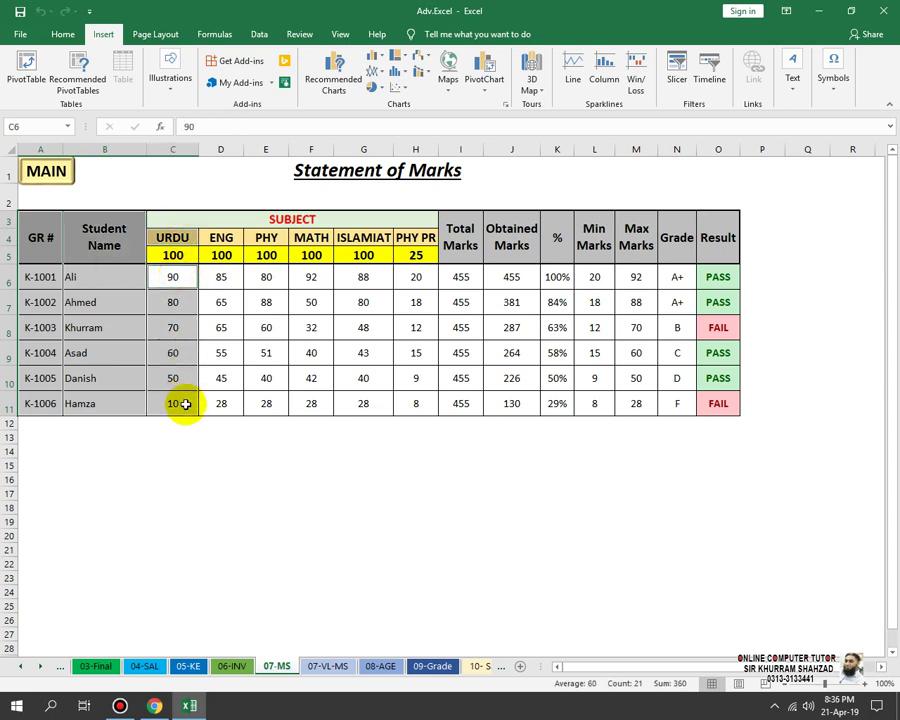
{"action": "left_click", "coordinate": [215, 237], "text": "ctrl"}
{"action": "left_click_drag", "start_coordinate": [225, 279], "coordinate": [224, 403]}
{"action": "left_click", "coordinate": [270, 237], "text": "ctrl"}
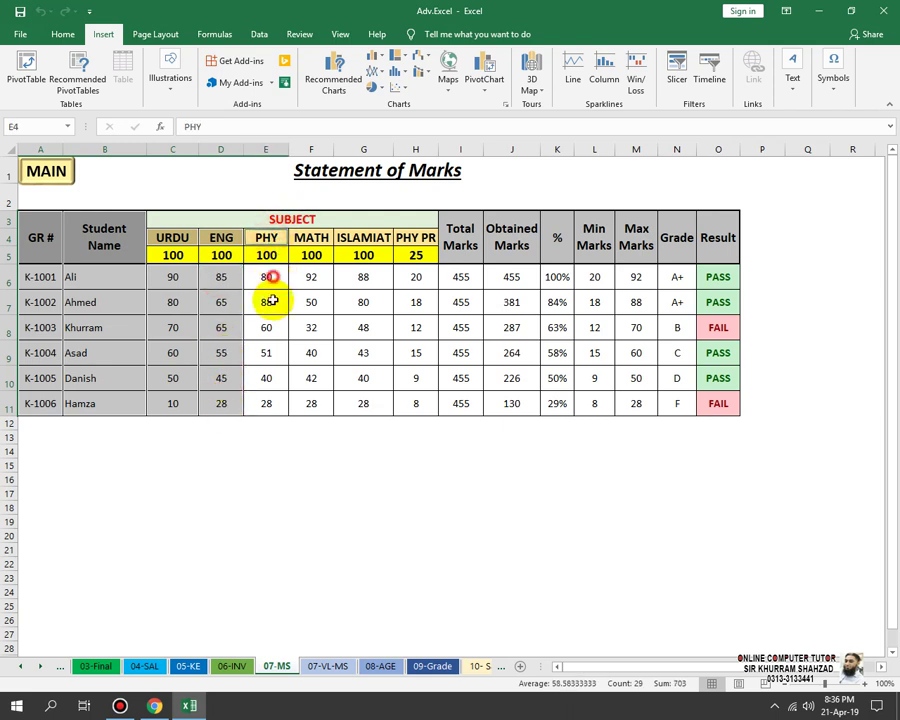
{"action": "left_click_drag", "start_coordinate": [272, 300], "coordinate": [261, 406]}
{"action": "left_click", "coordinate": [311, 237], "text": "ctrl"}
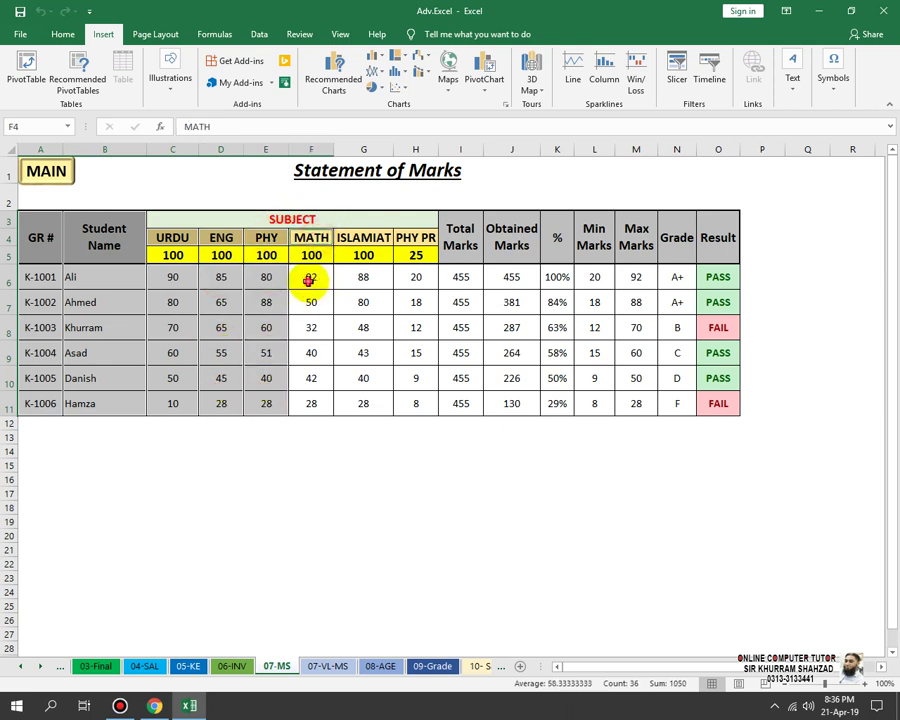
{"action": "left_click_drag", "start_coordinate": [309, 281], "coordinate": [305, 401]}
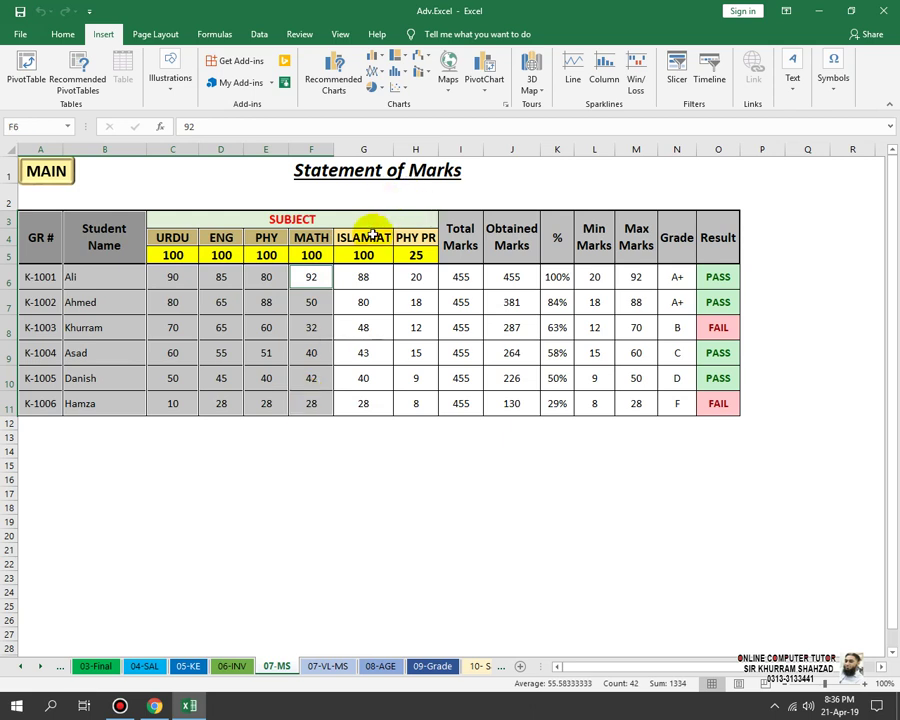
Step: Add the ISLAMIAT, PHY PR, Total Marks and Obtained Marks columns, leaving out the % column
{"action": "left_click", "coordinate": [368, 237], "text": "ctrl"}
{"action": "left_click_drag", "start_coordinate": [363, 278], "coordinate": [388, 403]}
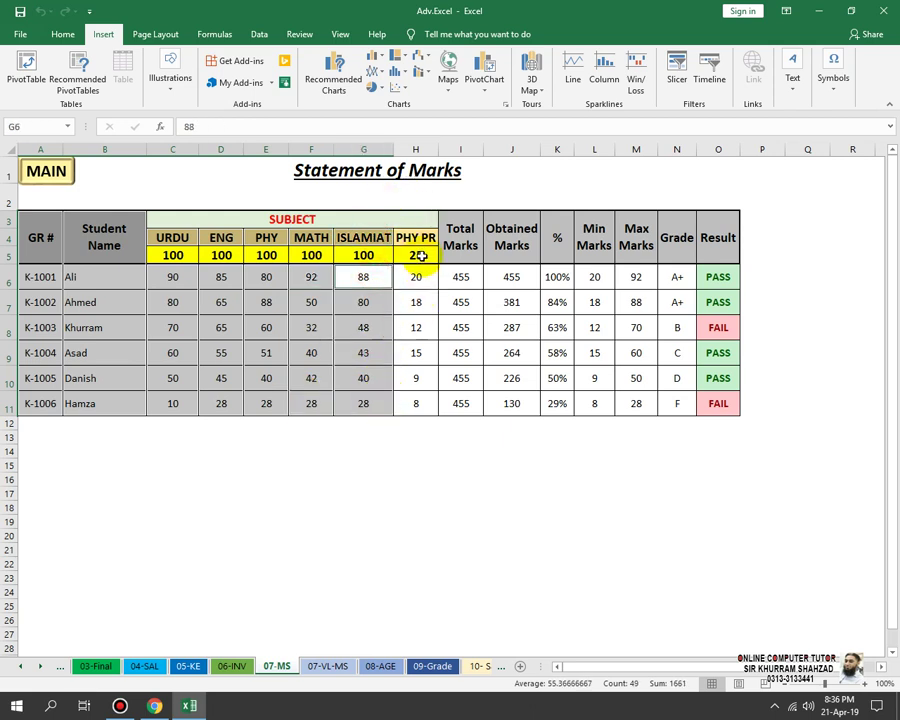
{"action": "left_click", "coordinate": [414, 238], "text": "ctrl"}
{"action": "left_click_drag", "start_coordinate": [426, 272], "coordinate": [424, 423]}
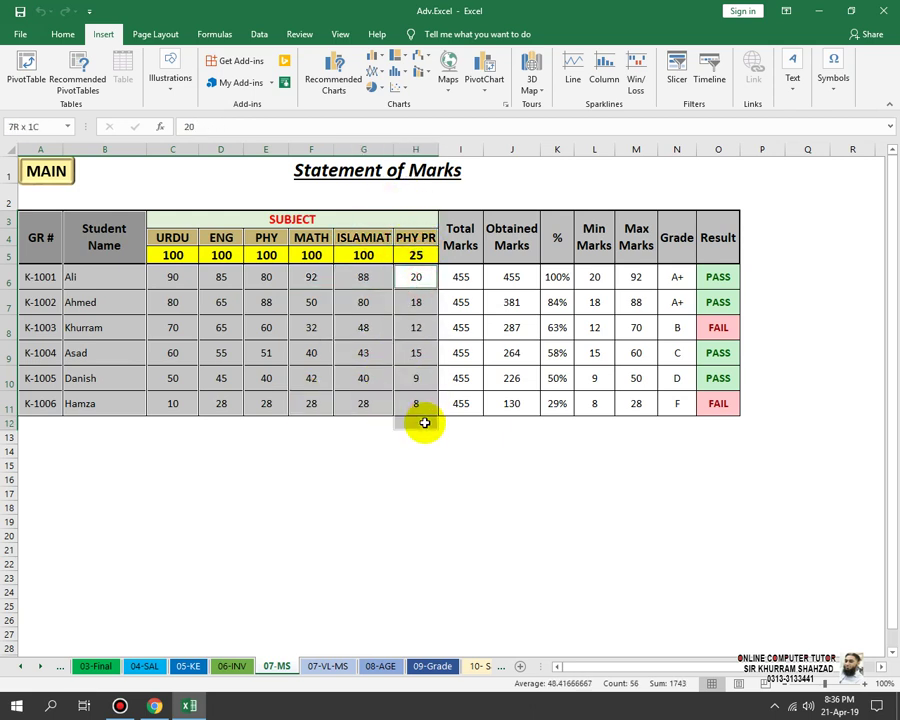
{"action": "left_click_drag", "start_coordinate": [458, 258], "coordinate": [466, 421]}
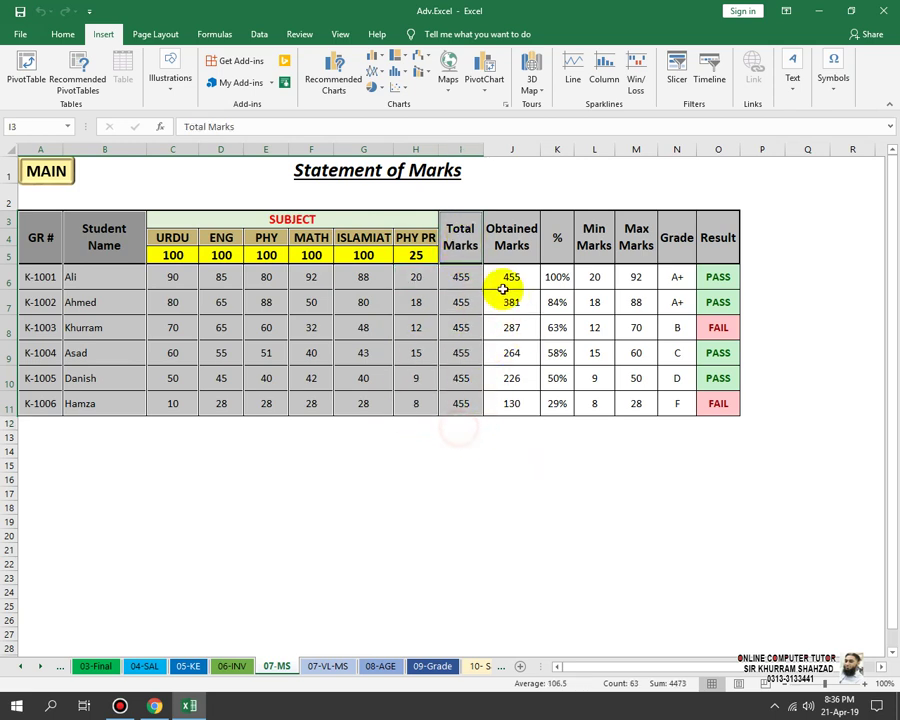
{"action": "left_click_drag", "start_coordinate": [511, 231], "coordinate": [512, 405]}
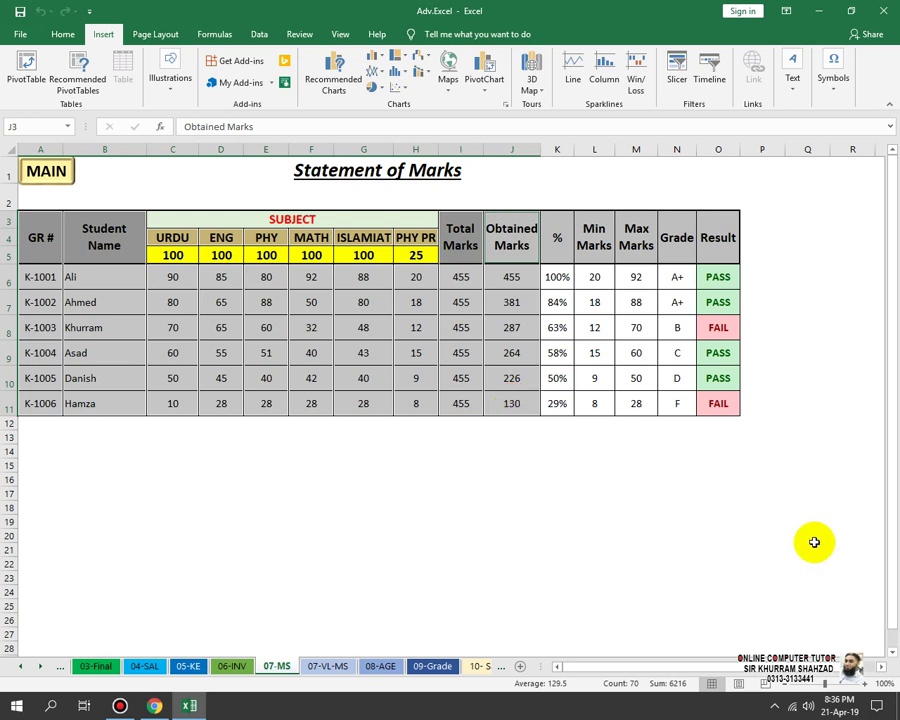
{"action": "left_click_drag", "start_coordinate": [558, 235], "coordinate": [560, 405]}
{"action": "left_click_drag", "start_coordinate": [541, 270], "coordinate": [555, 238]}
{"action": "left_click", "coordinate": [554, 238], "text": "ctrl"}
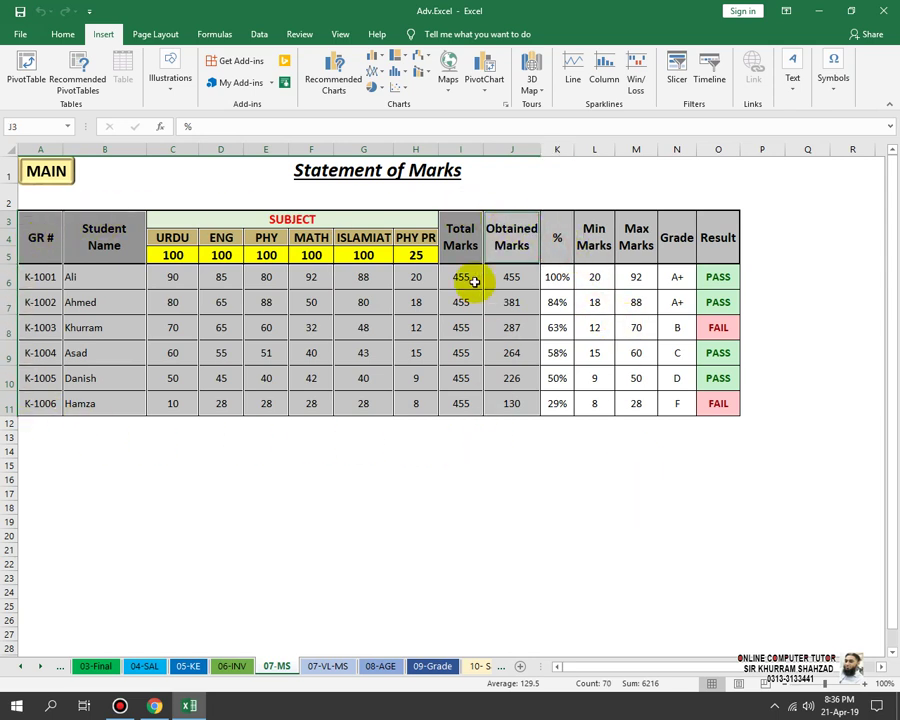
Step: Open the Recommended Charts options for the selected marks data
{"action": "left_click", "coordinate": [381, 57]}
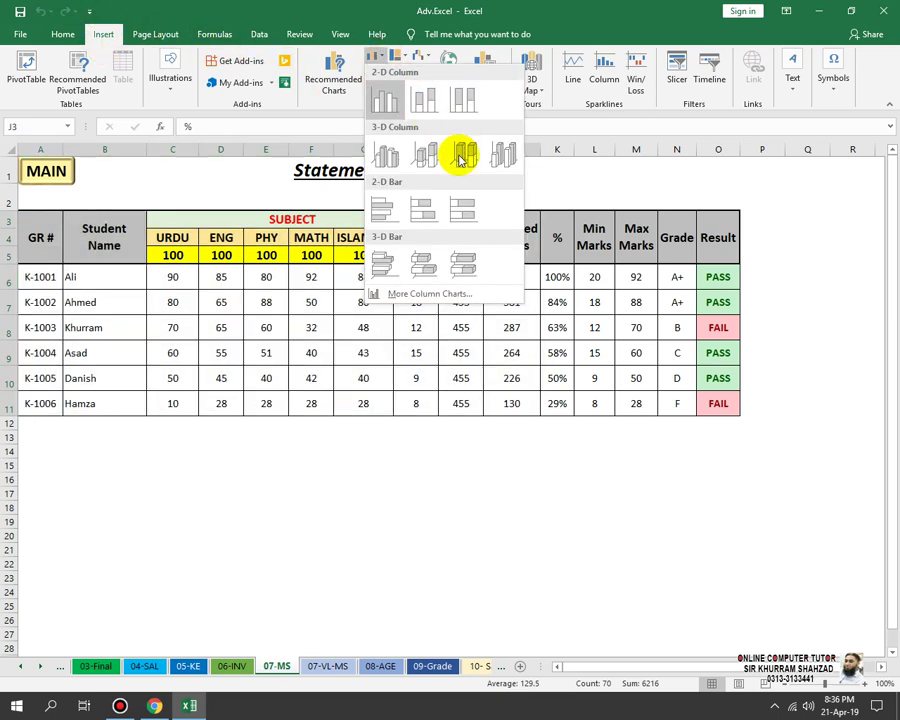
{"action": "left_click", "coordinate": [535, 30]}
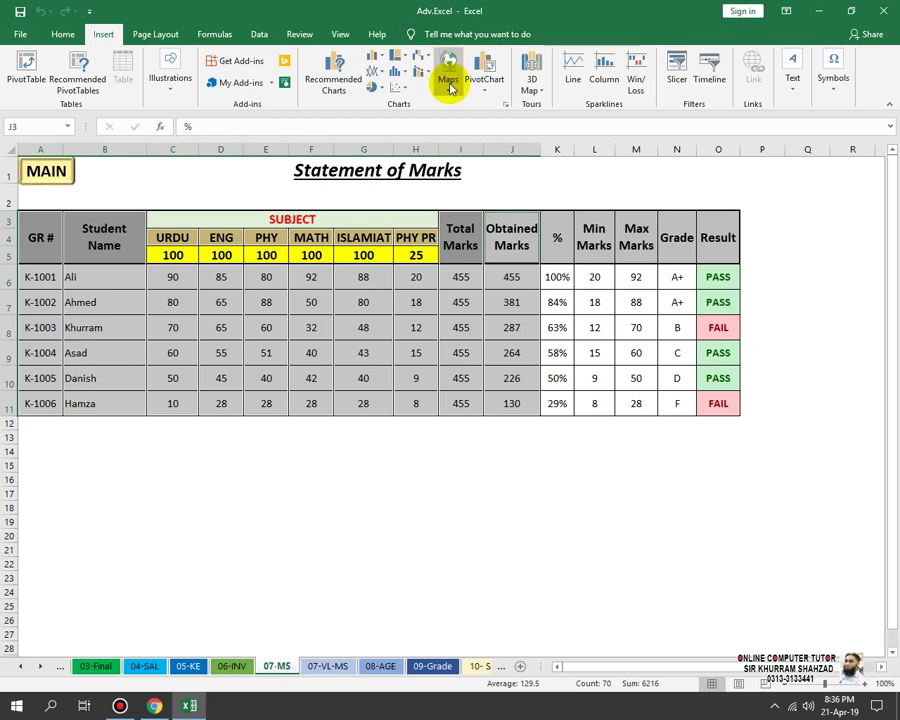
{"action": "left_click", "coordinate": [337, 80]}
Step: Preview the chart types under All Charts, from line and bar through waterfall and combo
{"action": "left_click", "coordinate": [337, 172]}
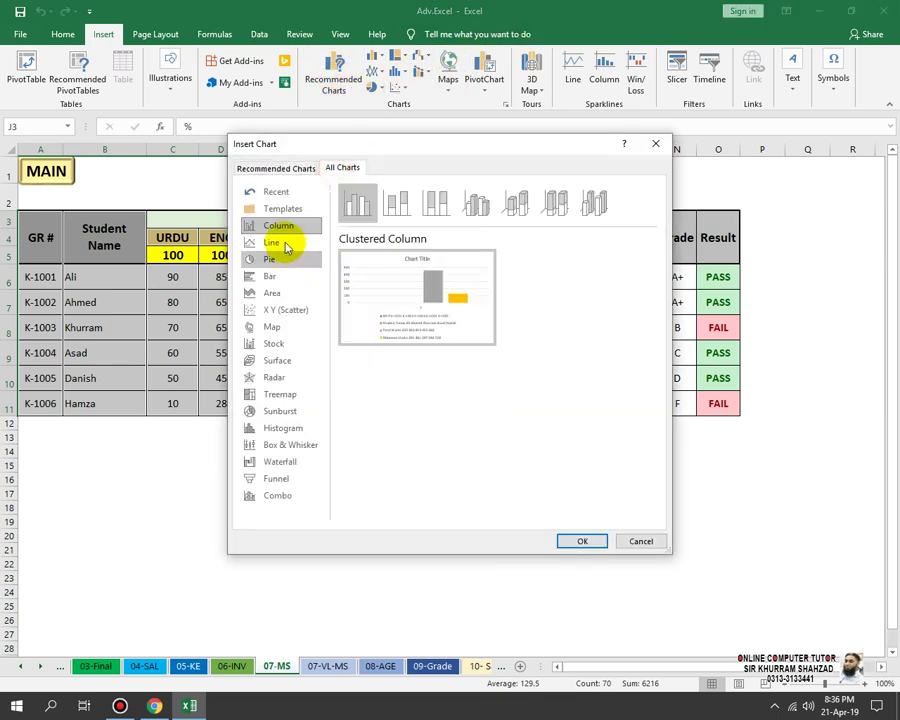
{"action": "left_click", "coordinate": [282, 242]}
{"action": "left_click", "coordinate": [272, 276]}
{"action": "left_click", "coordinate": [277, 292]}
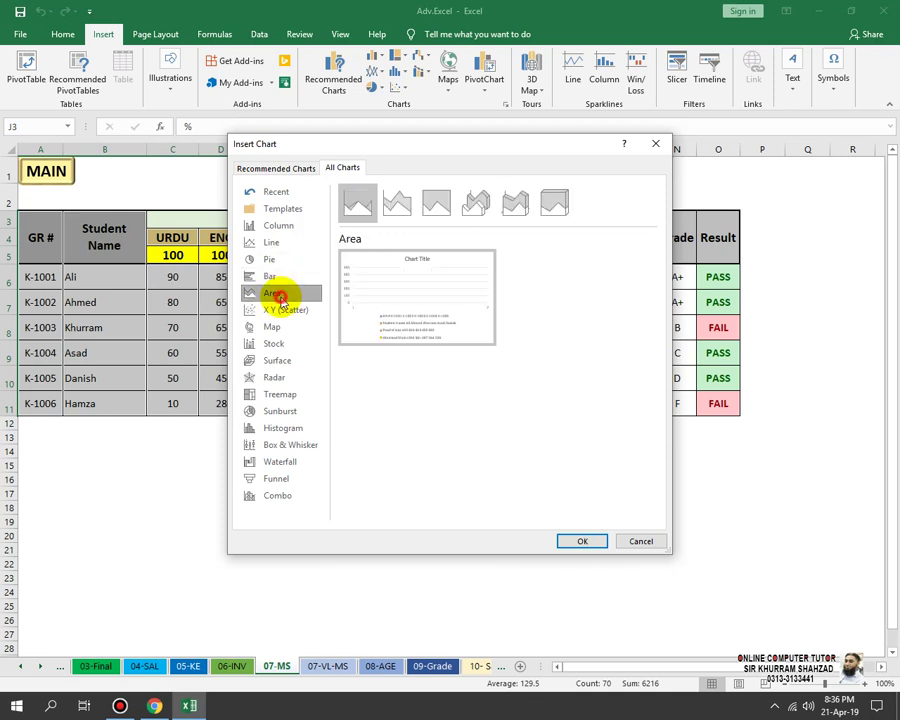
{"action": "left_click", "coordinate": [284, 310]}
{"action": "left_click", "coordinate": [285, 343]}
{"action": "left_click", "coordinate": [280, 358]}
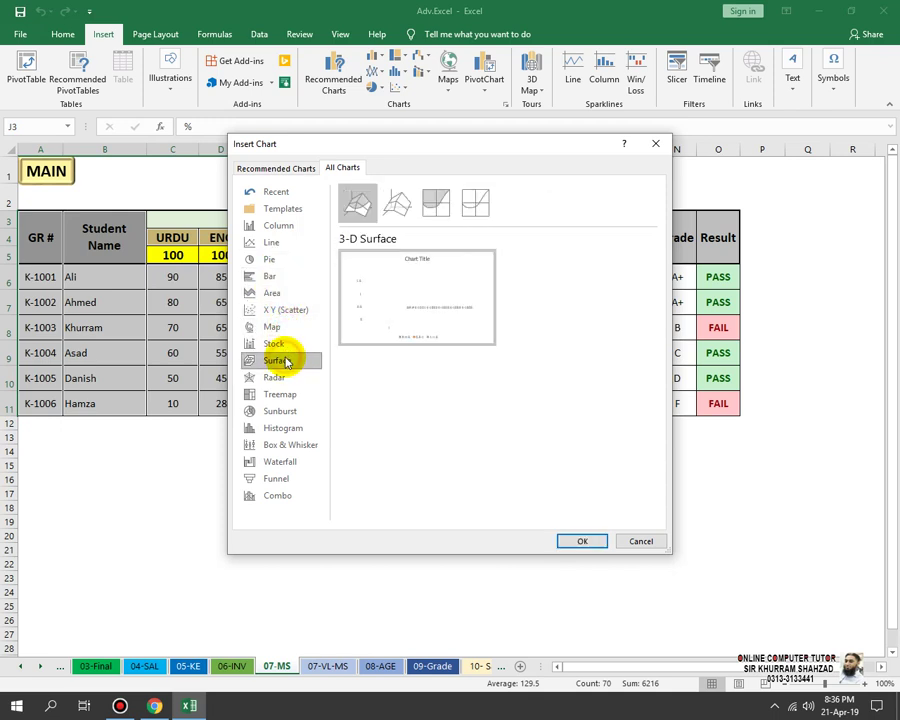
{"action": "left_click", "coordinate": [282, 394]}
{"action": "left_click", "coordinate": [280, 426]}
{"action": "left_click", "coordinate": [282, 394]}
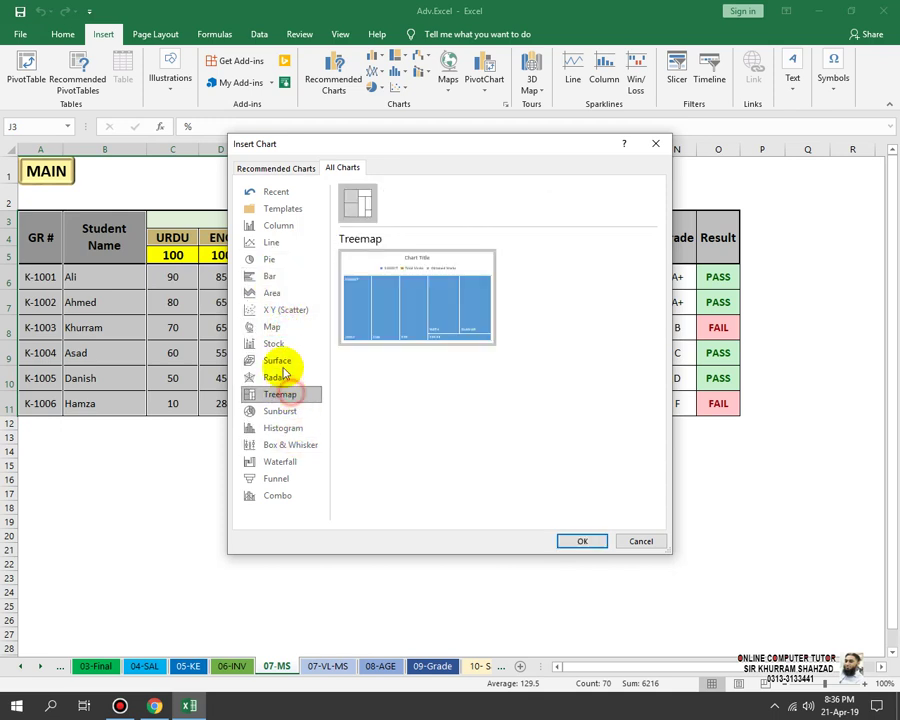
{"action": "left_click", "coordinate": [283, 427]}
{"action": "left_click", "coordinate": [280, 461]}
{"action": "left_click", "coordinate": [278, 495]}
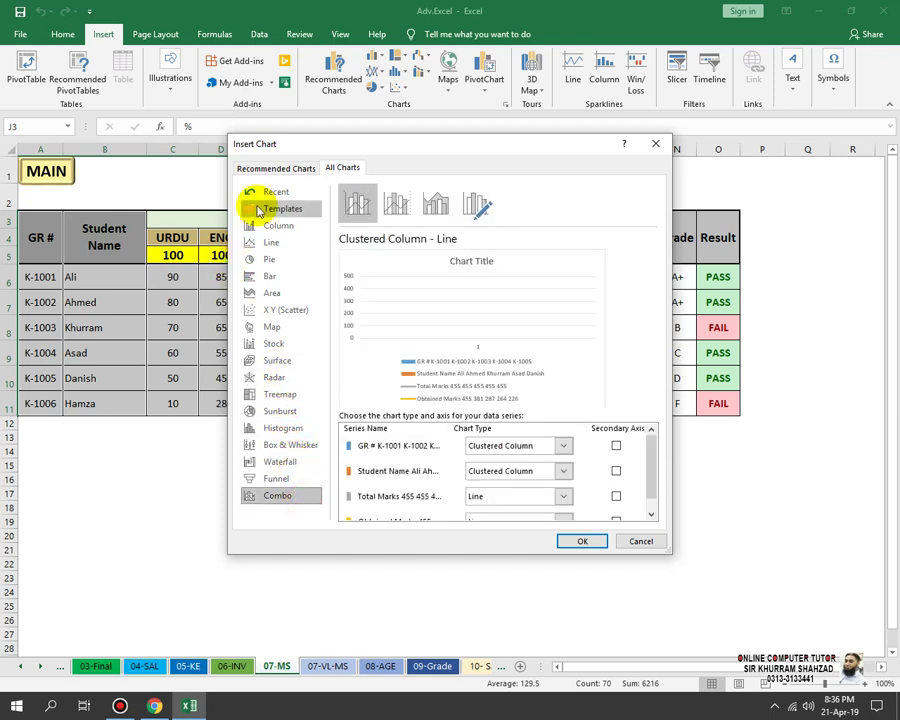
{"action": "left_click", "coordinate": [279, 228]}
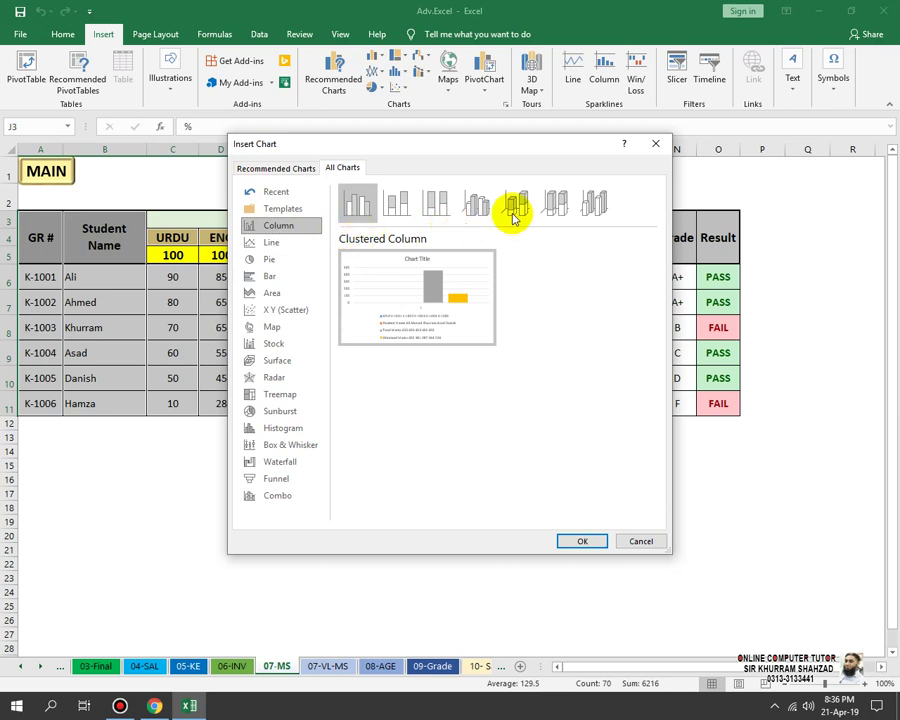
{"action": "left_click", "coordinate": [262, 243]}
{"action": "left_click", "coordinate": [265, 225]}
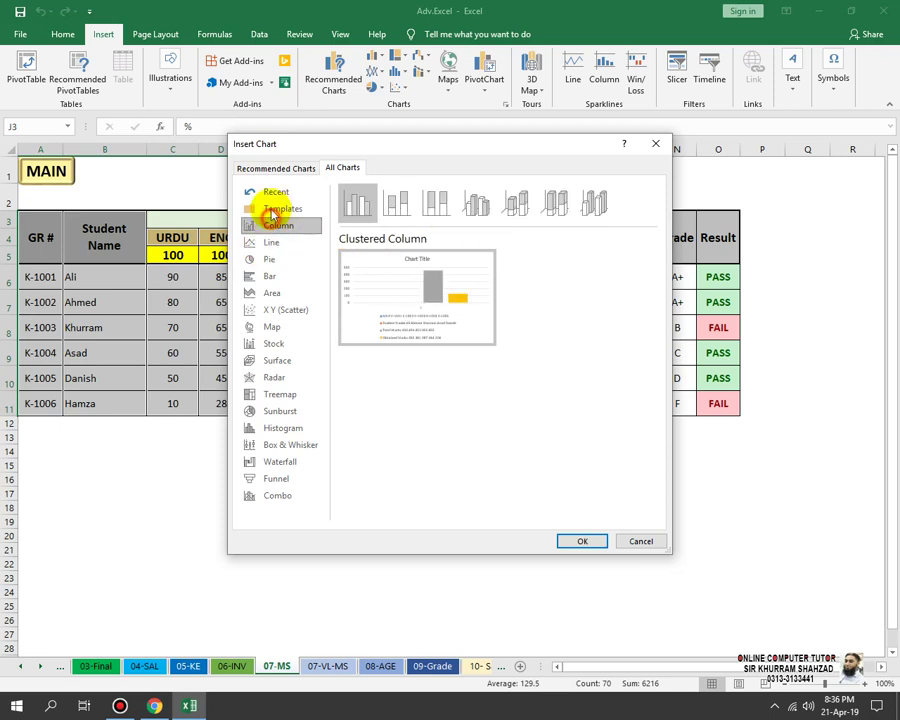
{"action": "left_click", "coordinate": [280, 193]}
{"action": "left_click", "coordinate": [279, 225]}
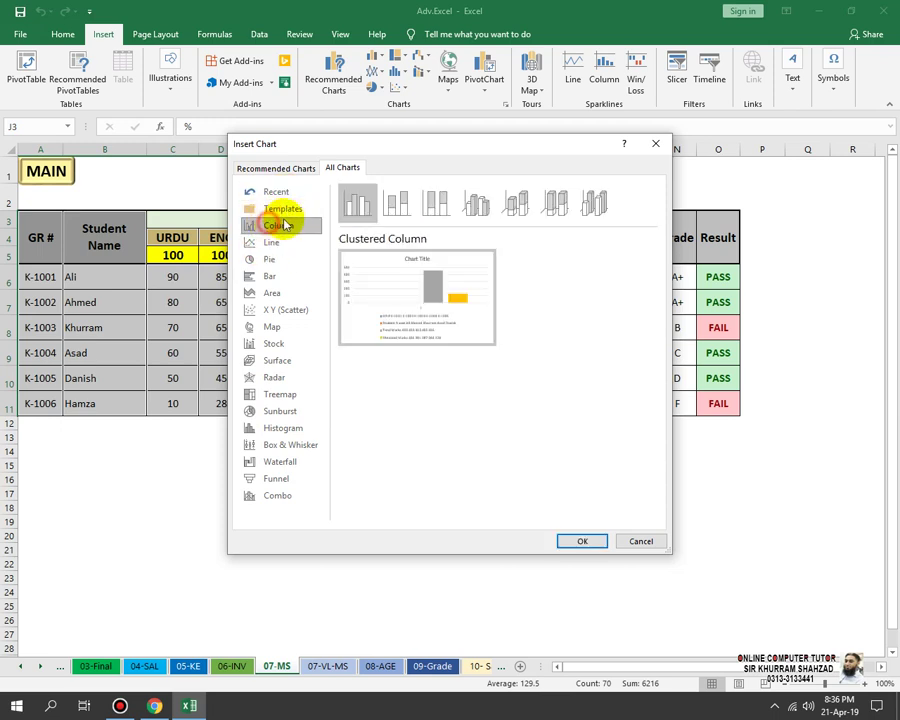
Step: Insert a clustered column chart, move it below the table, then delete it as unsuitable
{"action": "left_click", "coordinate": [512, 207]}
{"action": "left_click", "coordinate": [476, 205]}
{"action": "left_click", "coordinate": [436, 205]}
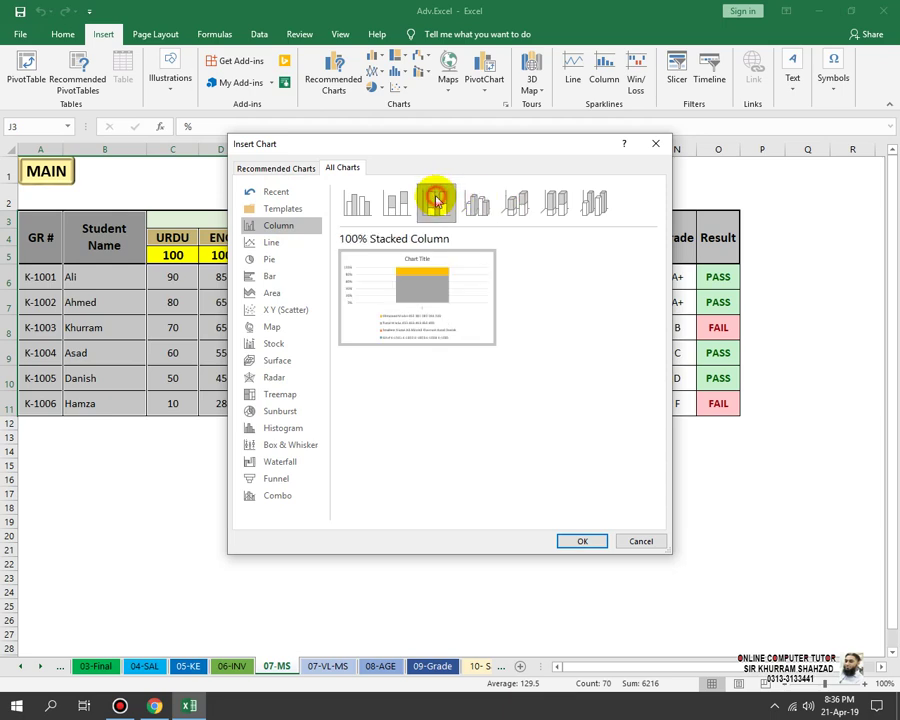
{"action": "left_click", "coordinate": [393, 205]}
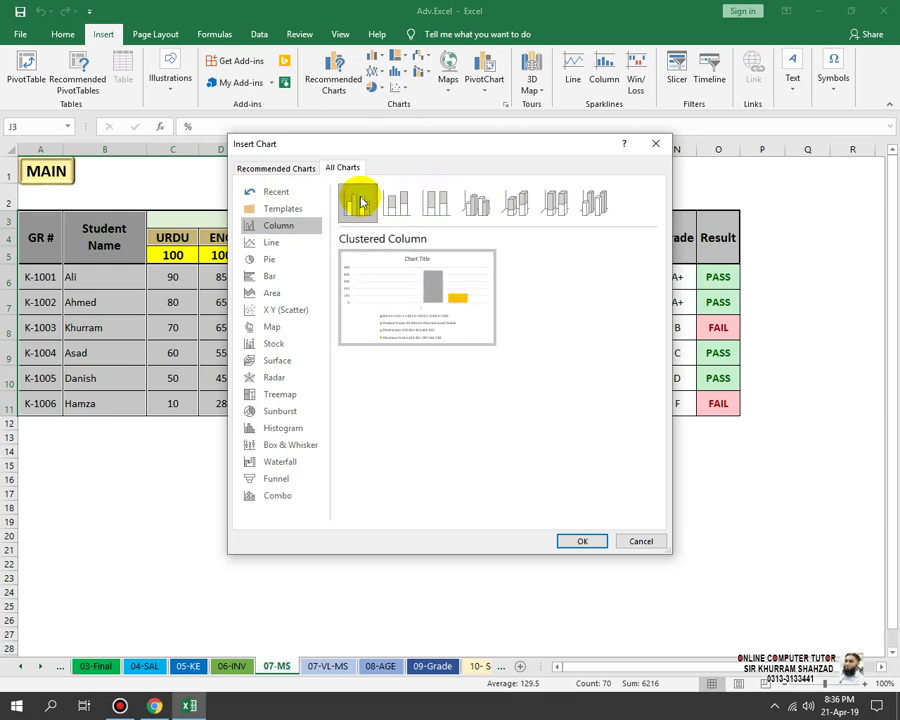
{"action": "left_click", "coordinate": [581, 542]}
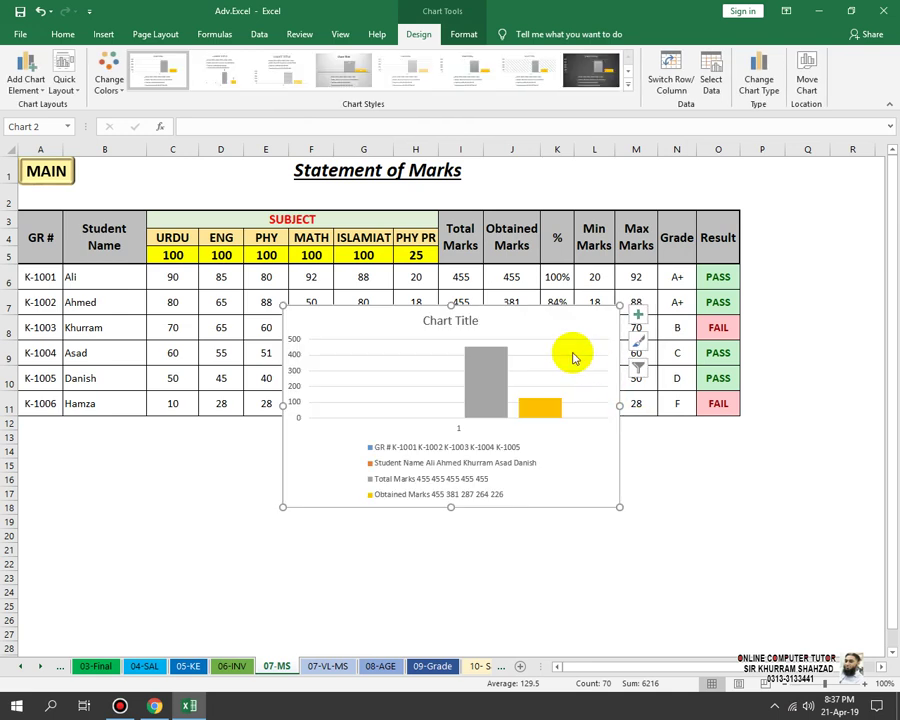
{"action": "mouse_move", "coordinate": [535, 317]}
{"action": "left_mouse_down"}
{"action": "mouse_move", "coordinate": [518, 396]}
{"action": "mouse_move", "coordinate": [435, 412]}
{"action": "left_mouse_up"}
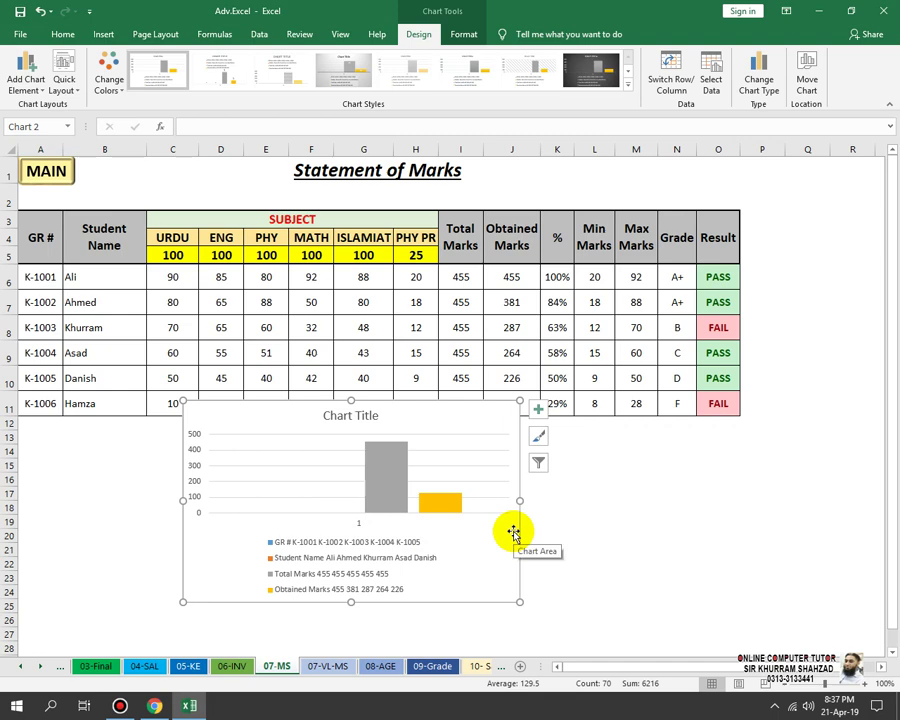
{"action": "key", "text": "Delete"}
Step: Select the GR #, Student Name, Total, Obtained, Min and Max Marks columns as chart data
{"action": "left_click", "coordinate": [460, 536]}
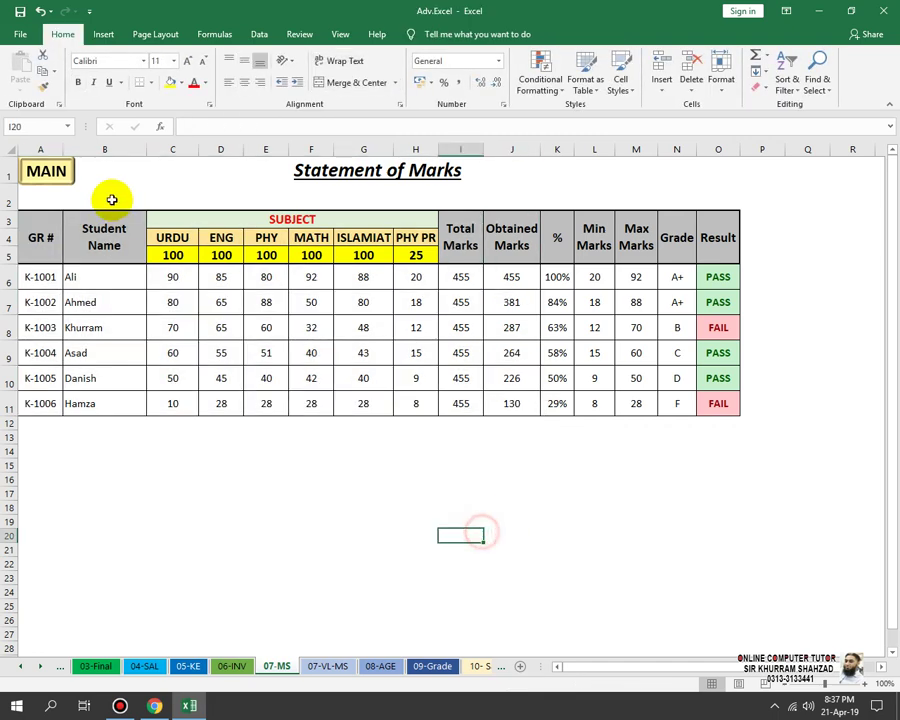
{"action": "left_click_drag", "start_coordinate": [35, 230], "coordinate": [40, 405]}
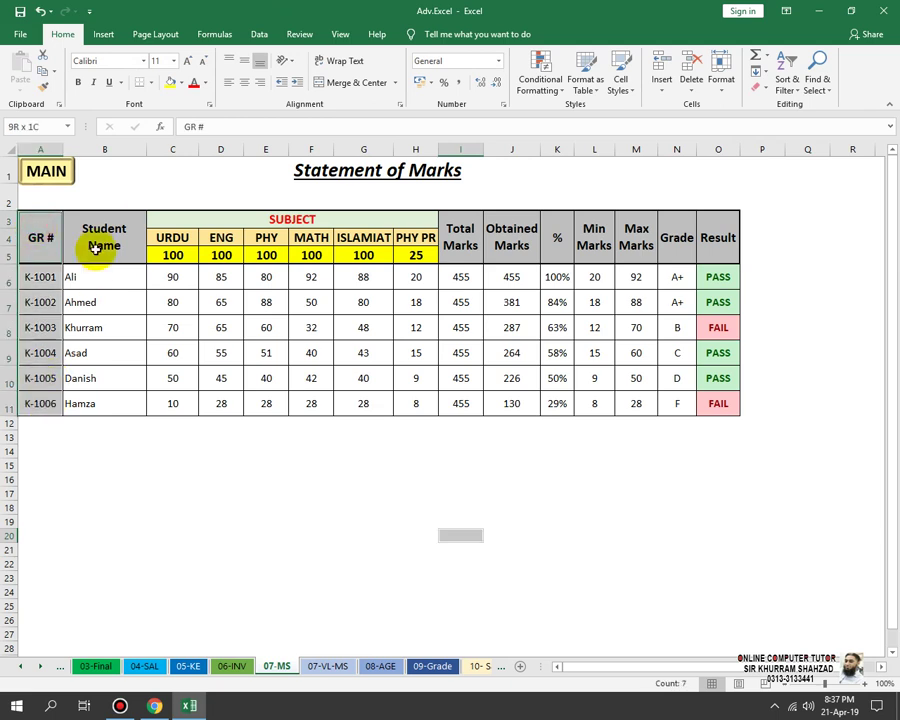
{"action": "left_click_drag", "start_coordinate": [100, 215], "coordinate": [131, 411]}
{"action": "left_click_drag", "start_coordinate": [460, 240], "coordinate": [460, 405]}
{"action": "left_click_drag", "start_coordinate": [512, 222], "coordinate": [514, 402]}
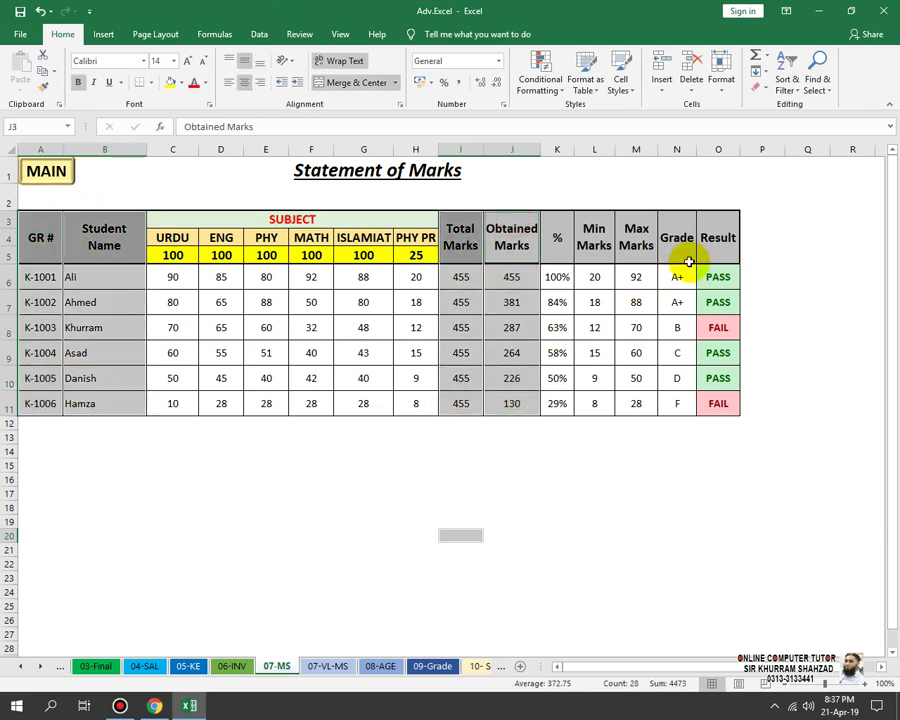
{"action": "left_click_drag", "start_coordinate": [580, 247], "coordinate": [601, 402]}
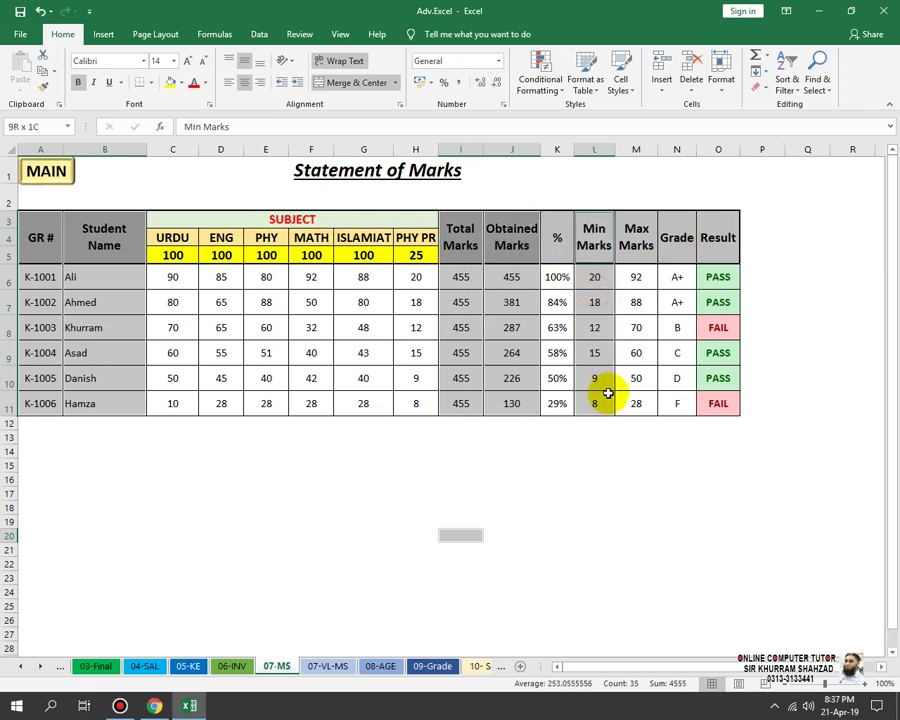
{"action": "left_click_drag", "start_coordinate": [631, 347], "coordinate": [632, 398]}
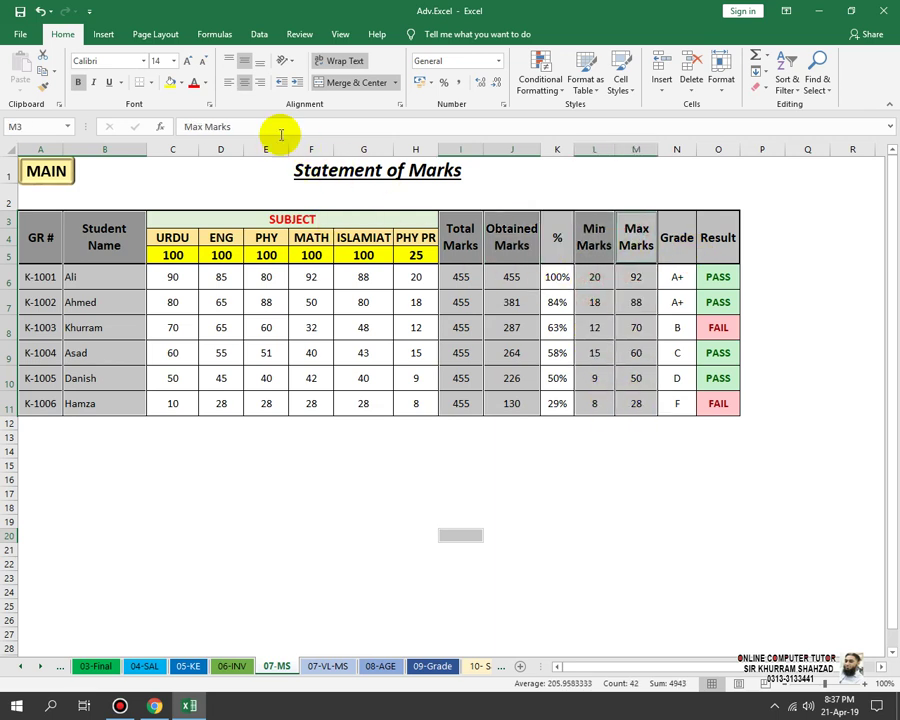
Step: Request Recommended Charts twice, dismissing the data-selection warning each time
{"action": "left_click", "coordinate": [104, 35]}
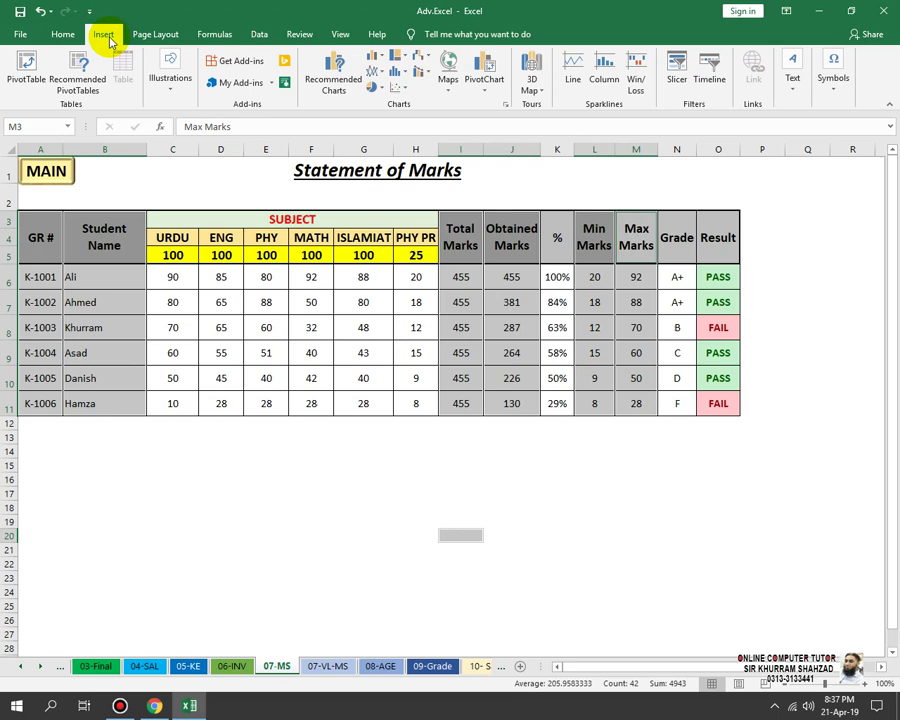
{"action": "left_click", "coordinate": [341, 88]}
{"action": "left_click", "coordinate": [455, 393]}
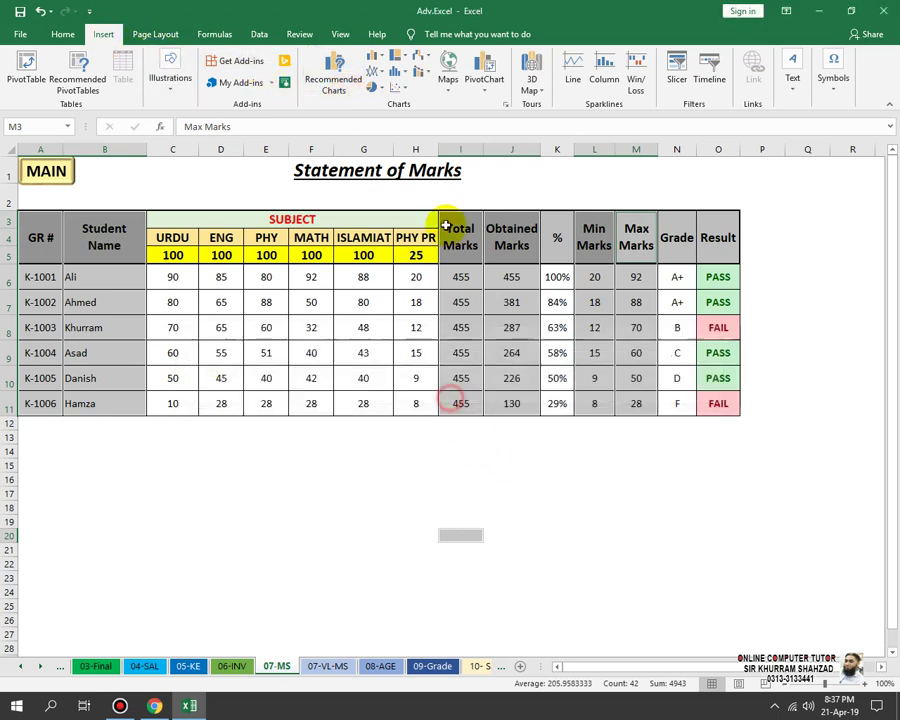
{"action": "left_click", "coordinate": [331, 70]}
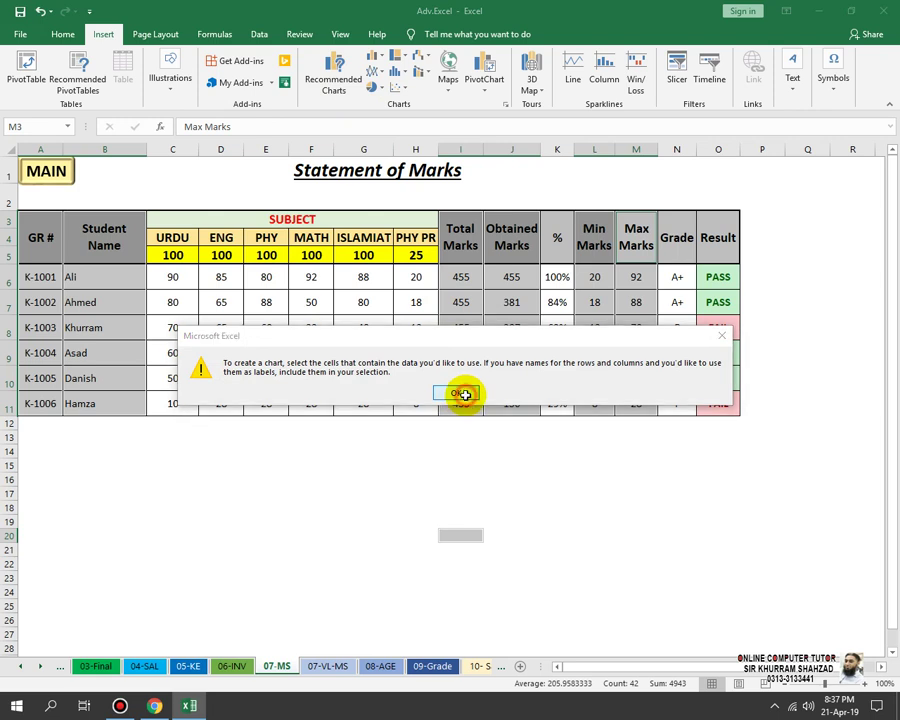
{"action": "left_click", "coordinate": [462, 393]}
Step: Select the GR #, Student Name, Total Marks and Obtained Marks columns as chart data
{"action": "left_click", "coordinate": [596, 326]}
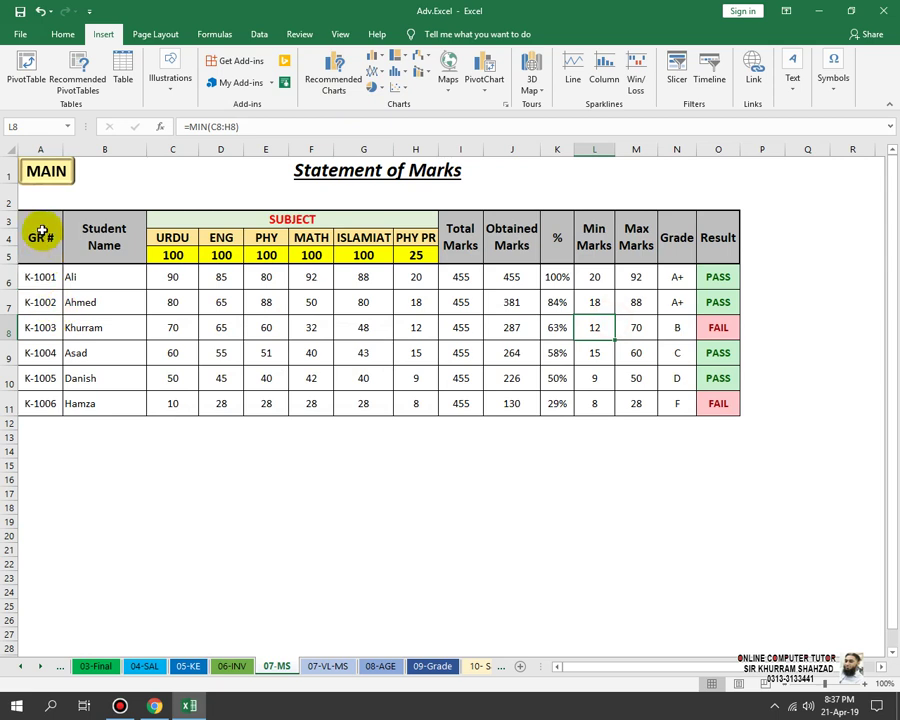
{"action": "left_click_drag", "start_coordinate": [38, 237], "coordinate": [32, 400]}
{"action": "left_click", "coordinate": [100, 240], "text": "ctrl"}
{"action": "left_click_drag", "start_coordinate": [100, 240], "coordinate": [95, 403]}
{"action": "left_click_drag", "start_coordinate": [460, 228], "coordinate": [458, 416]}
{"action": "left_click_drag", "start_coordinate": [506, 232], "coordinate": [511, 403]}
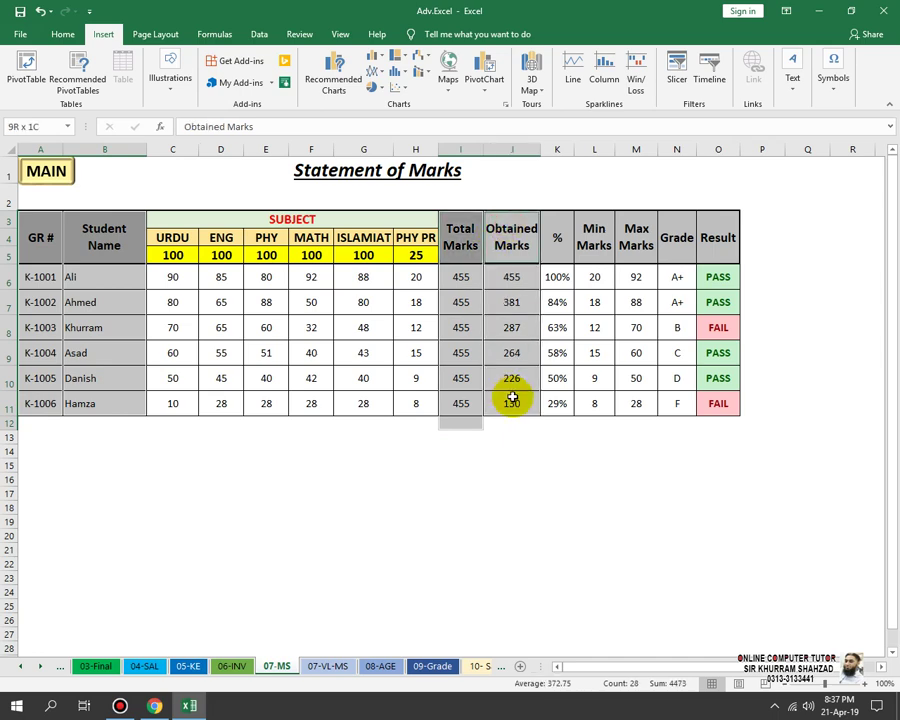
Step: Insert the recommended Clustered Column chart and place it below the table in rows 14–28
{"action": "left_click", "coordinate": [330, 74]}
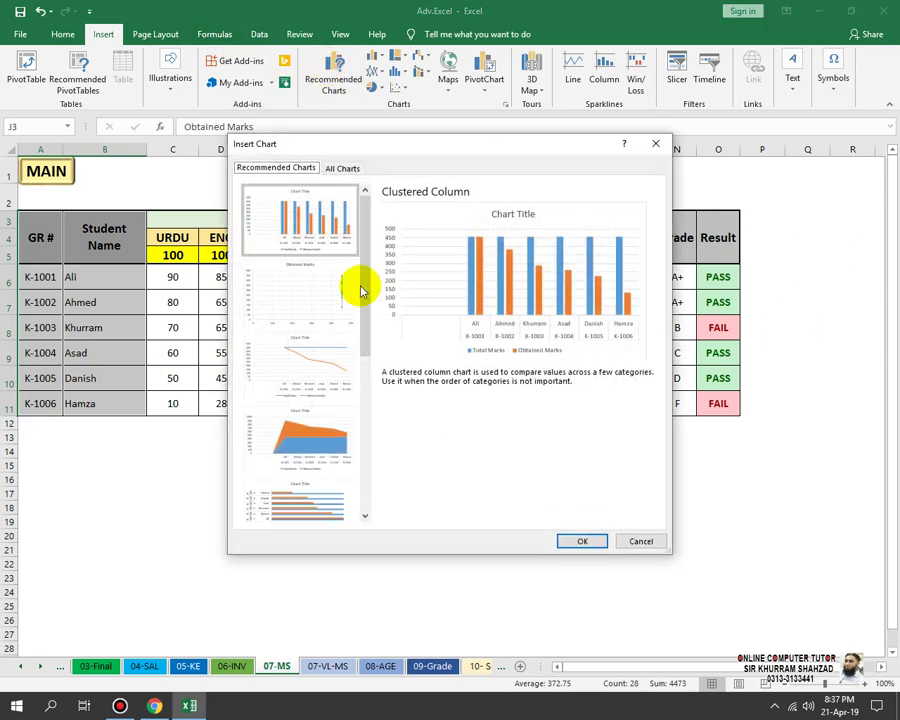
{"action": "left_click", "coordinate": [345, 290]}
{"action": "left_click", "coordinate": [325, 221]}
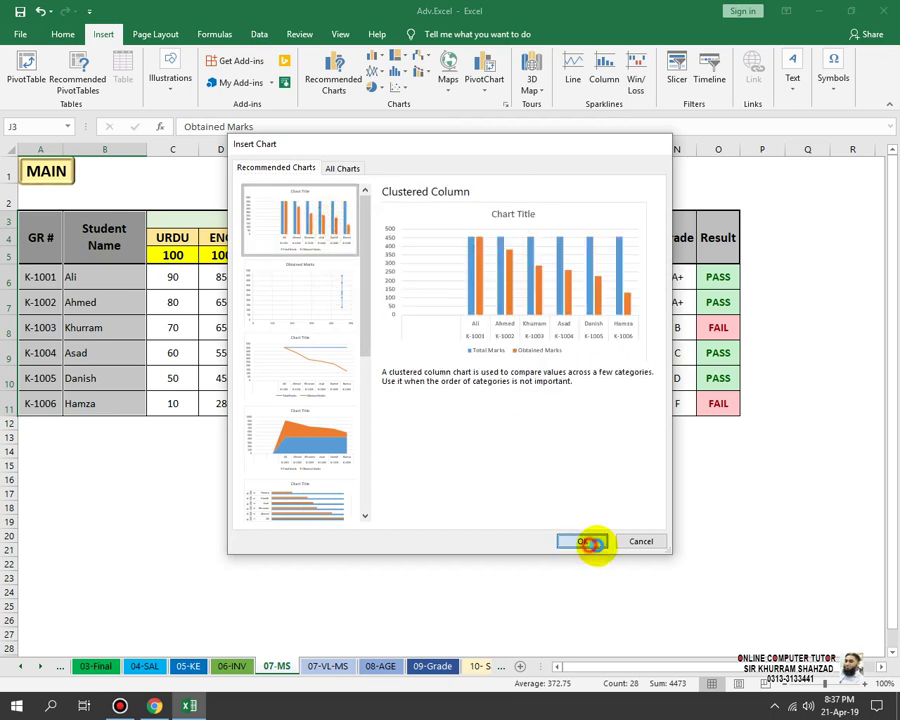
{"action": "left_click", "coordinate": [590, 542]}
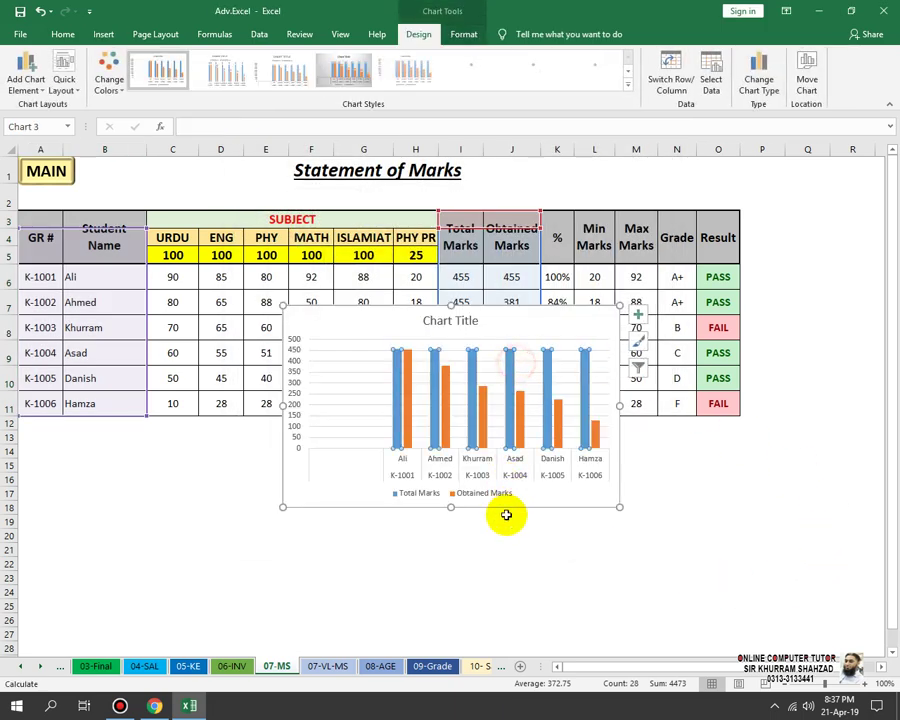
{"action": "left_click_drag", "start_coordinate": [532, 323], "coordinate": [505, 489]}
{"action": "left_click", "coordinate": [500, 446]}
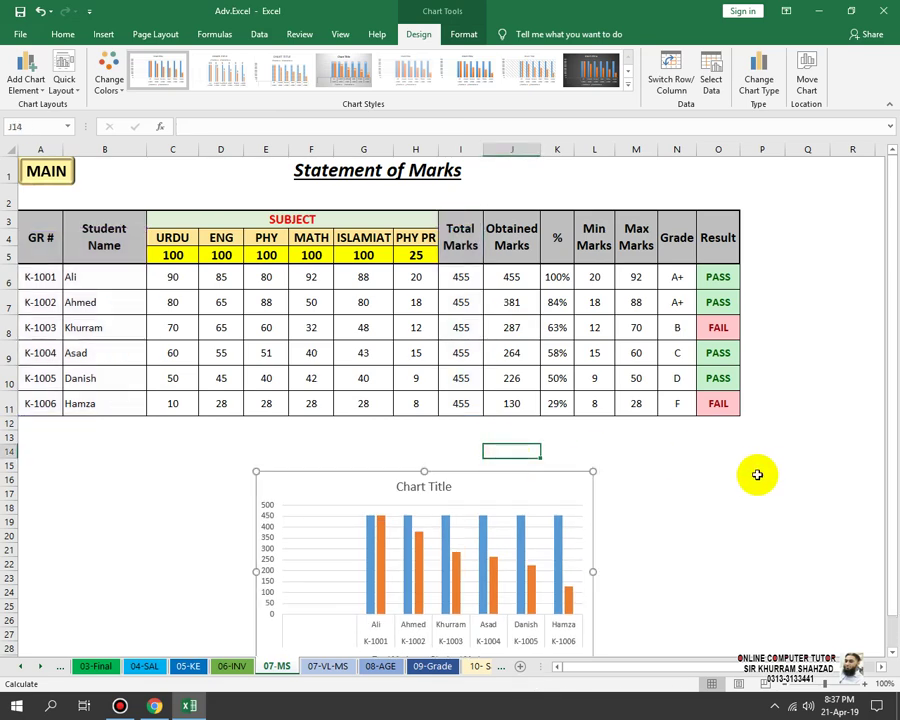
Step: Zoom the sheet to 196% and select the Total versus Obtained Marks chart
{"action": "scroll", "coordinate": [762, 485], "scroll_direction": "down", "scroll_amount": 2}
{"action": "left_click", "coordinate": [837, 684]}
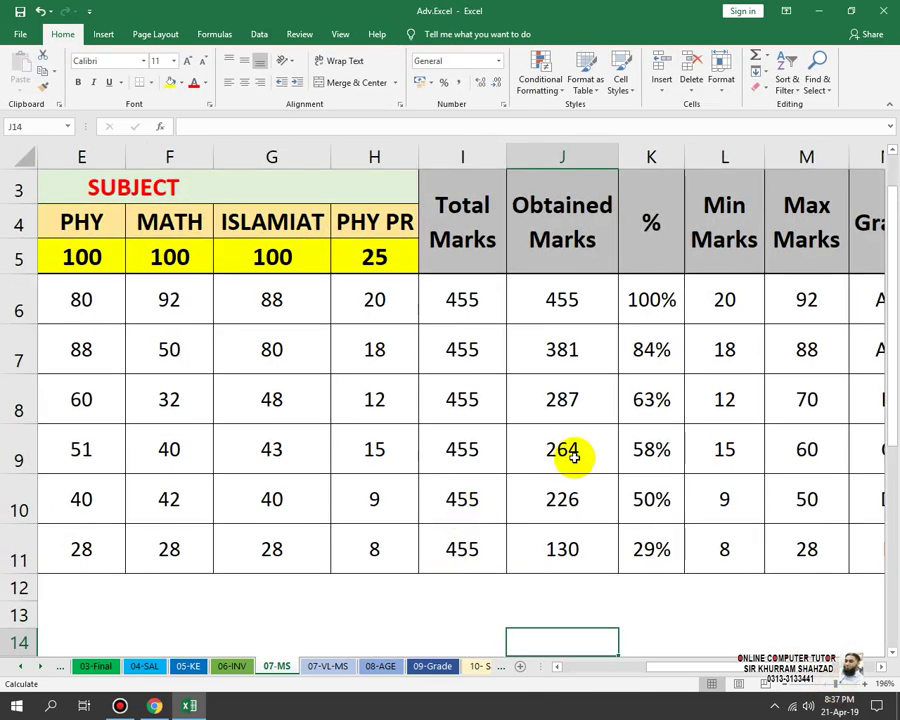
{"action": "scroll", "coordinate": [592, 500], "scroll_direction": "down", "scroll_amount": 6}
{"action": "scroll", "coordinate": [592, 500], "scroll_direction": "up", "scroll_amount": 1}
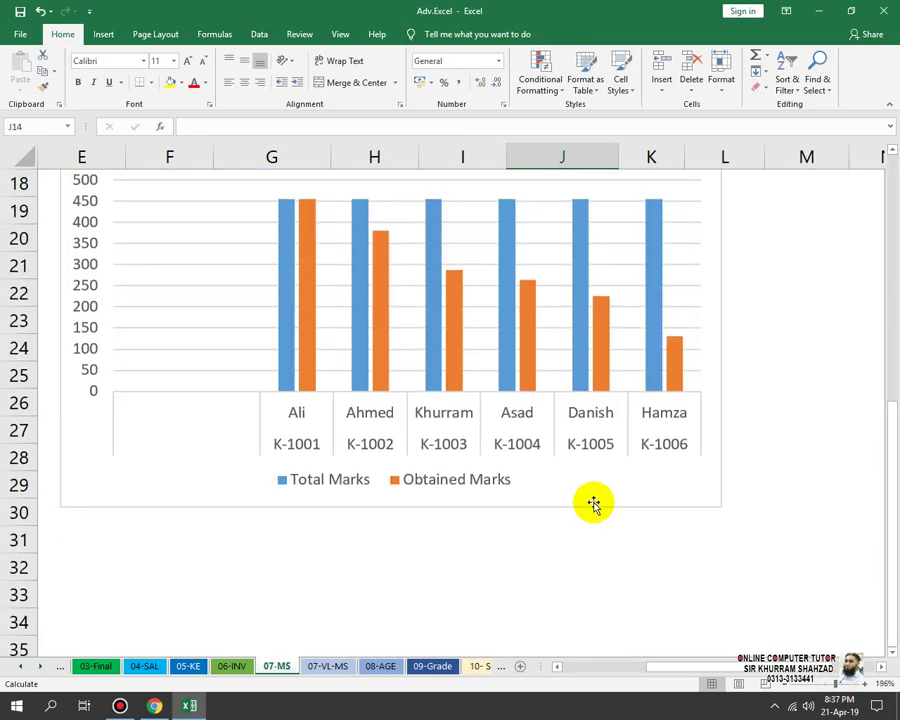
{"action": "scroll", "coordinate": [593, 505], "scroll_direction": "up", "scroll_amount": 1}
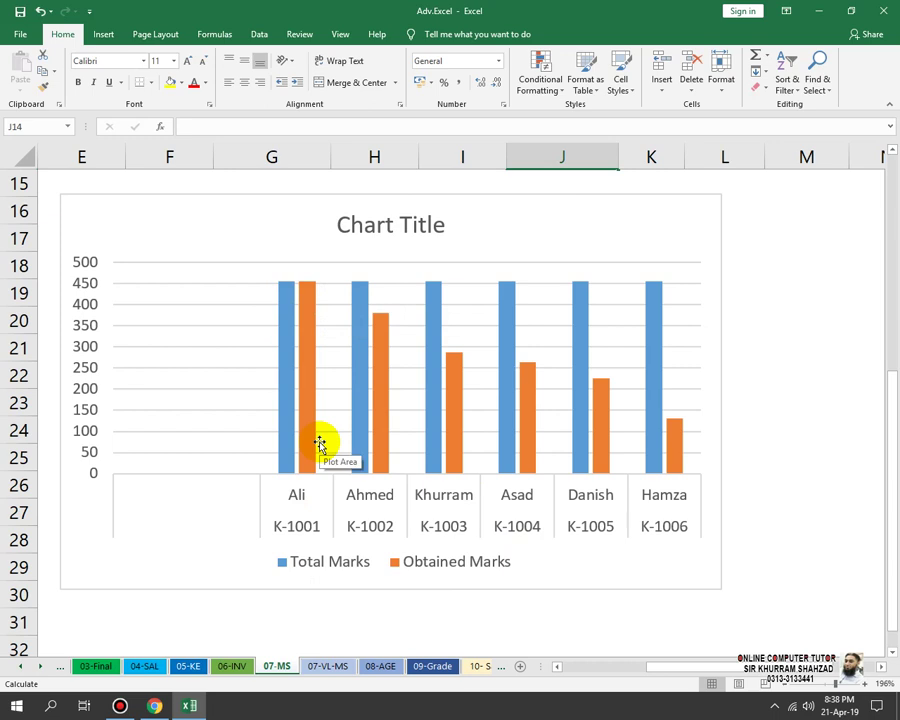
{"action": "left_click", "coordinate": [641, 343]}
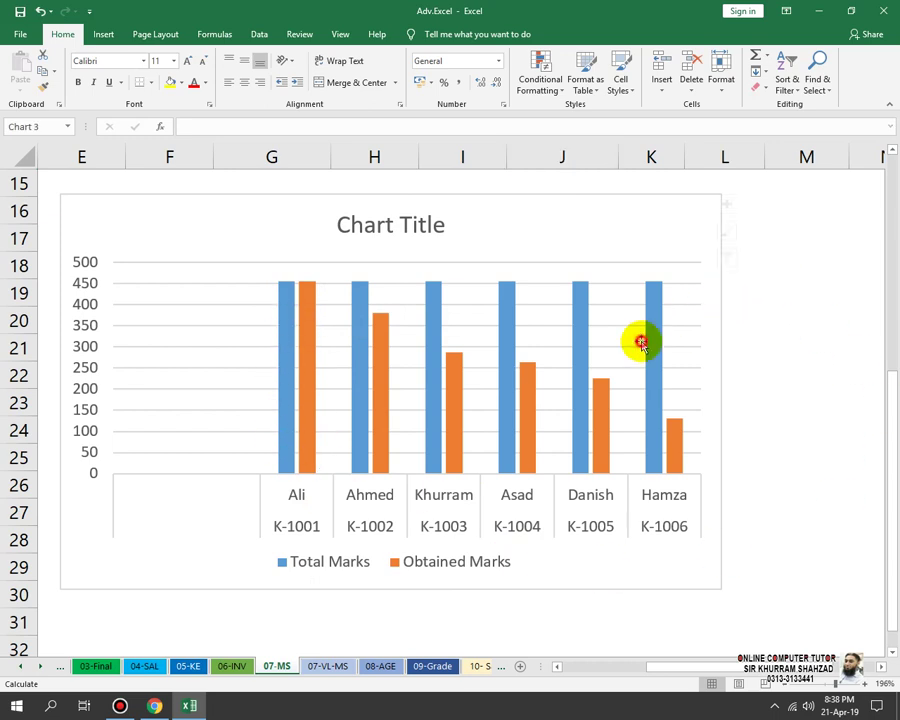
Step: Apply the dark background chart style to the marks chart
{"action": "double_click", "coordinate": [641, 343]}
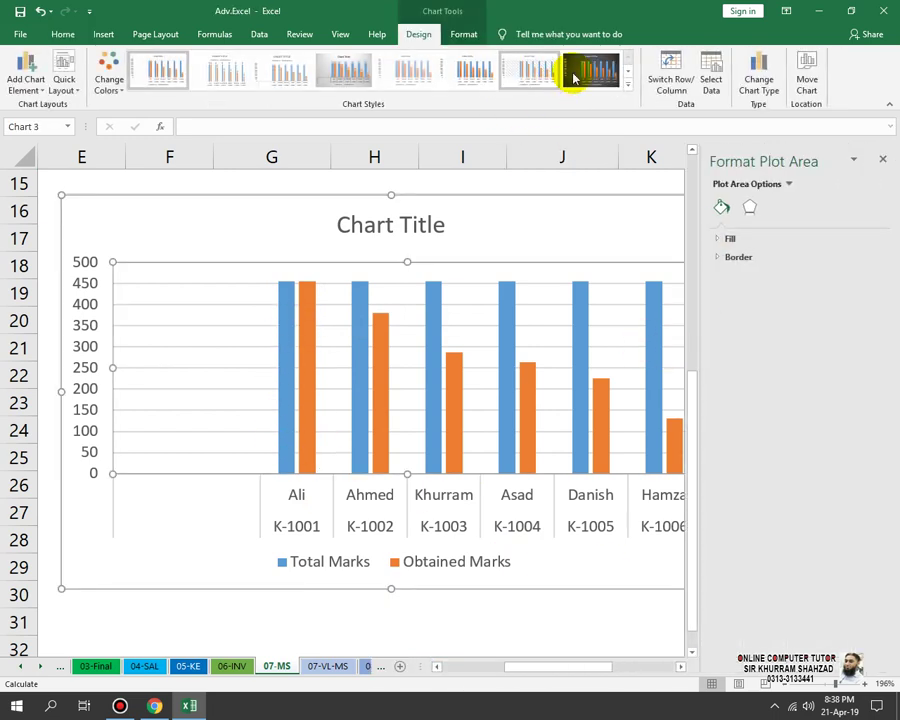
{"action": "left_click", "coordinate": [590, 72]}
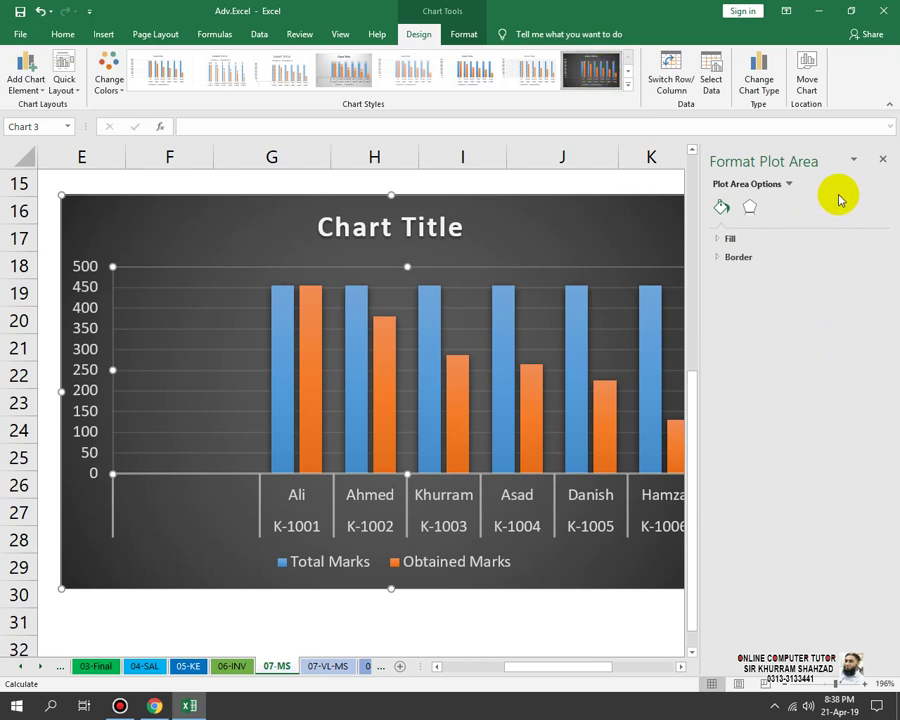
{"action": "left_click", "coordinate": [886, 160]}
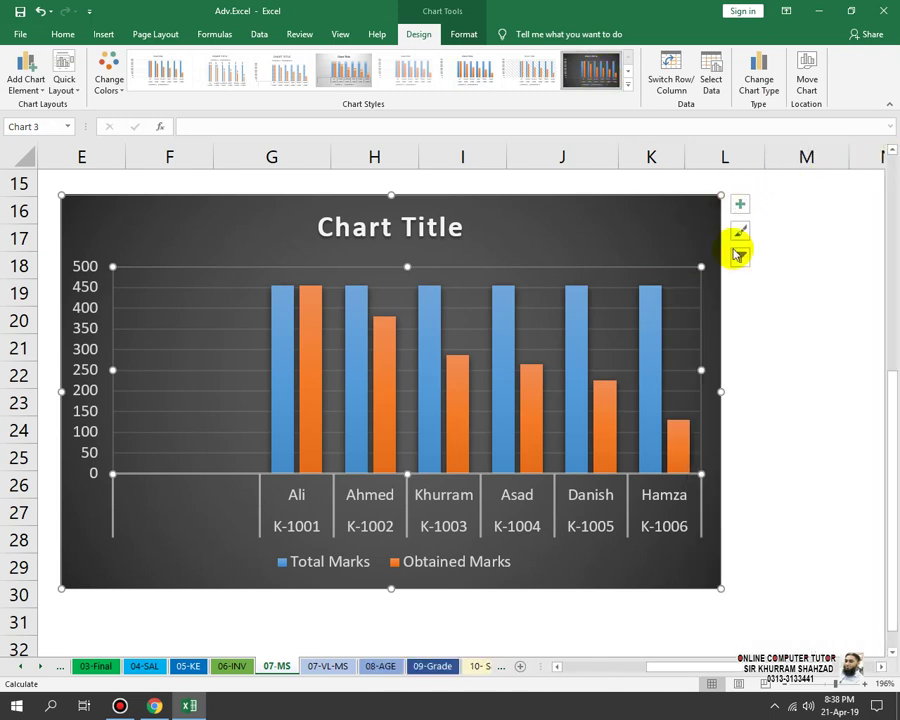
Step: Recolour the columns with the Colorful palette: orange Total Marks, yellow Obtained Marks
{"action": "left_click", "coordinate": [740, 232]}
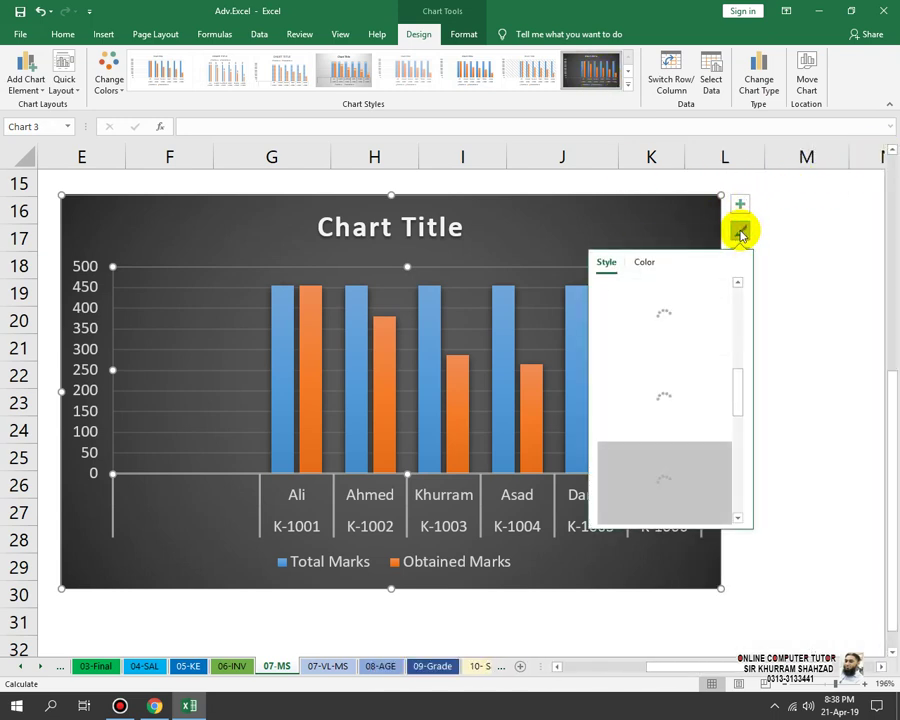
{"action": "left_click", "coordinate": [644, 264]}
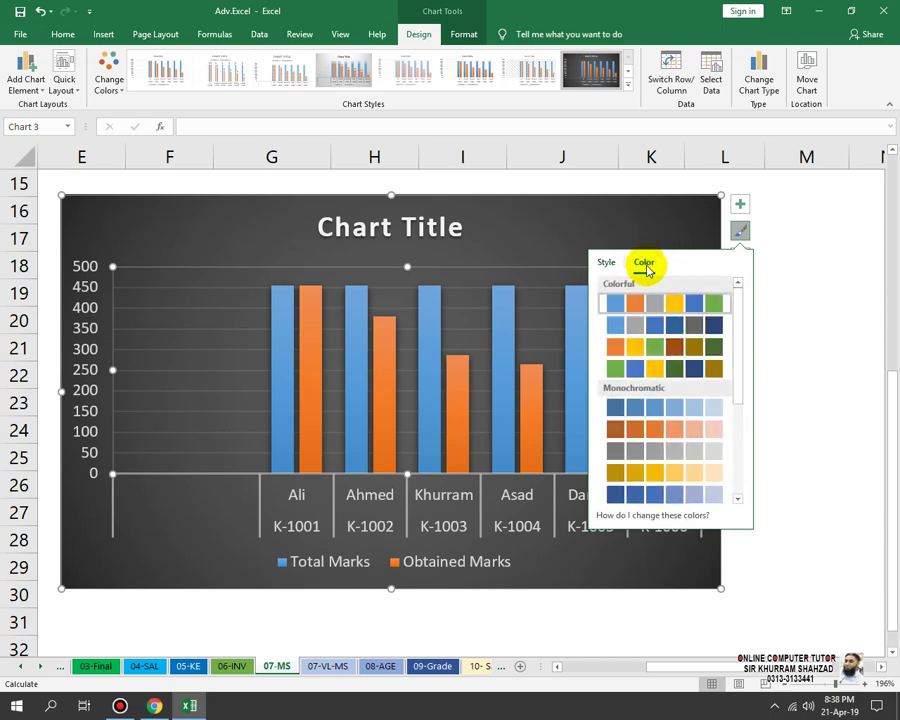
{"action": "left_click", "coordinate": [694, 348]}
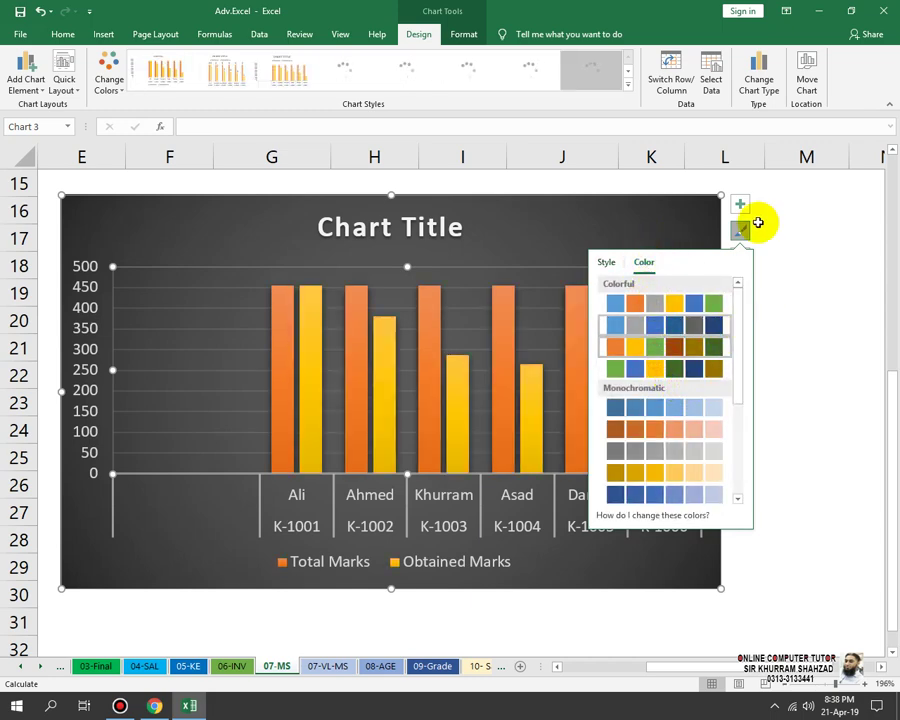
{"action": "left_click", "coordinate": [792, 234]}
{"action": "left_click", "coordinate": [792, 234]}
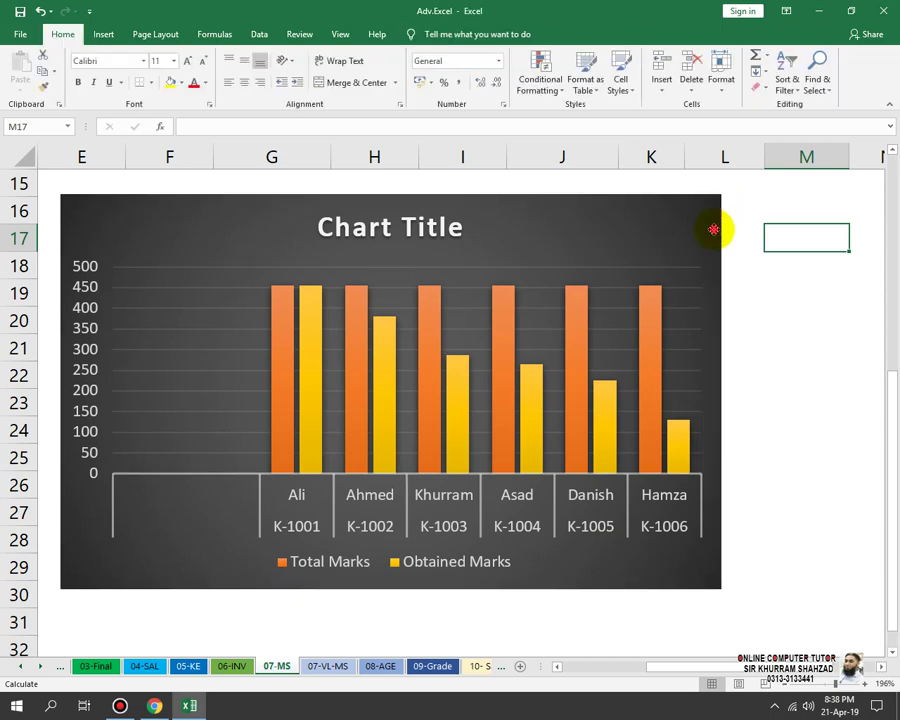
{"action": "left_click", "coordinate": [713, 230]}
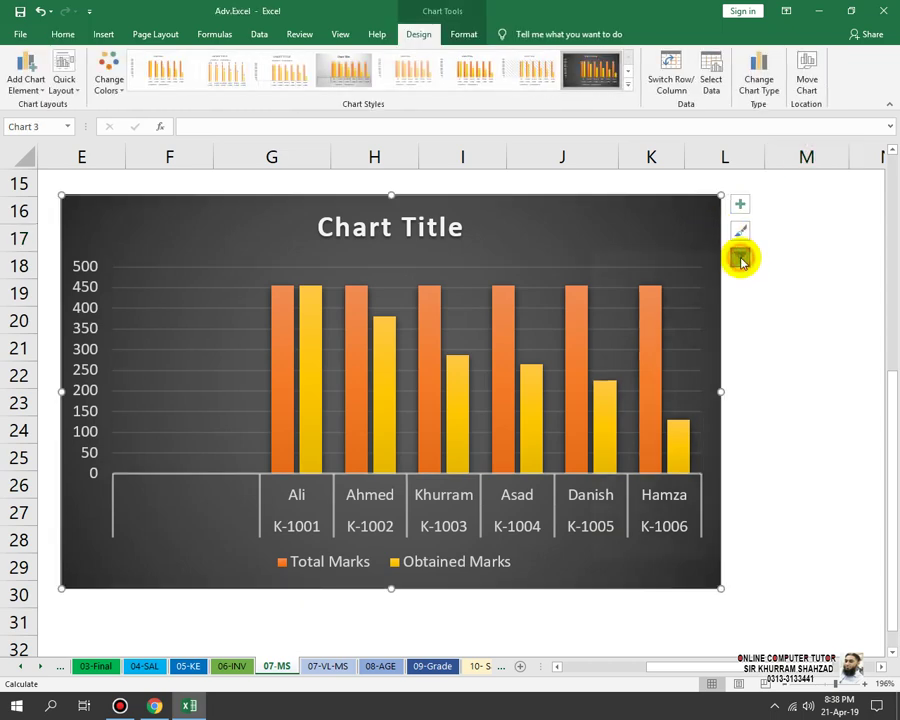
Step: Review the chart's series and student filters and its list of chart elements
{"action": "left_click", "coordinate": [740, 260]}
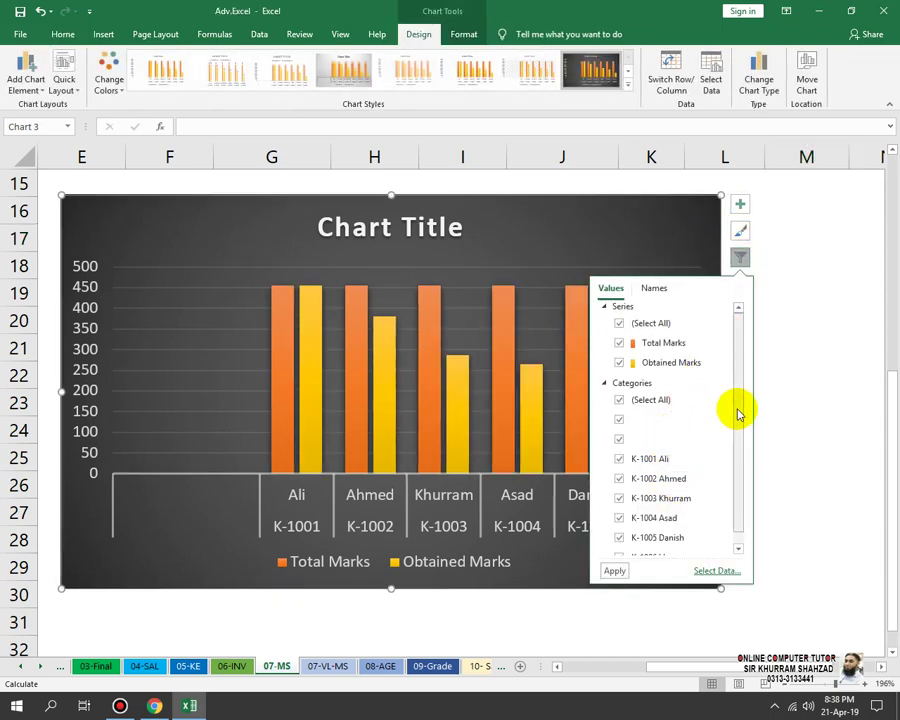
{"action": "scroll", "coordinate": [738, 412], "scroll_direction": "down", "scroll_amount": 1}
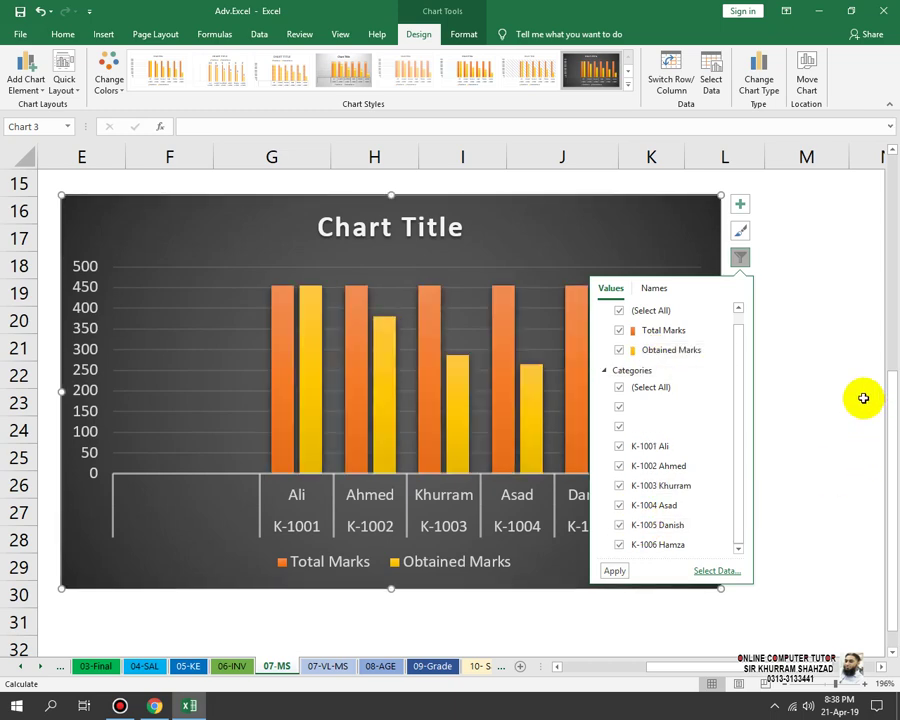
{"action": "left_click", "coordinate": [863, 398]}
{"action": "left_click", "coordinate": [712, 284]}
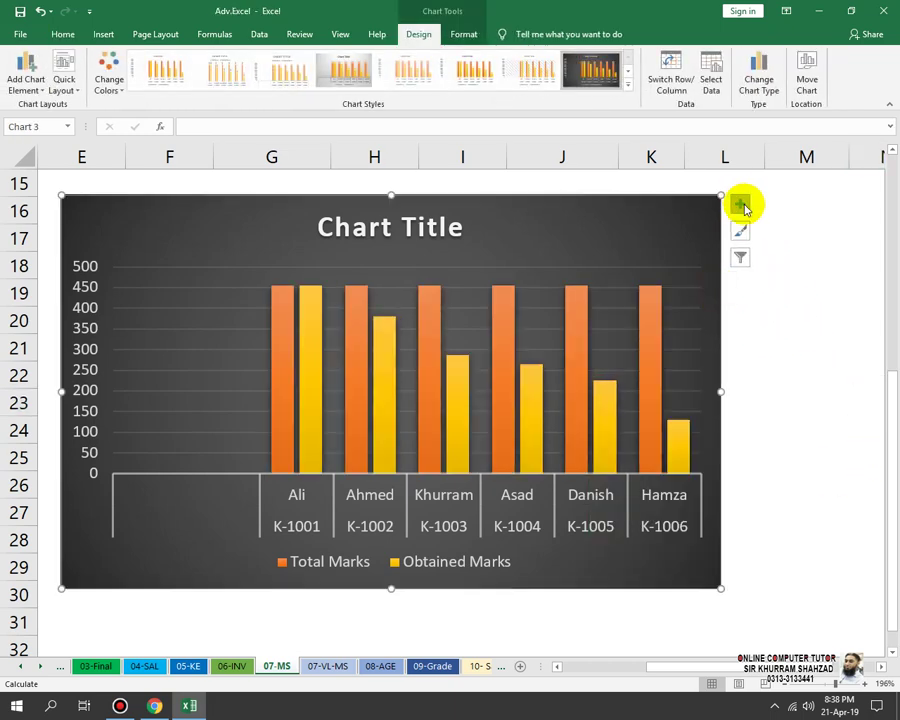
{"action": "left_click", "coordinate": [741, 205]}
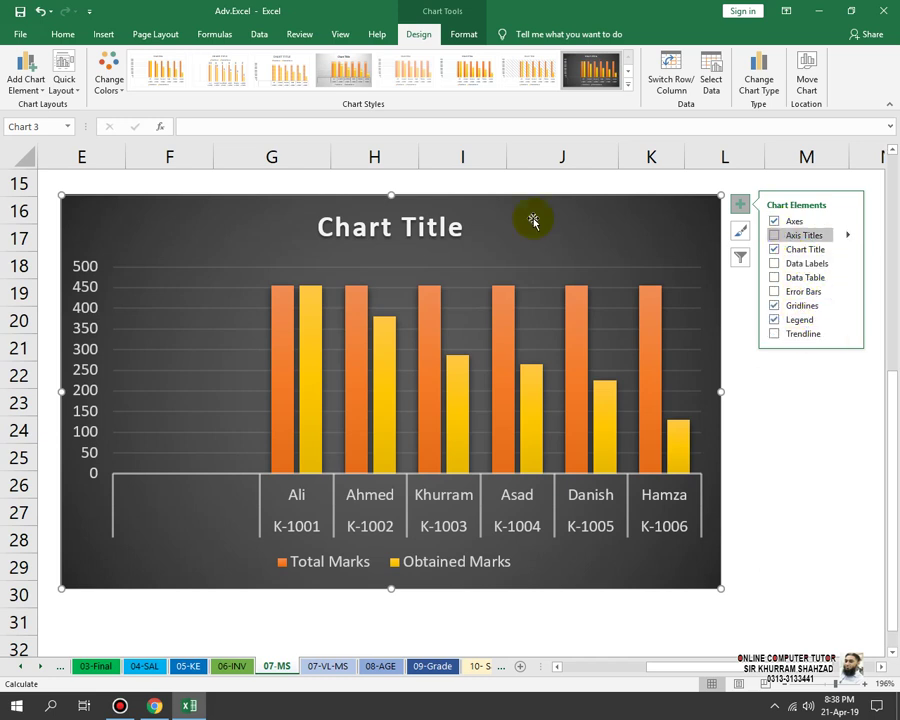
Step: Replace the placeholder chart title with 'MARKS STATEMENT'
{"action": "double_click", "coordinate": [408, 225]}
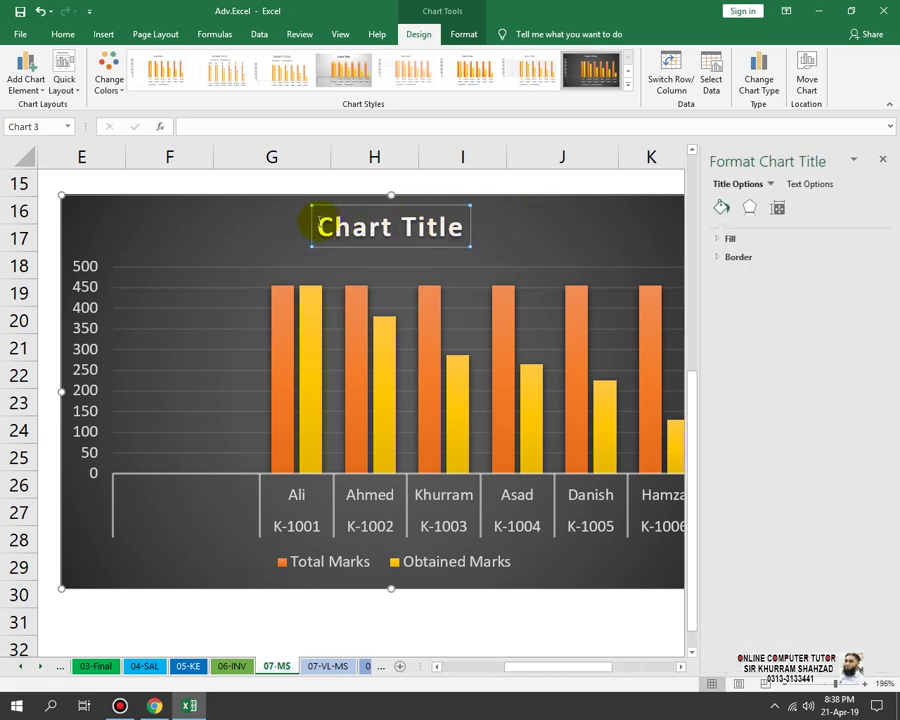
{"action": "left_click_drag", "start_coordinate": [315, 225], "coordinate": [480, 256]}
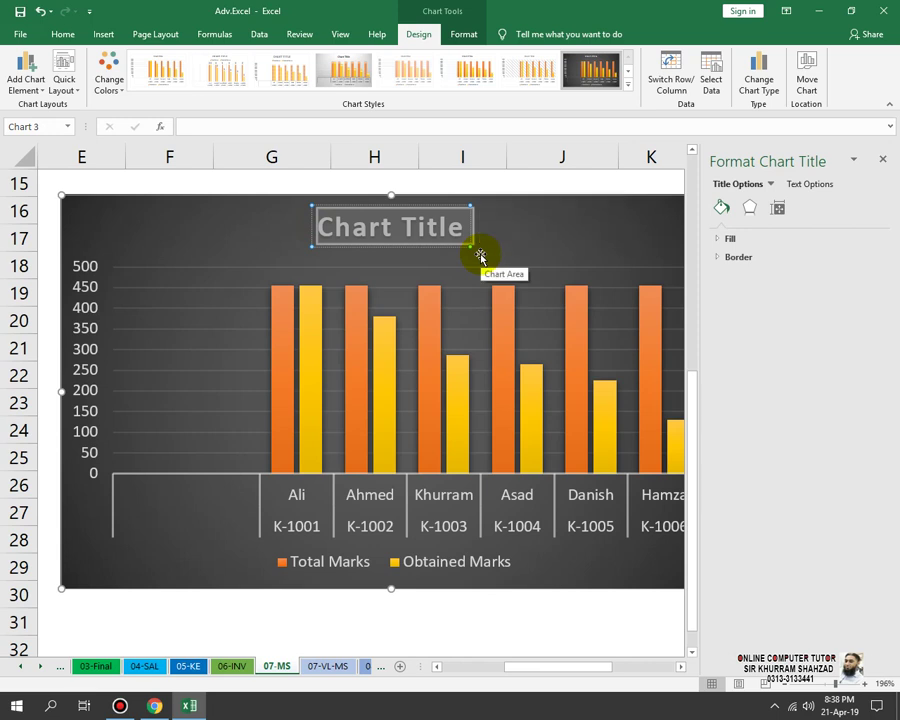
{"action": "type", "text": "MA"}
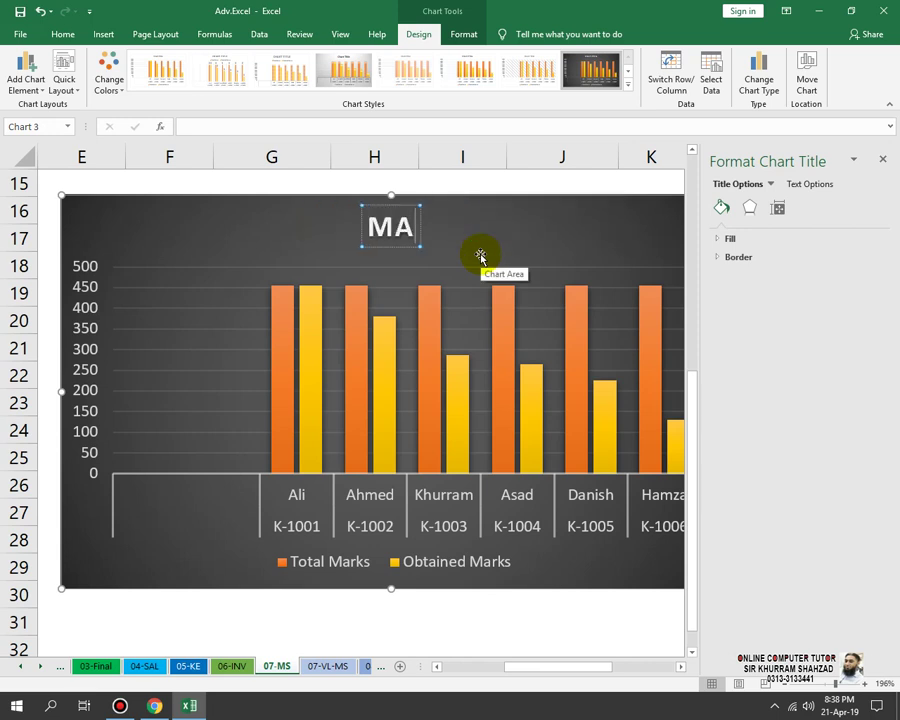
{"action": "type", "text": "RK"}
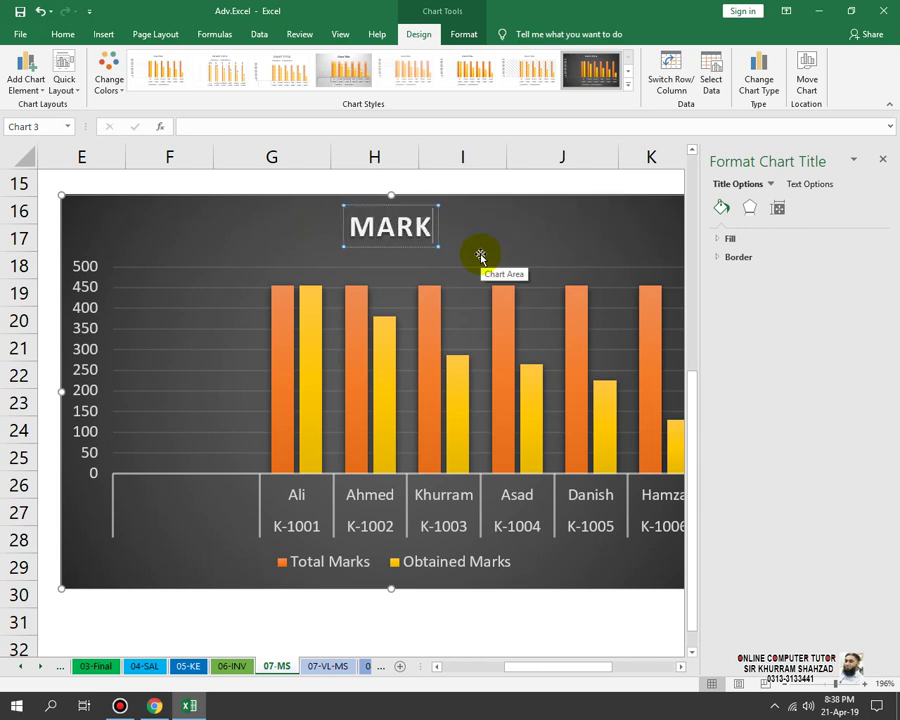
{"action": "type", "text": "S STAT"}
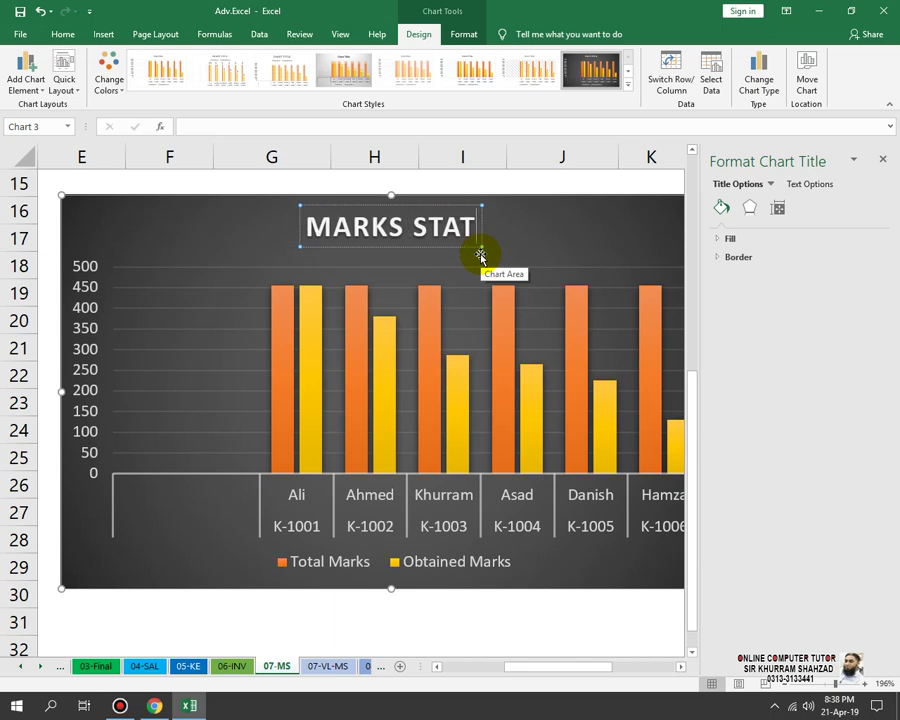
{"action": "type", "text": "EMENT"}
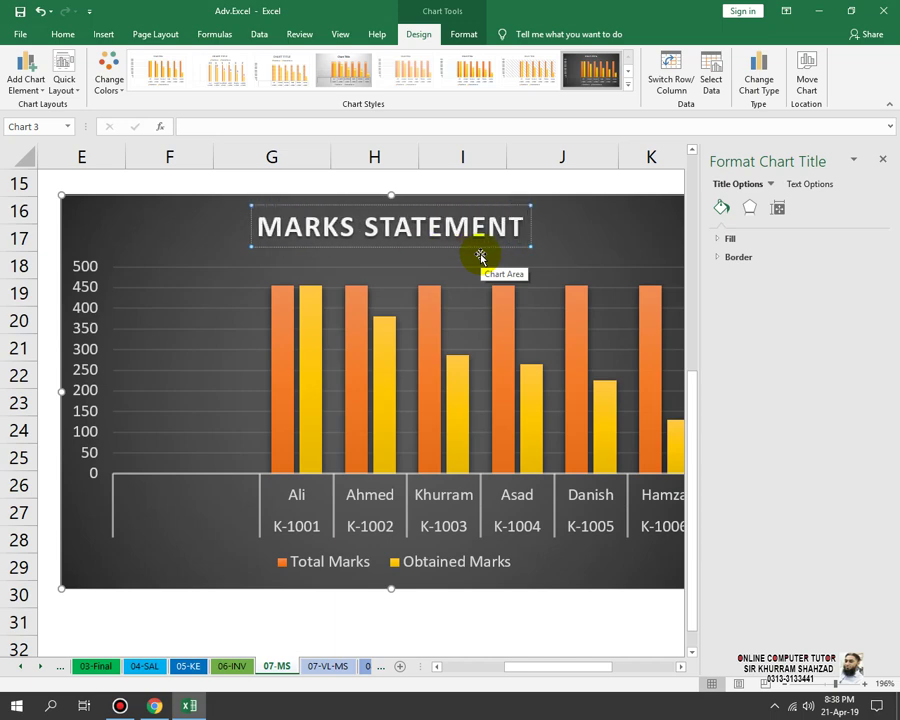
{"action": "left_click", "coordinate": [227, 630]}
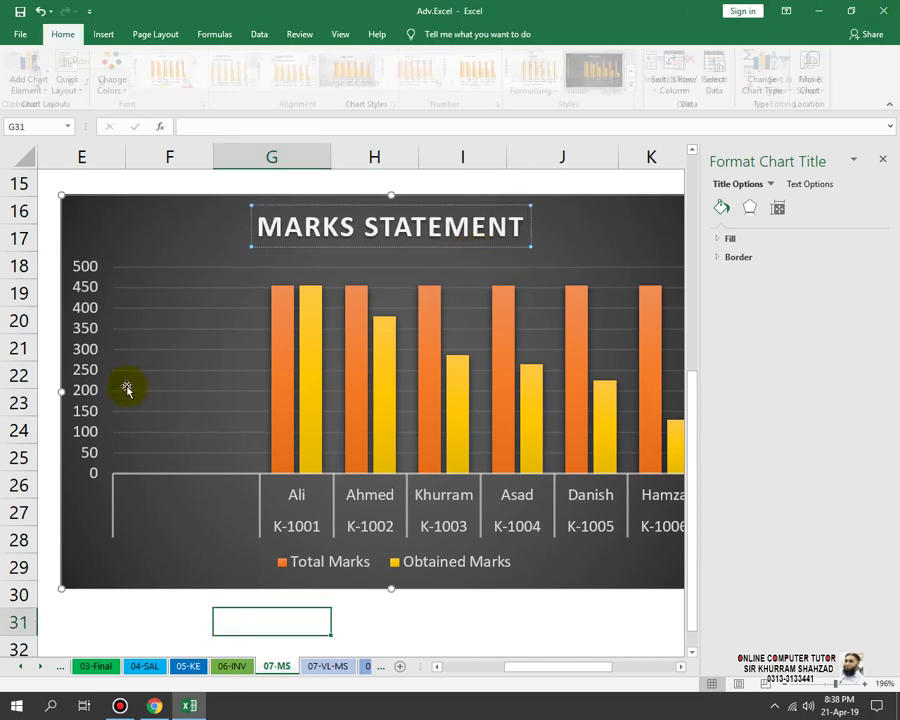
Step: Delete the 0–500 vertical value axis from the chart and close the Format pane
{"action": "left_click", "coordinate": [82, 327]}
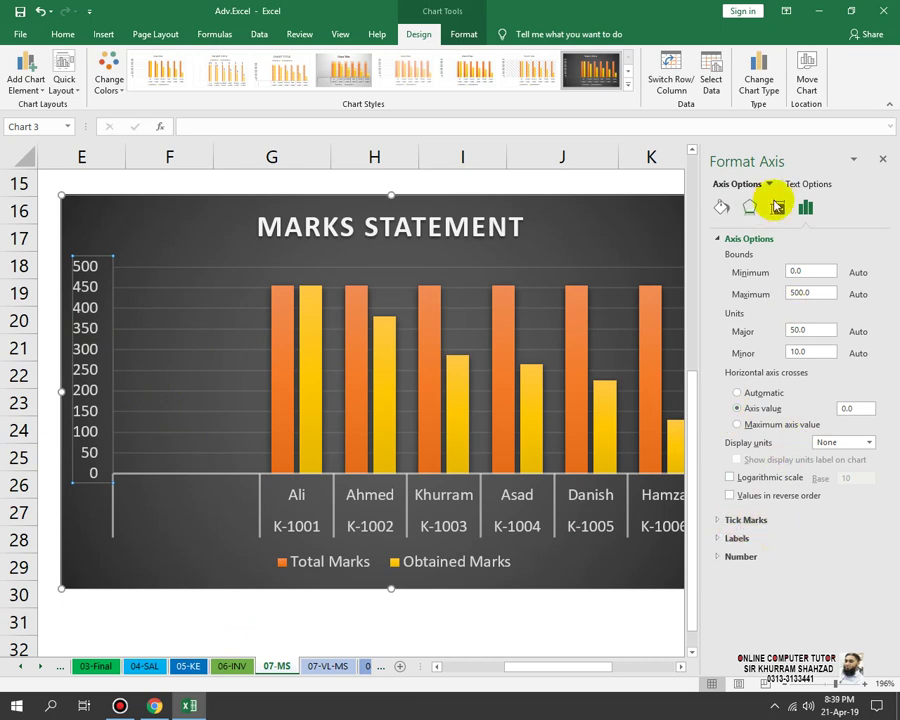
{"action": "left_click", "coordinate": [267, 622]}
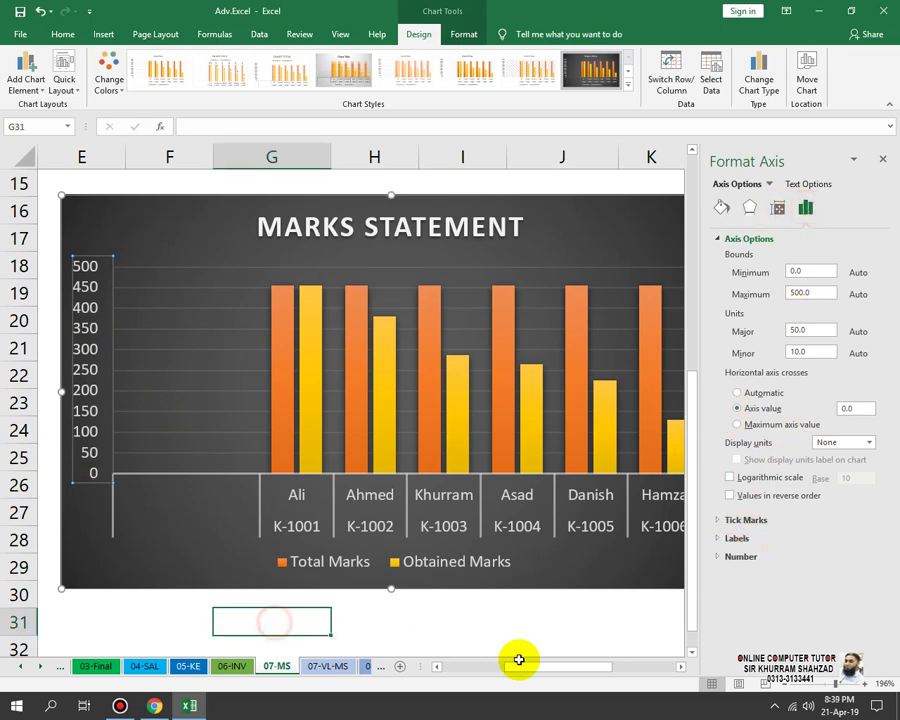
{"action": "mouse_move", "coordinate": [545, 666]}
{"action": "left_mouse_down"}
{"action": "mouse_move", "coordinate": [621, 663]}
{"action": "mouse_move", "coordinate": [603, 649]}
{"action": "mouse_move", "coordinate": [540, 645]}
{"action": "left_mouse_up"}
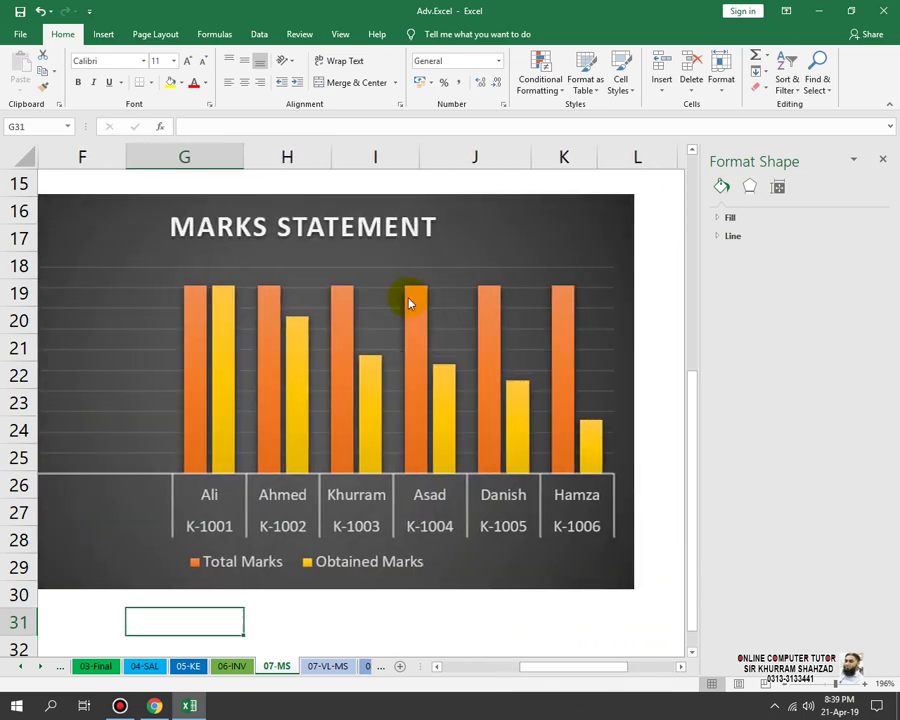
{"action": "left_click", "coordinate": [886, 161]}
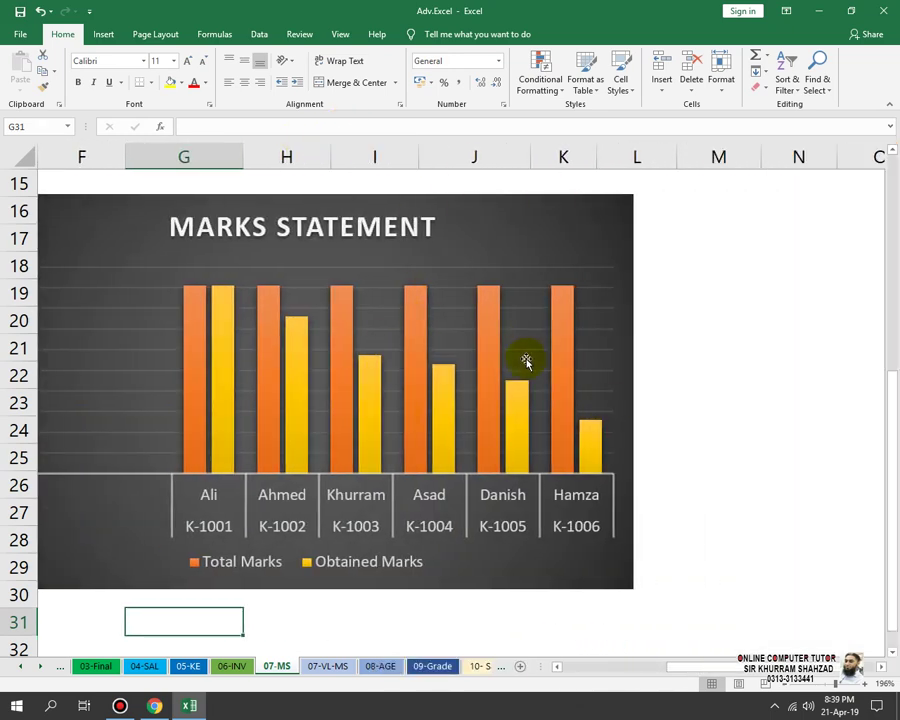
Step: Show the Insert ribbon, leaving the finished MARKS STATEMENT chart deselected via cell N25
{"action": "left_click", "coordinate": [104, 34]}
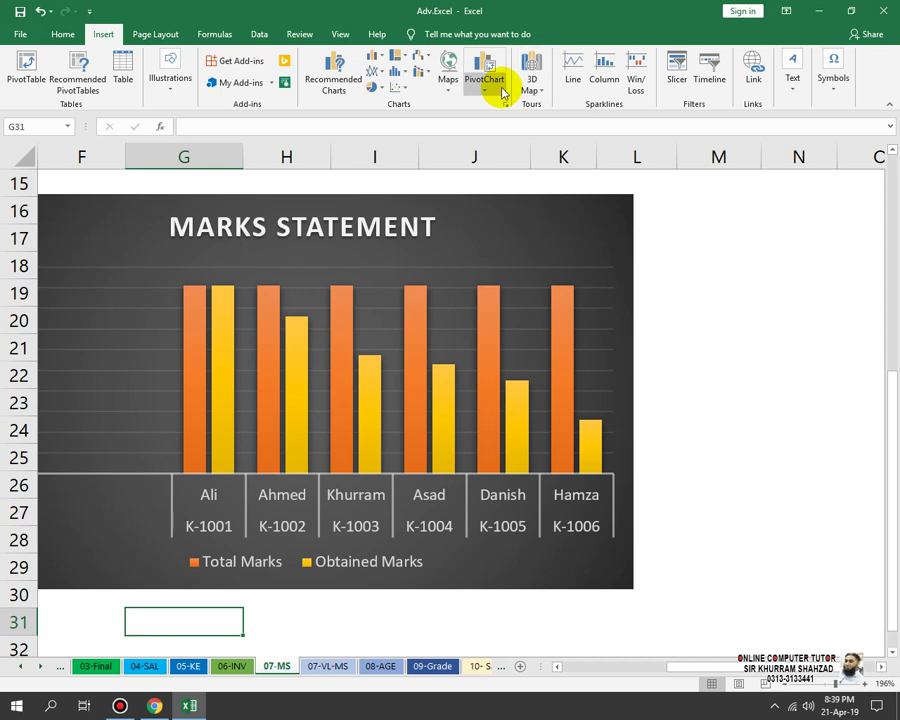
{"action": "left_click", "coordinate": [563, 207]}
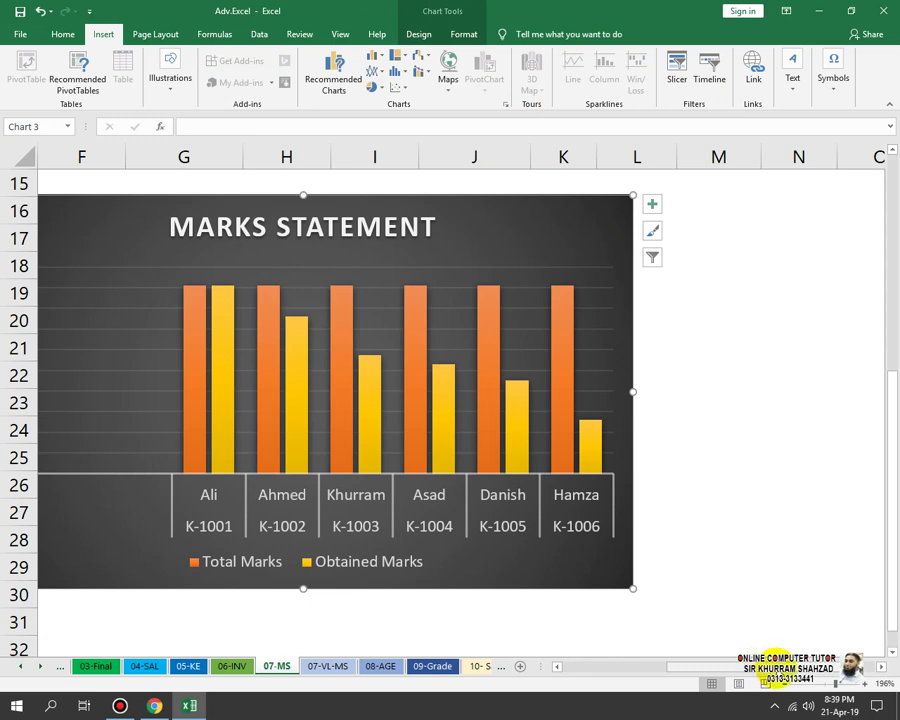
{"action": "left_click", "coordinate": [792, 460]}
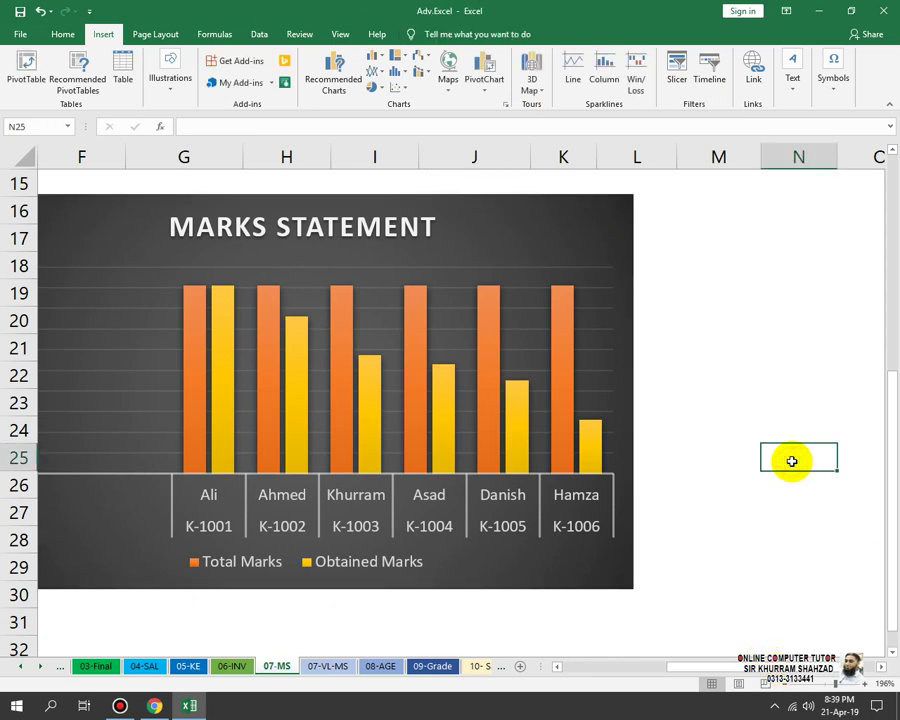